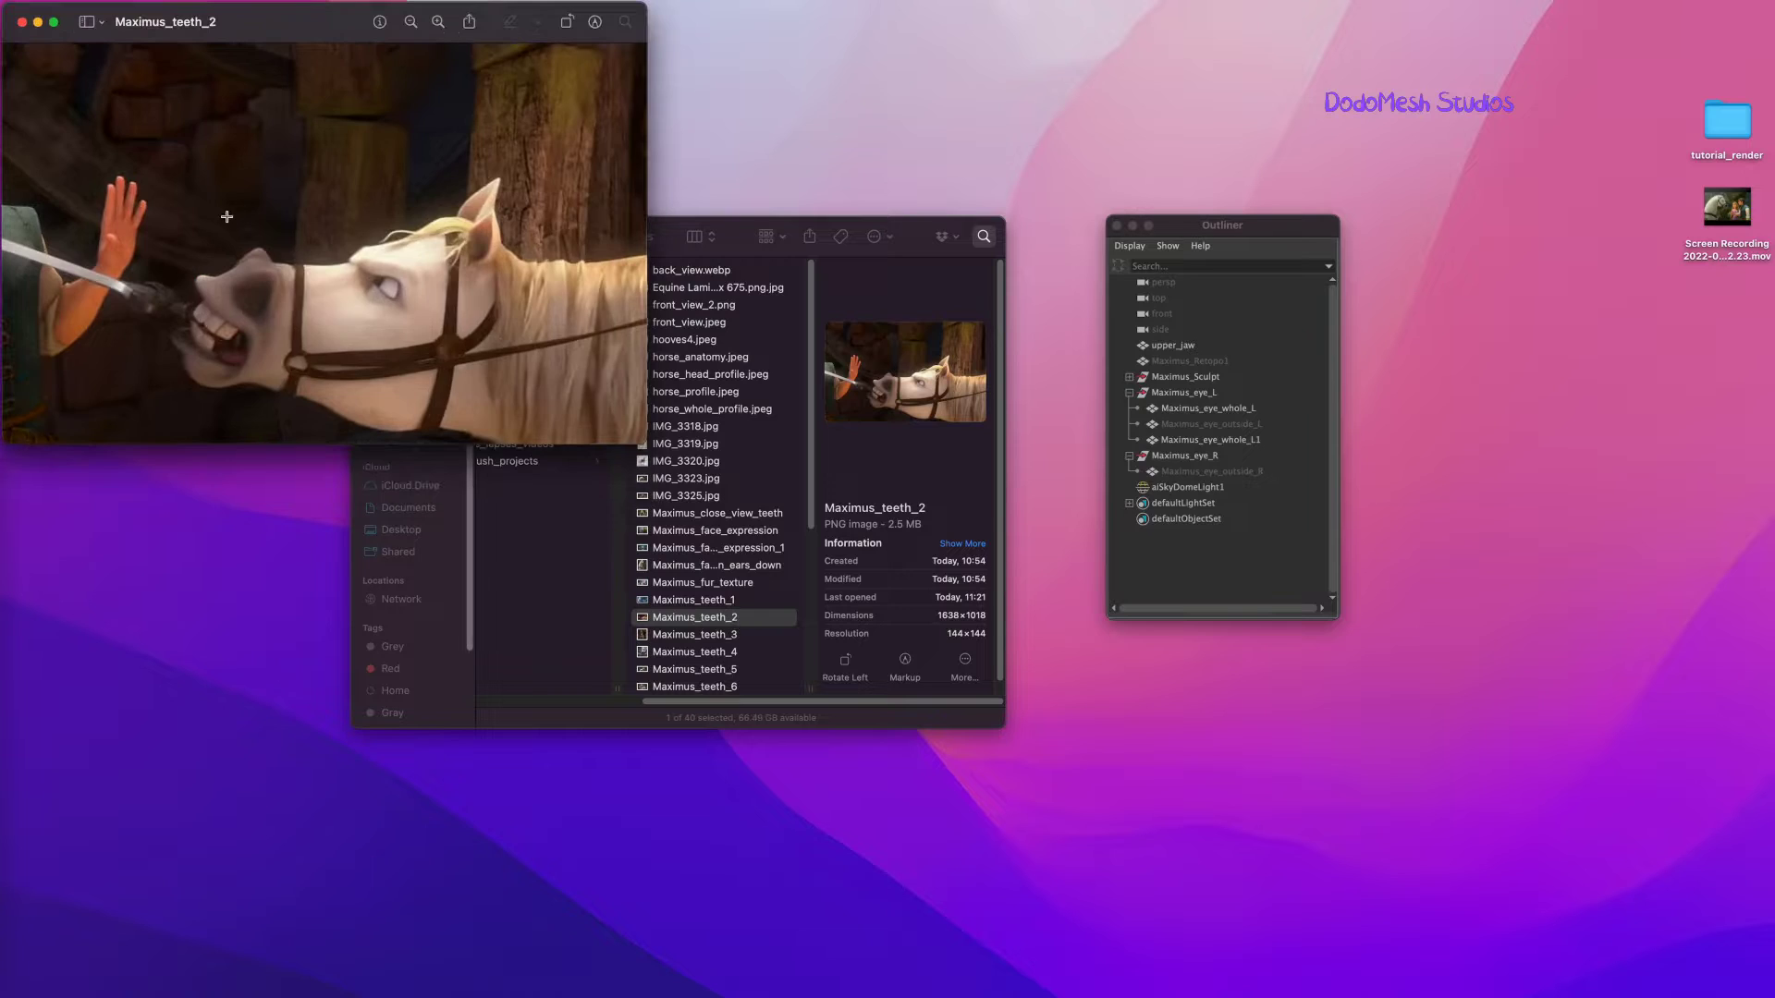
Close the Maximus_teeth_2 picture, and open and review the Maximus_teeth_3 and Maximus_teeth_4 reference pictures.
{"action": "left_click_drag", "start_coordinate": [317, 39], "coordinate": [366, 0]}
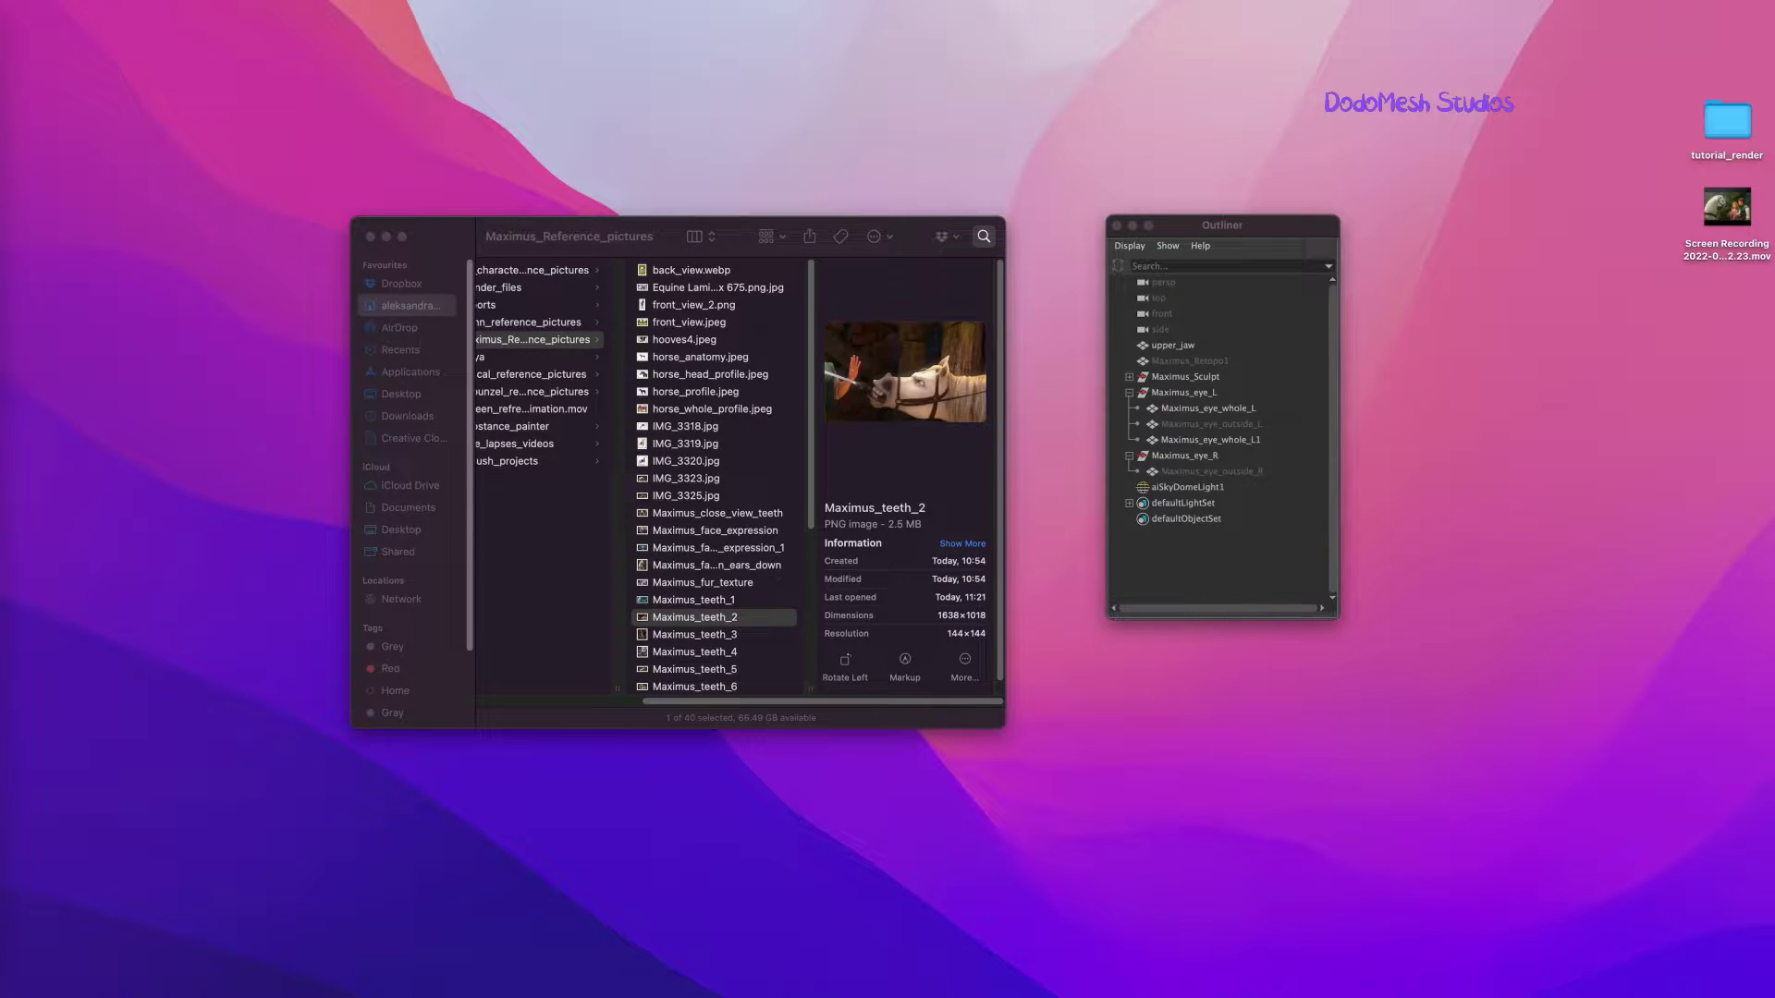
{"action": "left_click", "coordinate": [731, 636]}
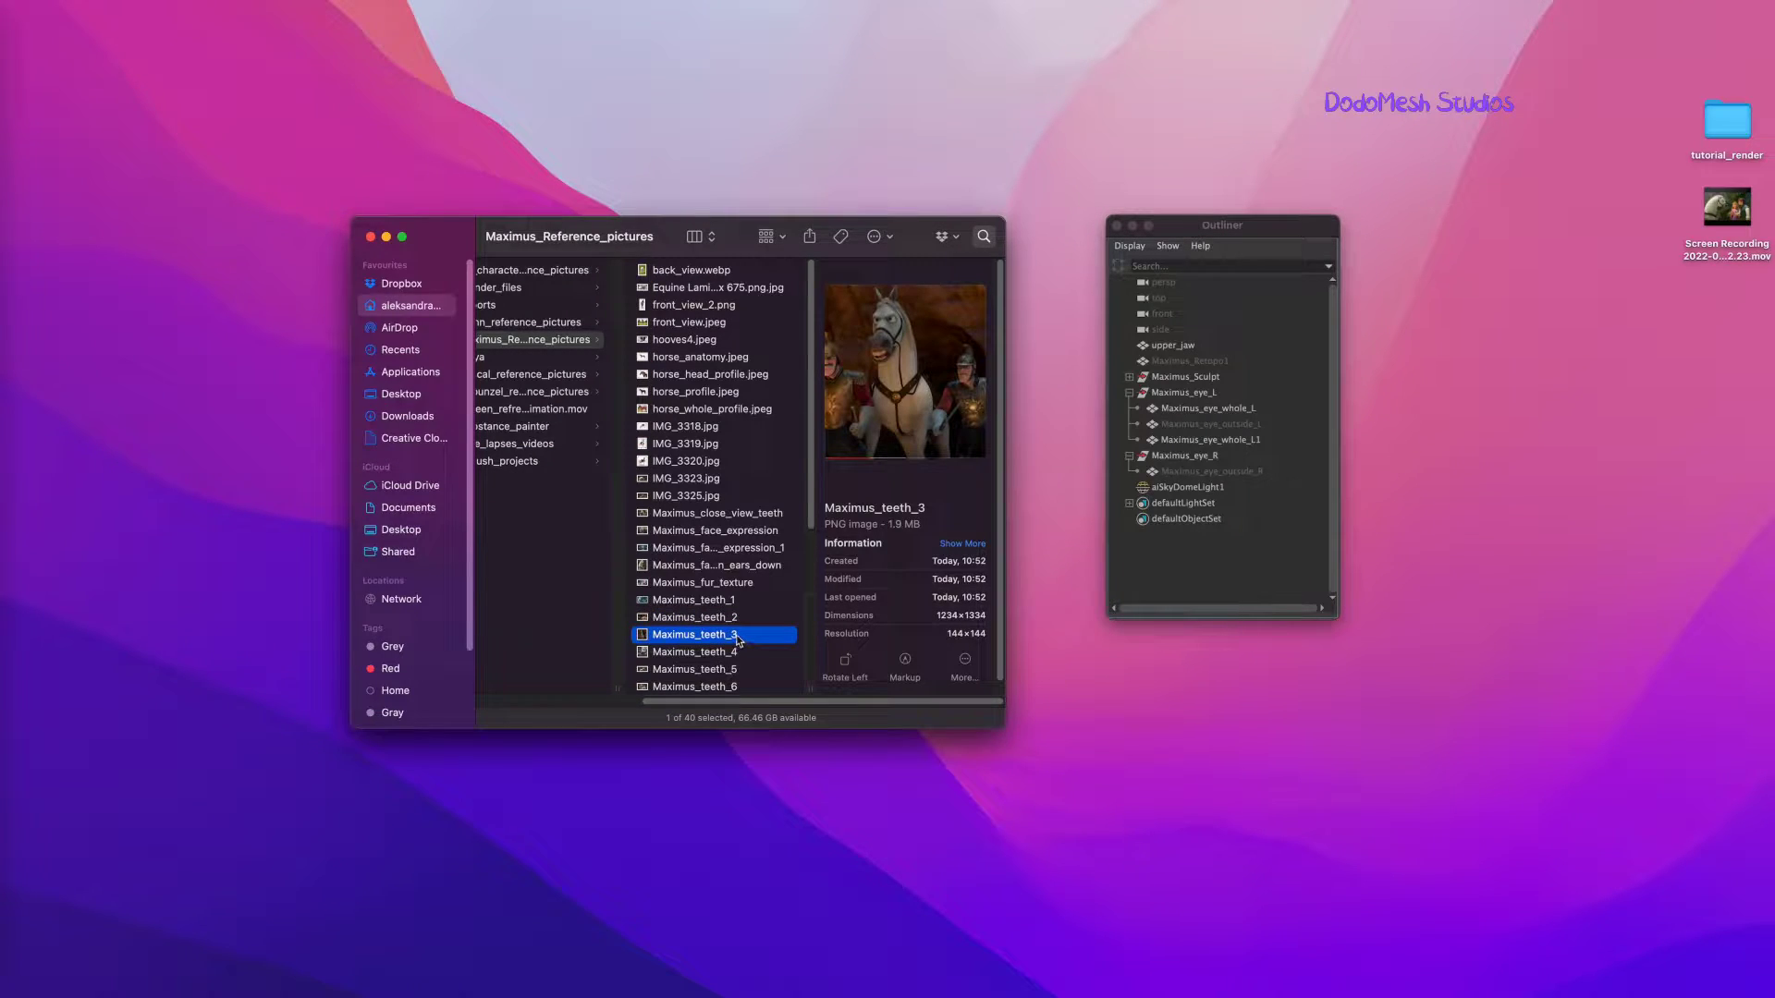
{"action": "double_click", "coordinate": [737, 636]}
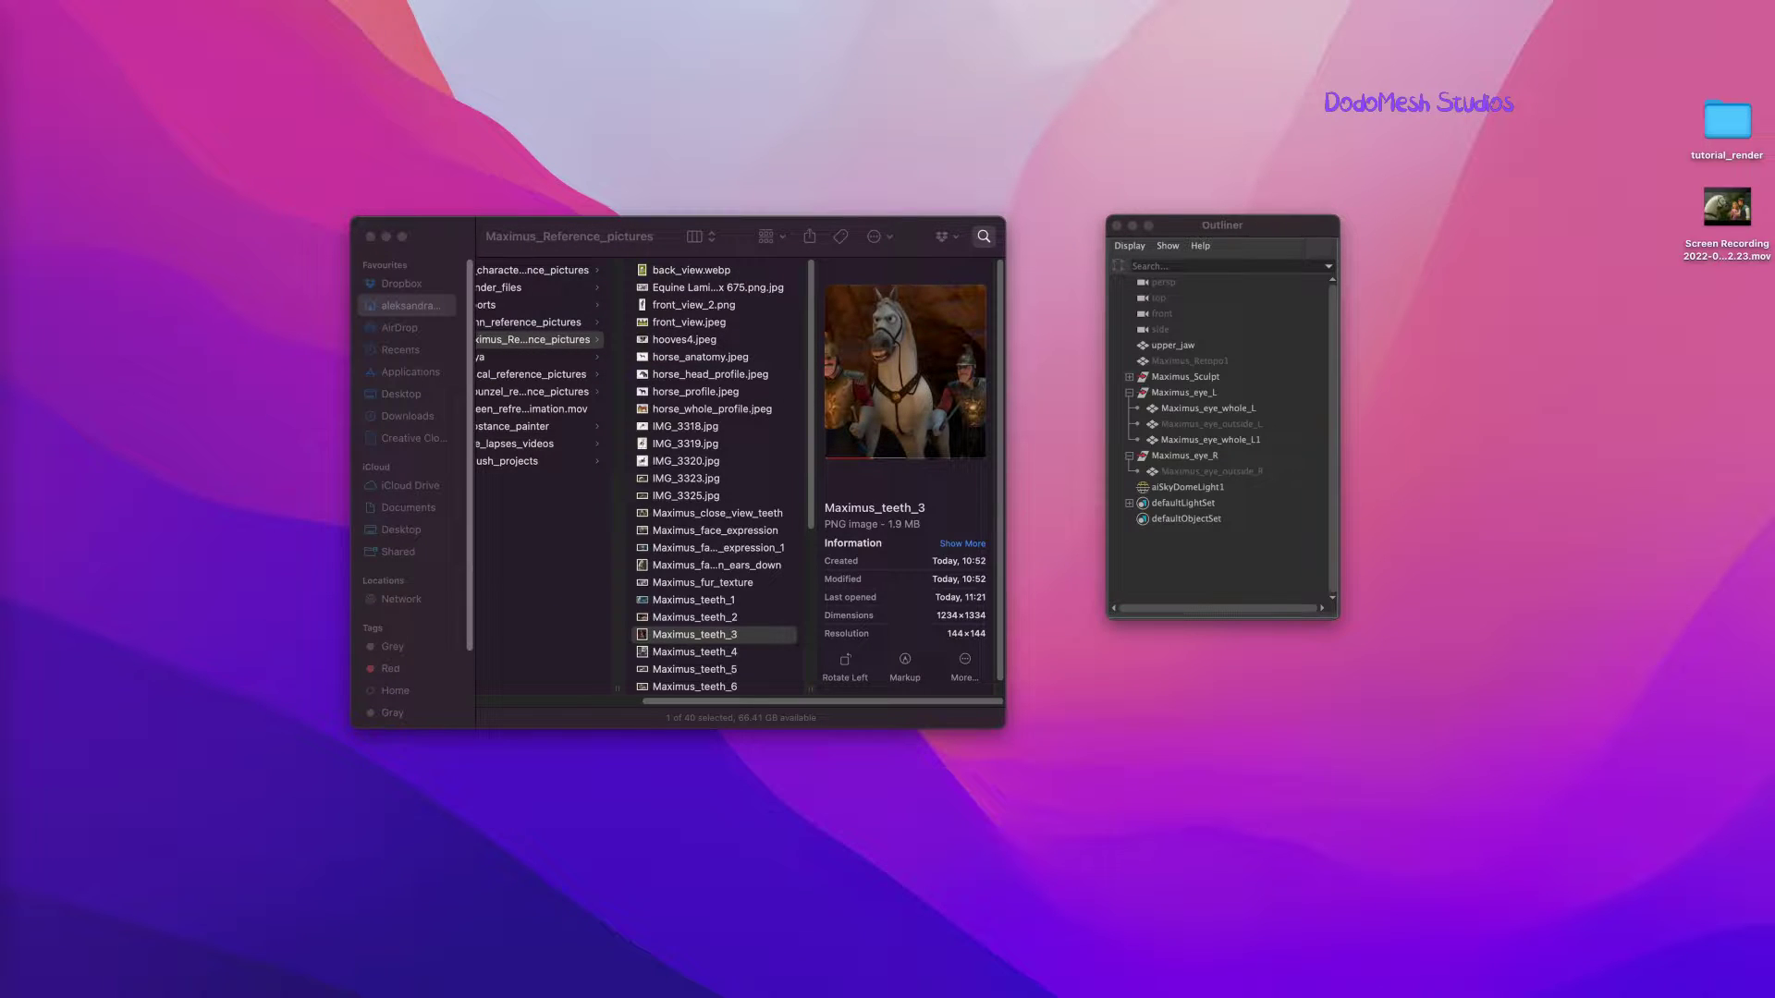
{"action": "left_click", "coordinate": [736, 654]}
{"action": "double_click", "coordinate": [739, 656]}
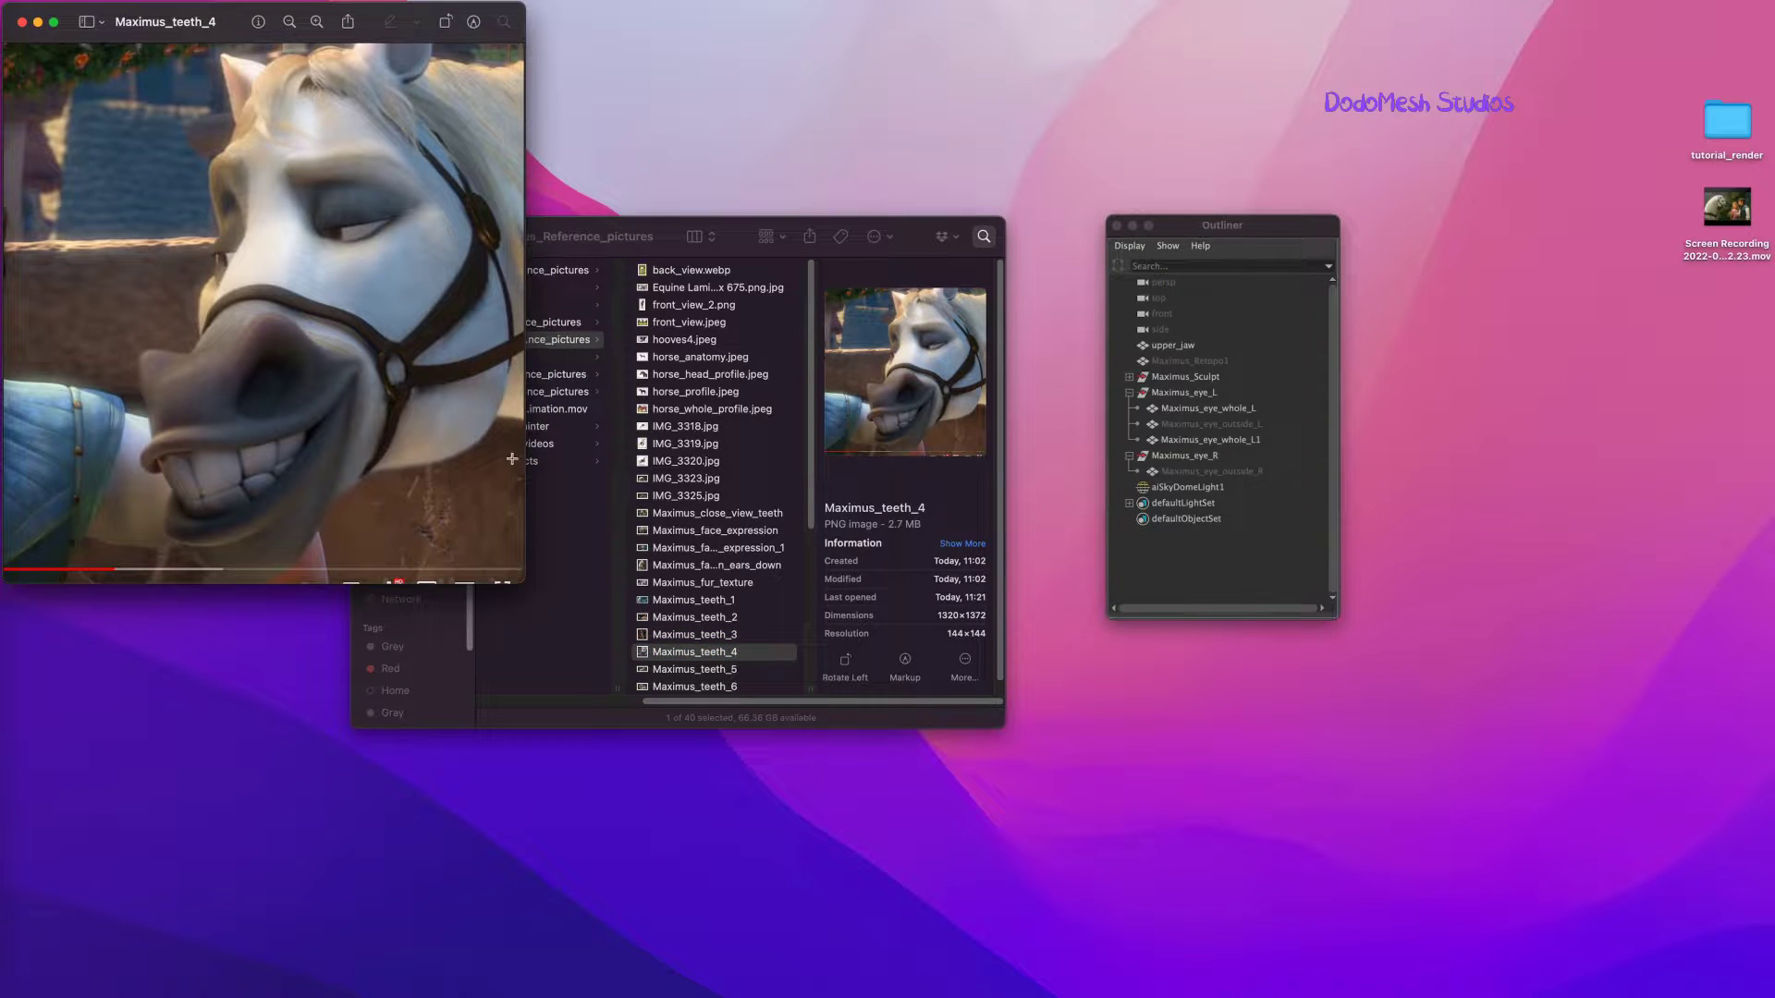
{"action": "key", "text": "super+w"}
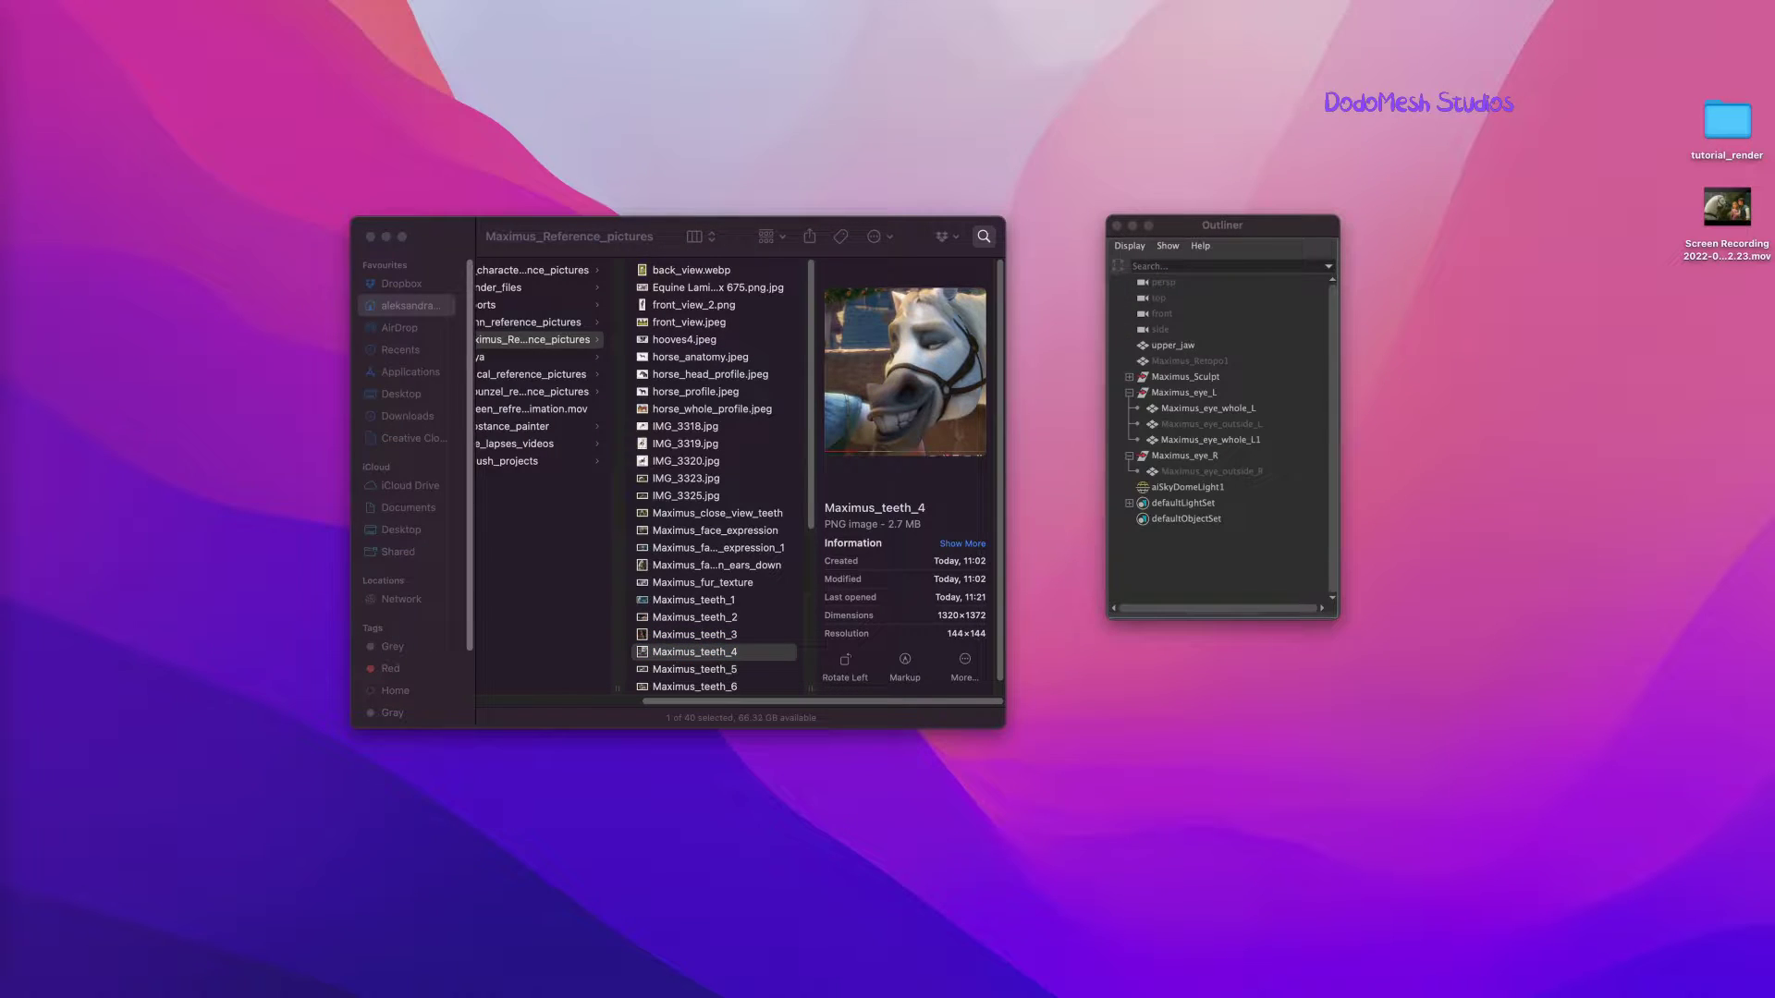
Review the Maximus_teeth_5 and Maximus_teeth_6 references, compare Maximus_teeth_4 with Maximus_teeth_6, and close the pictures.
{"action": "left_click", "coordinate": [737, 674]}
{"action": "left_click", "coordinate": [737, 671]}
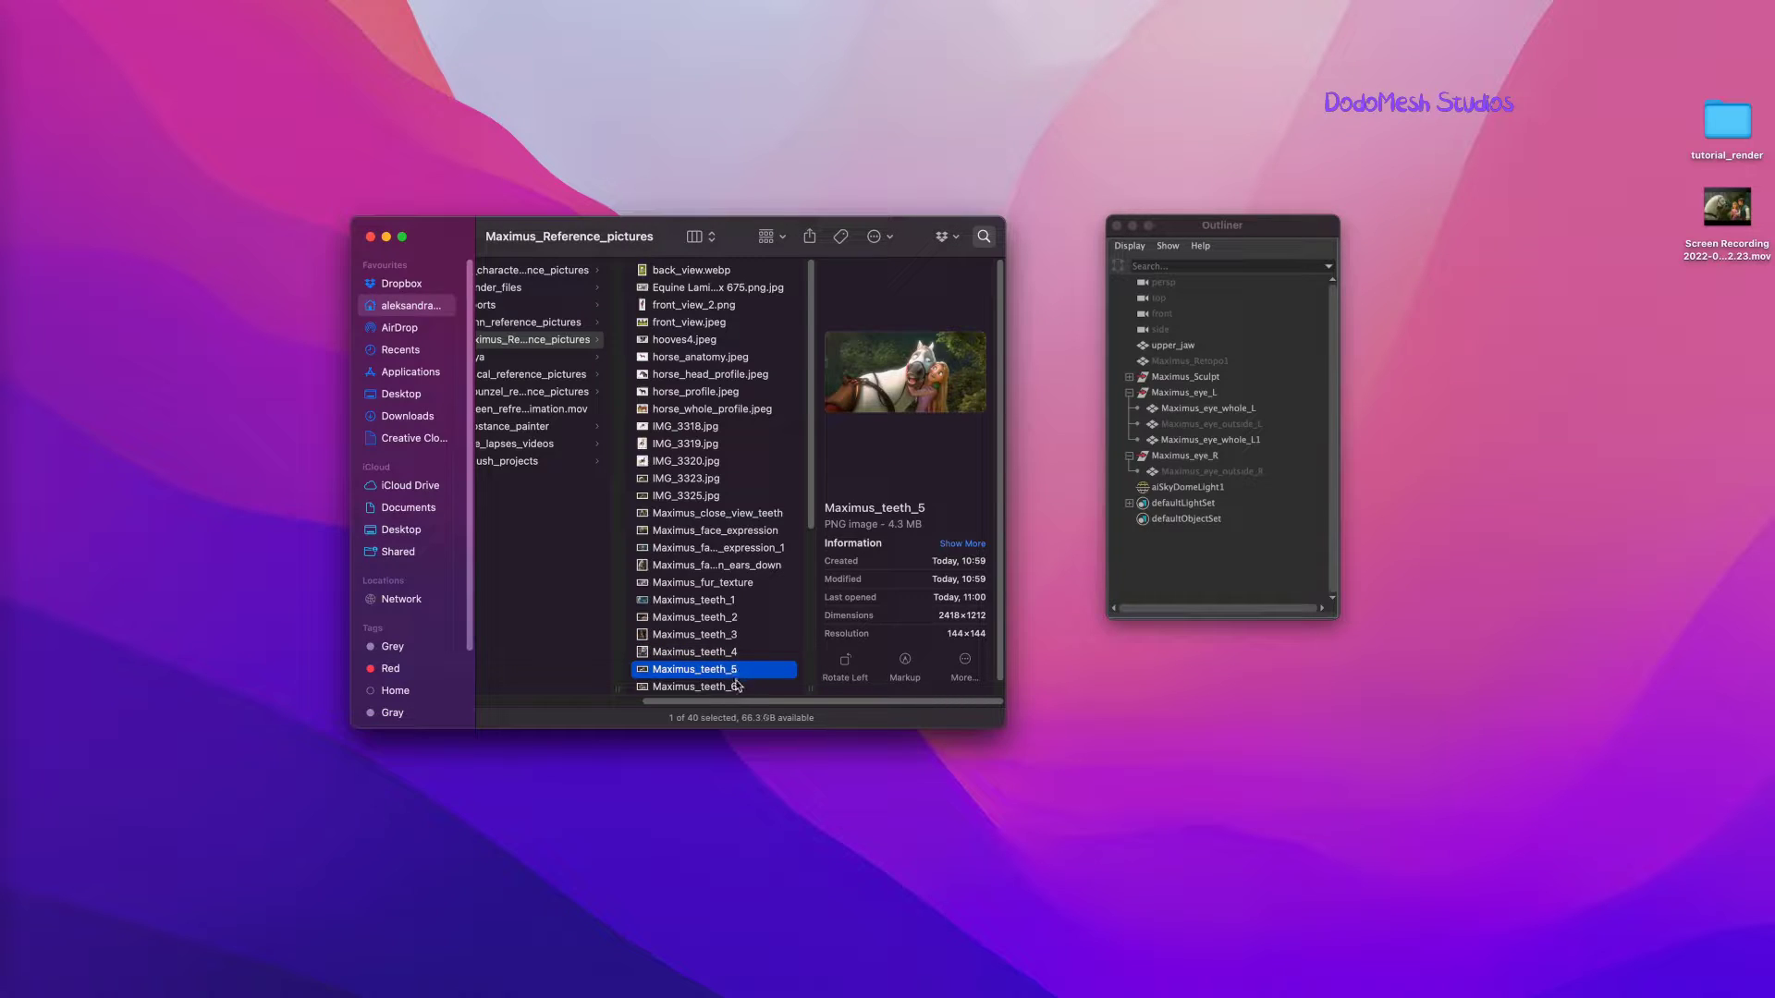
{"action": "scroll", "coordinate": [757, 674], "scroll_direction": "down", "scroll_amount": 3}
{"action": "left_click", "coordinate": [736, 601]}
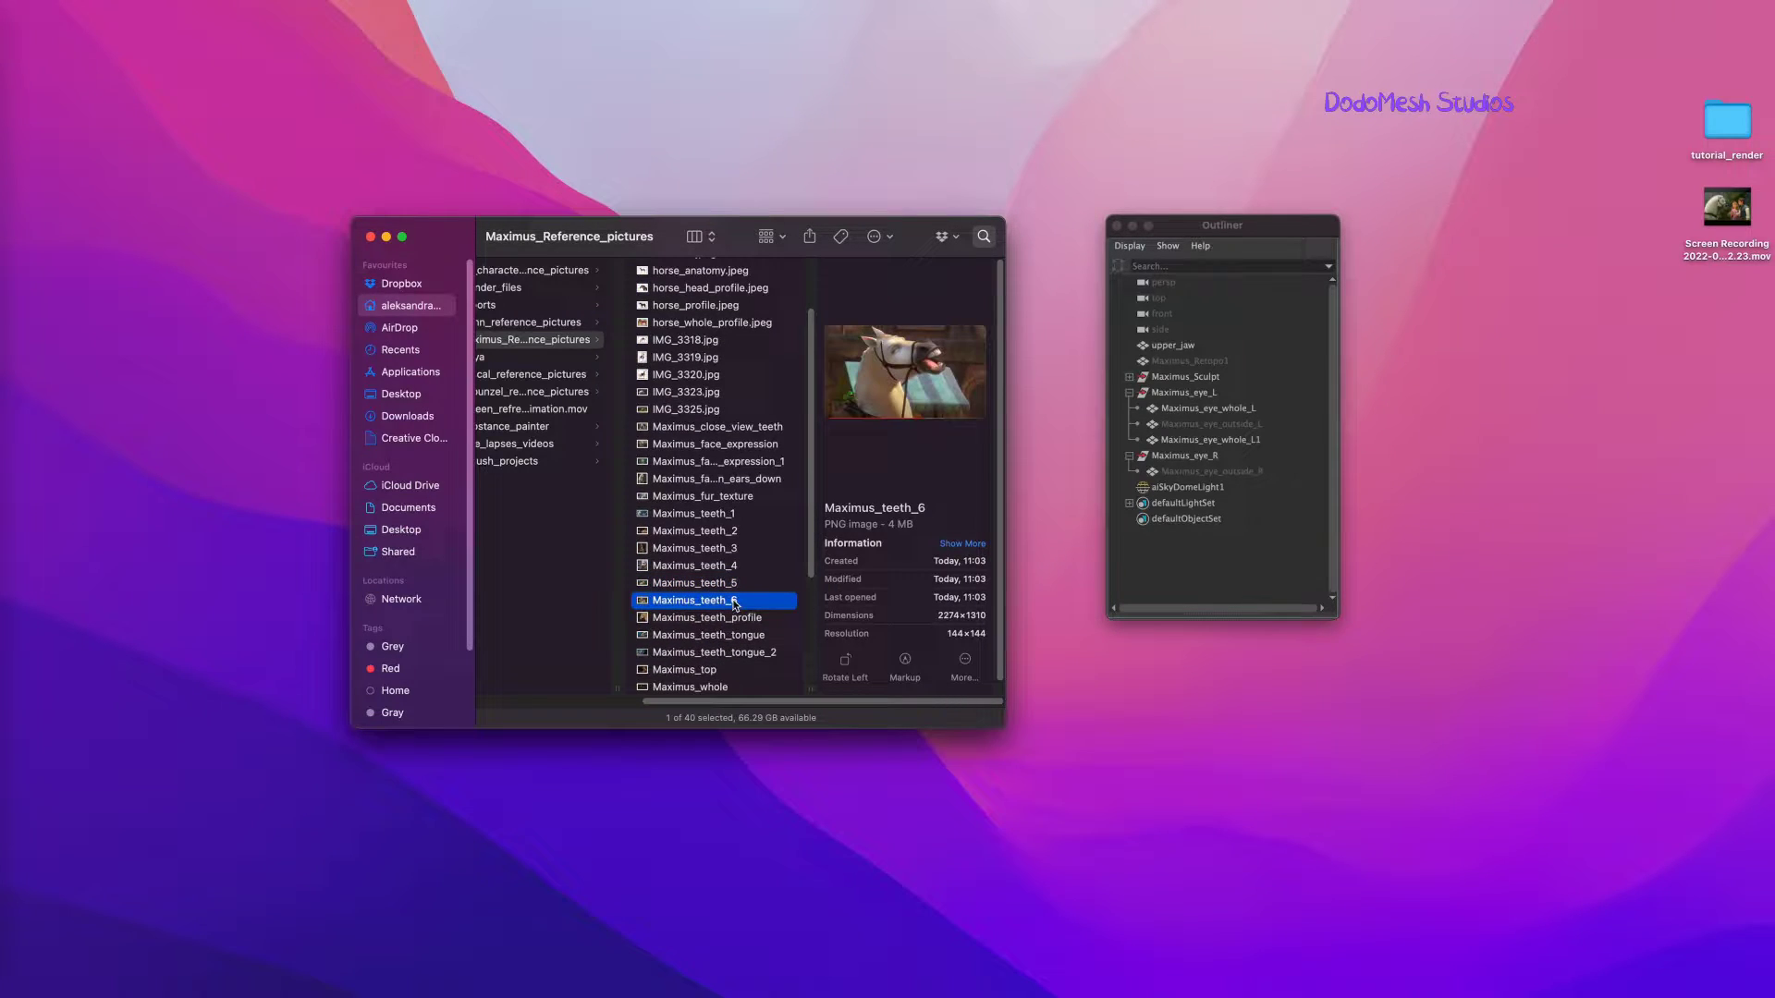
{"action": "double_click", "coordinate": [737, 602]}
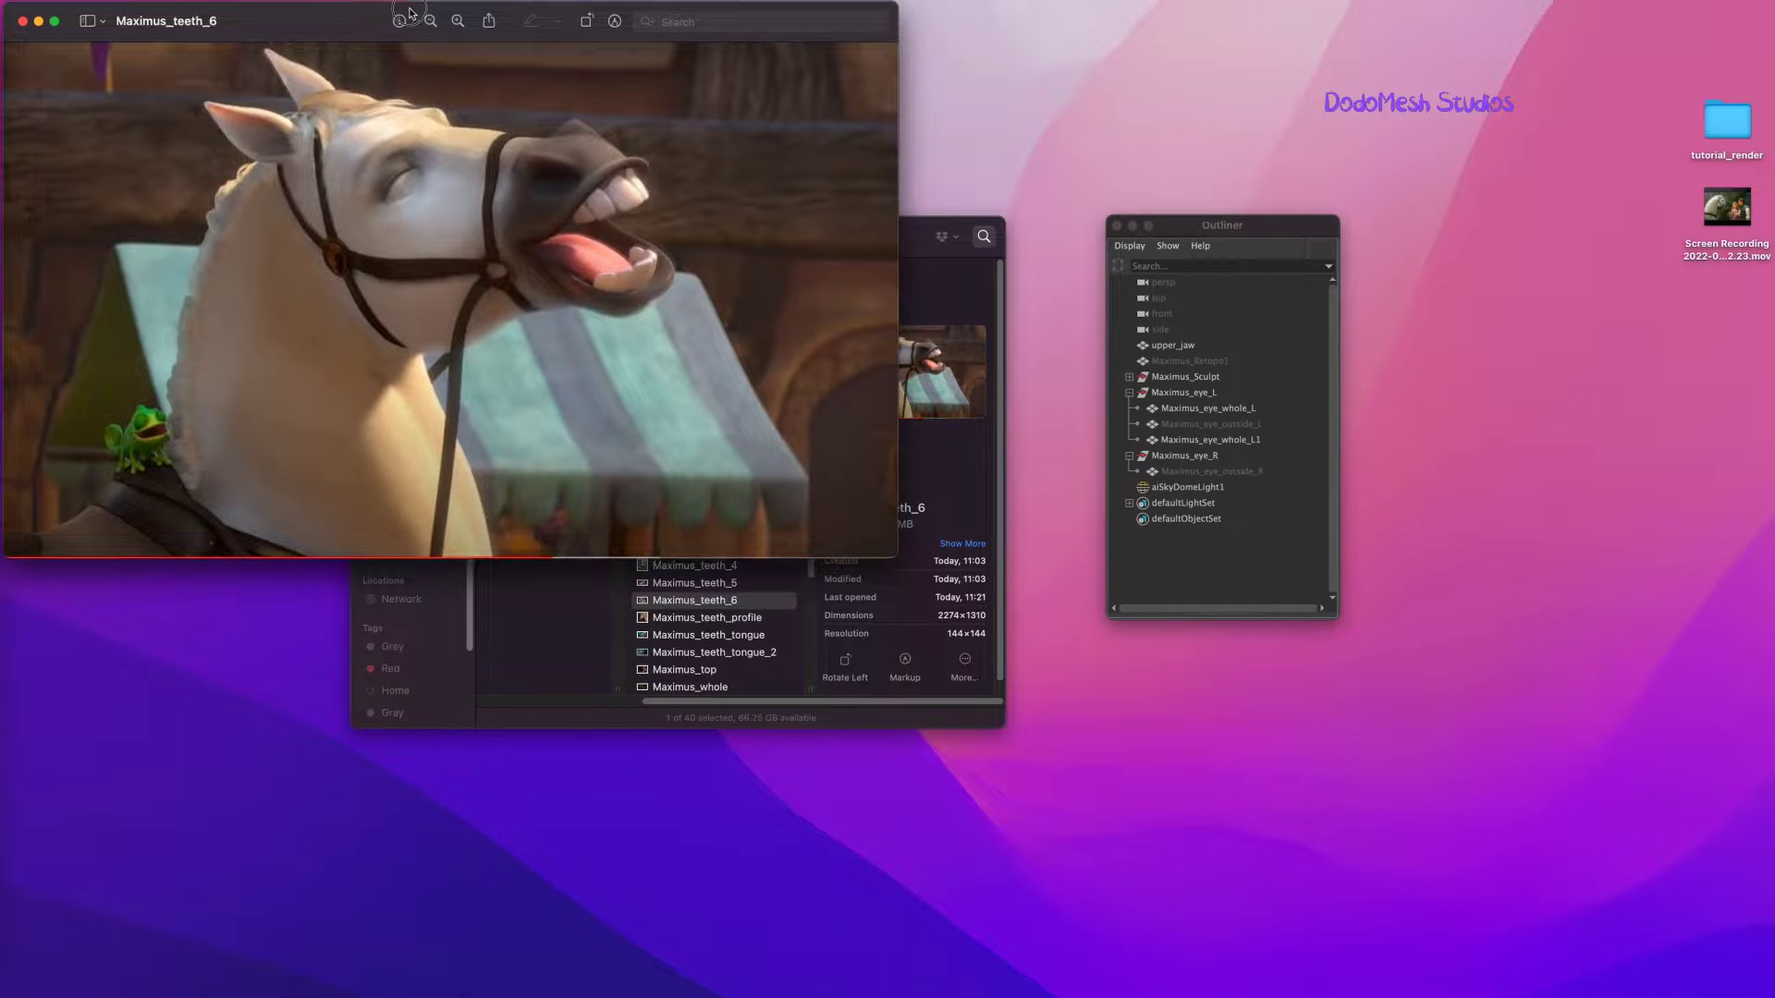
{"action": "key", "text": "super+w"}
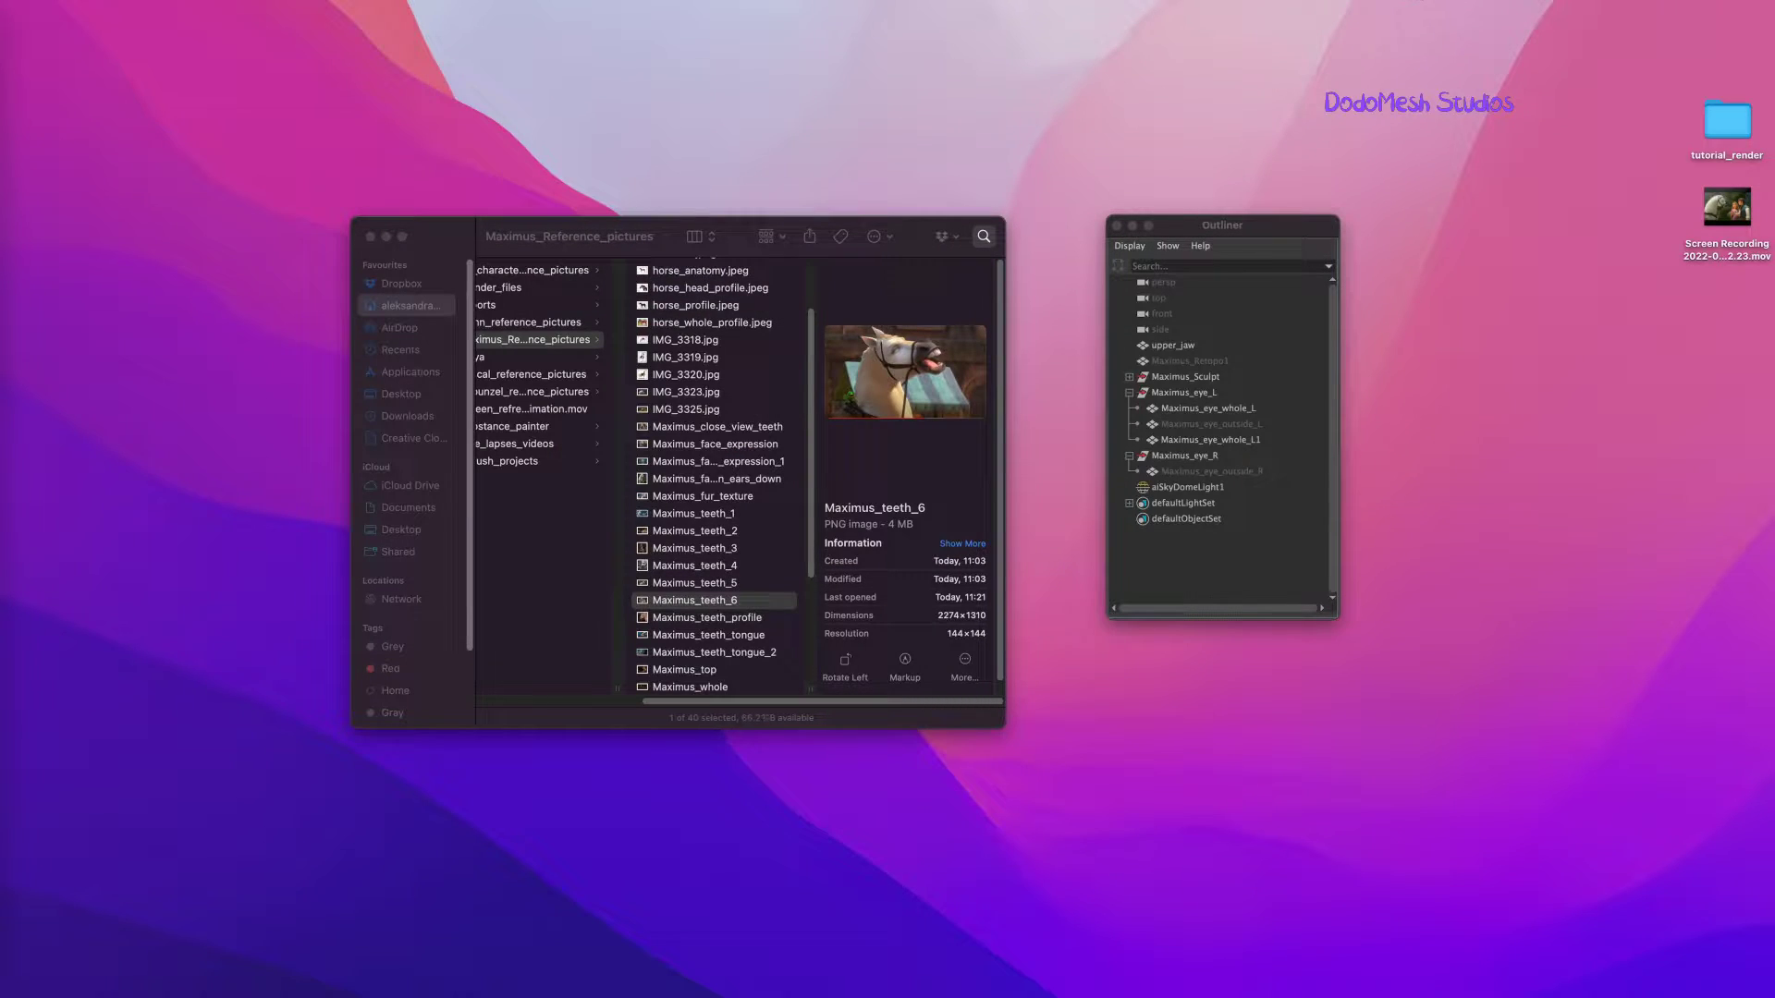
{"action": "key", "text": "super+o"}
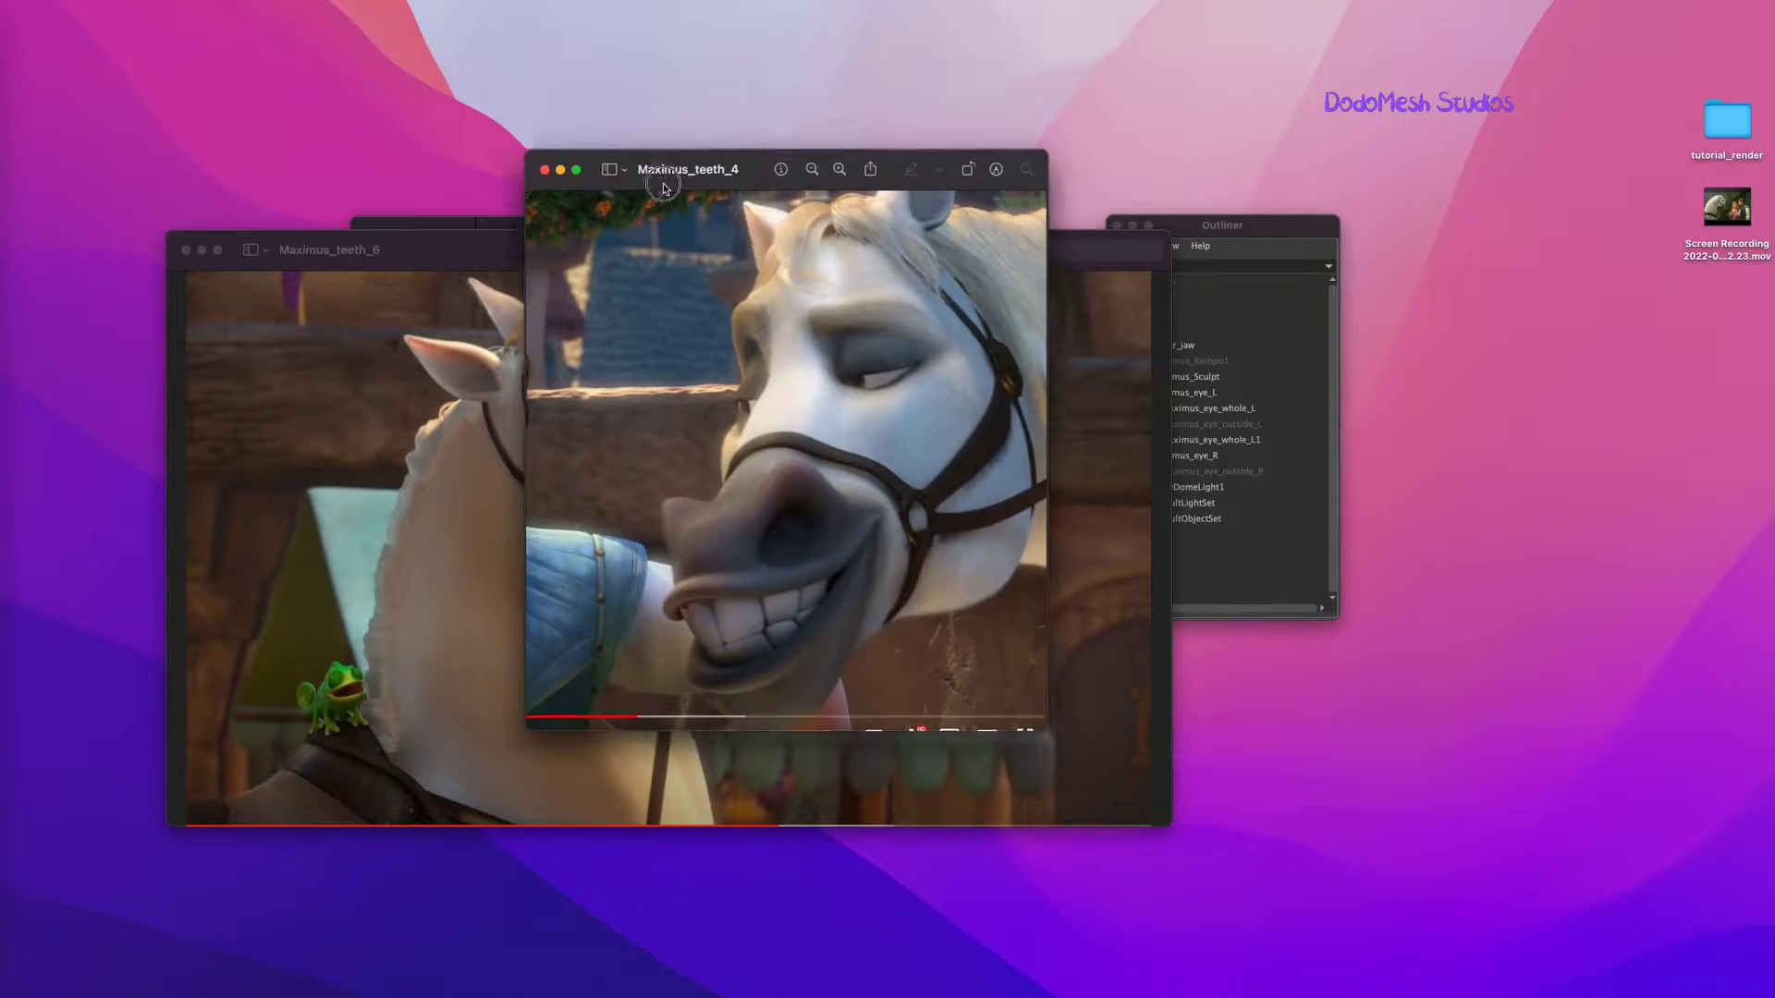
{"action": "left_click_drag", "start_coordinate": [662, 178], "coordinate": [667, 191]}
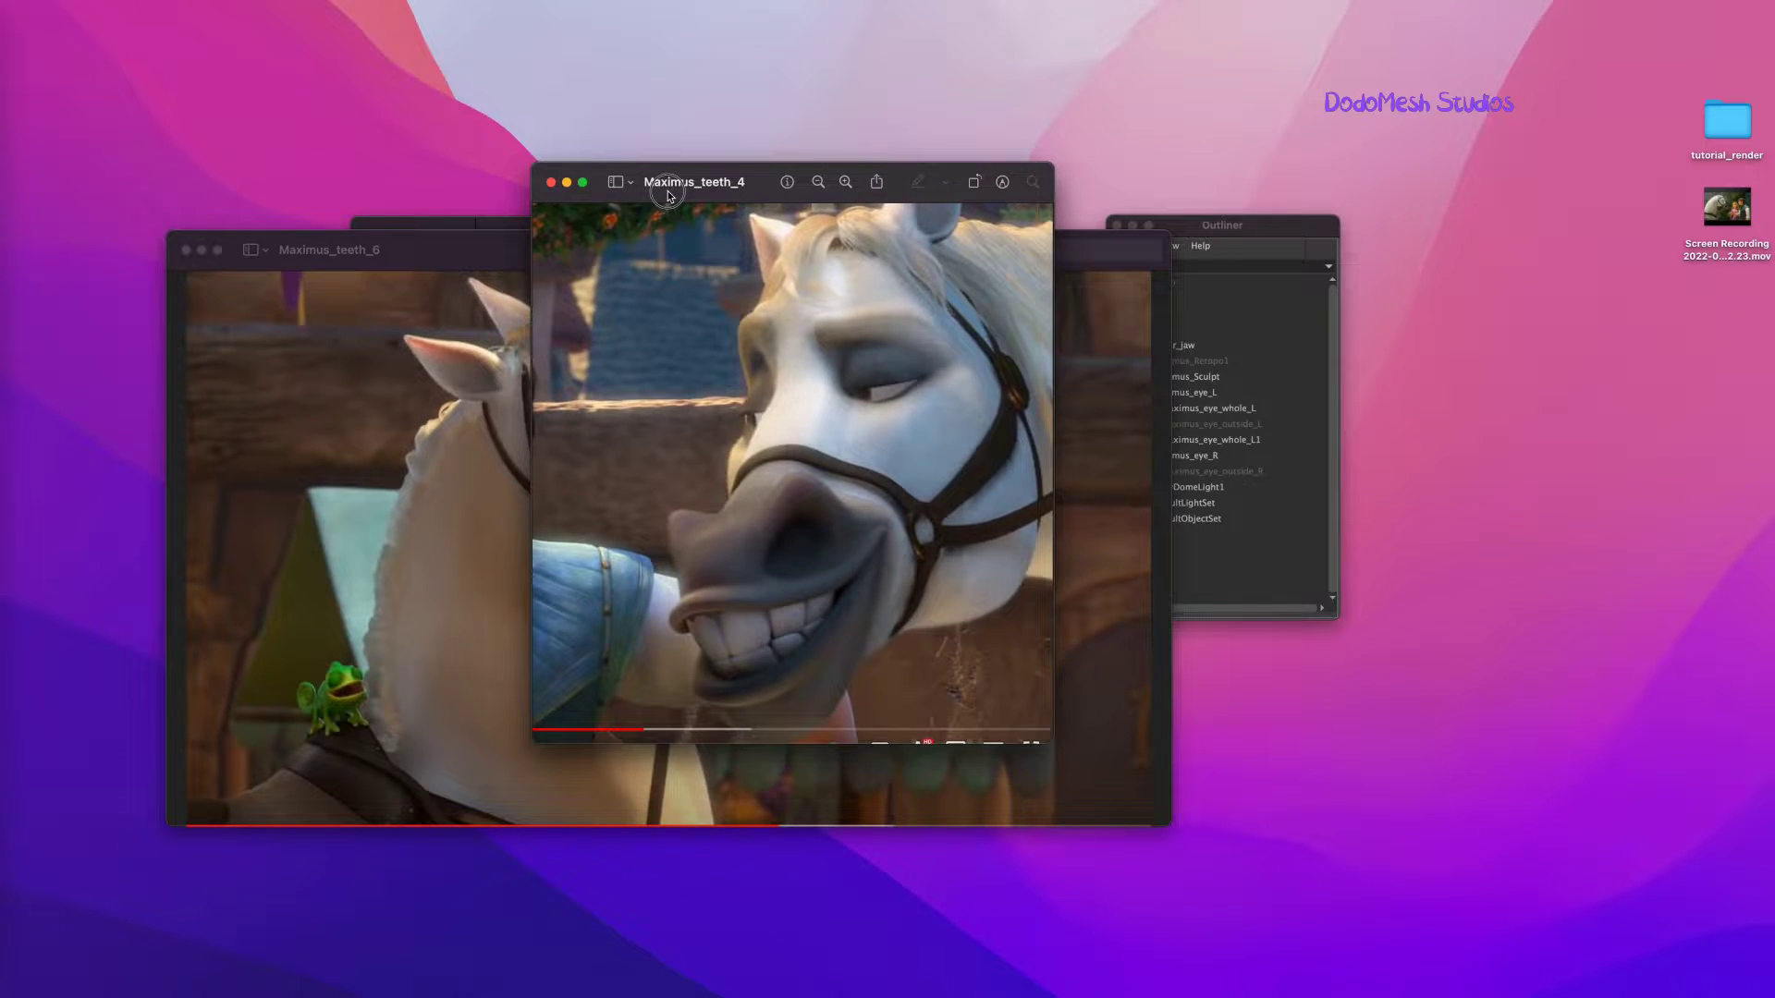
{"action": "key", "text": "super+w"}
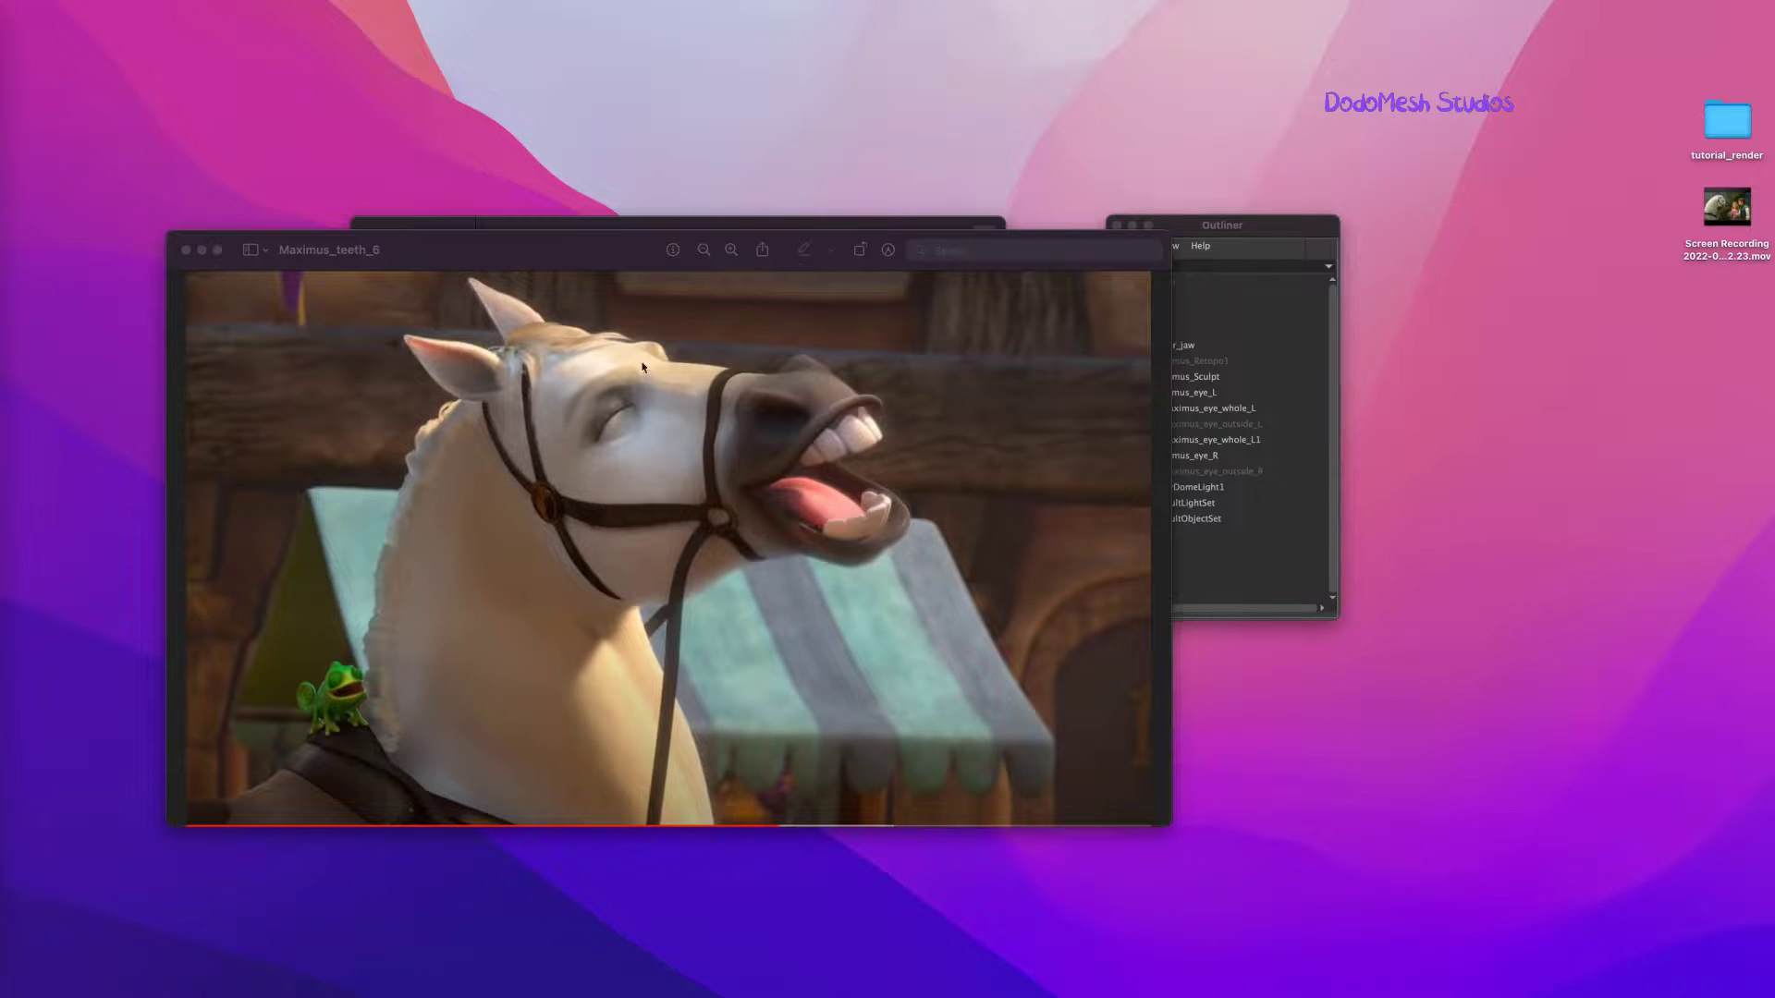
{"action": "key", "text": "super+w"}
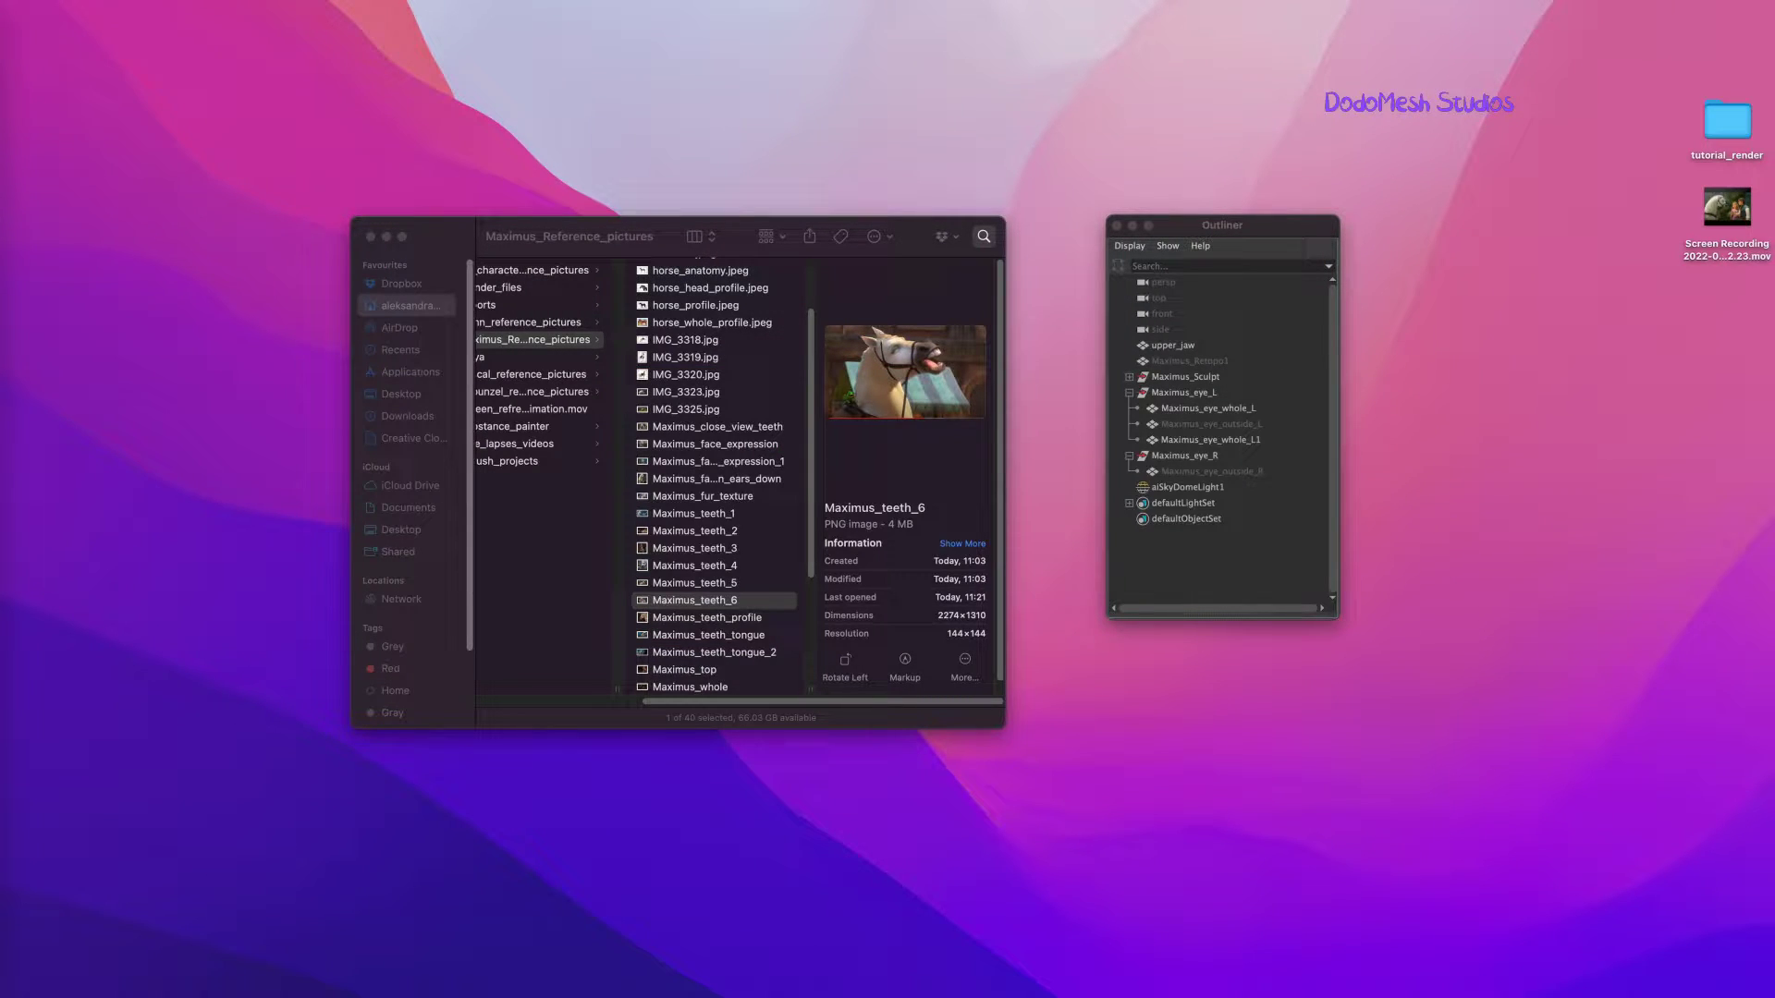
Switch to Maya and slightly adjust a vertex near the front of the upper_jaw mesh with Object X symmetry.
{"action": "left_click", "coordinate": [14, 945]}
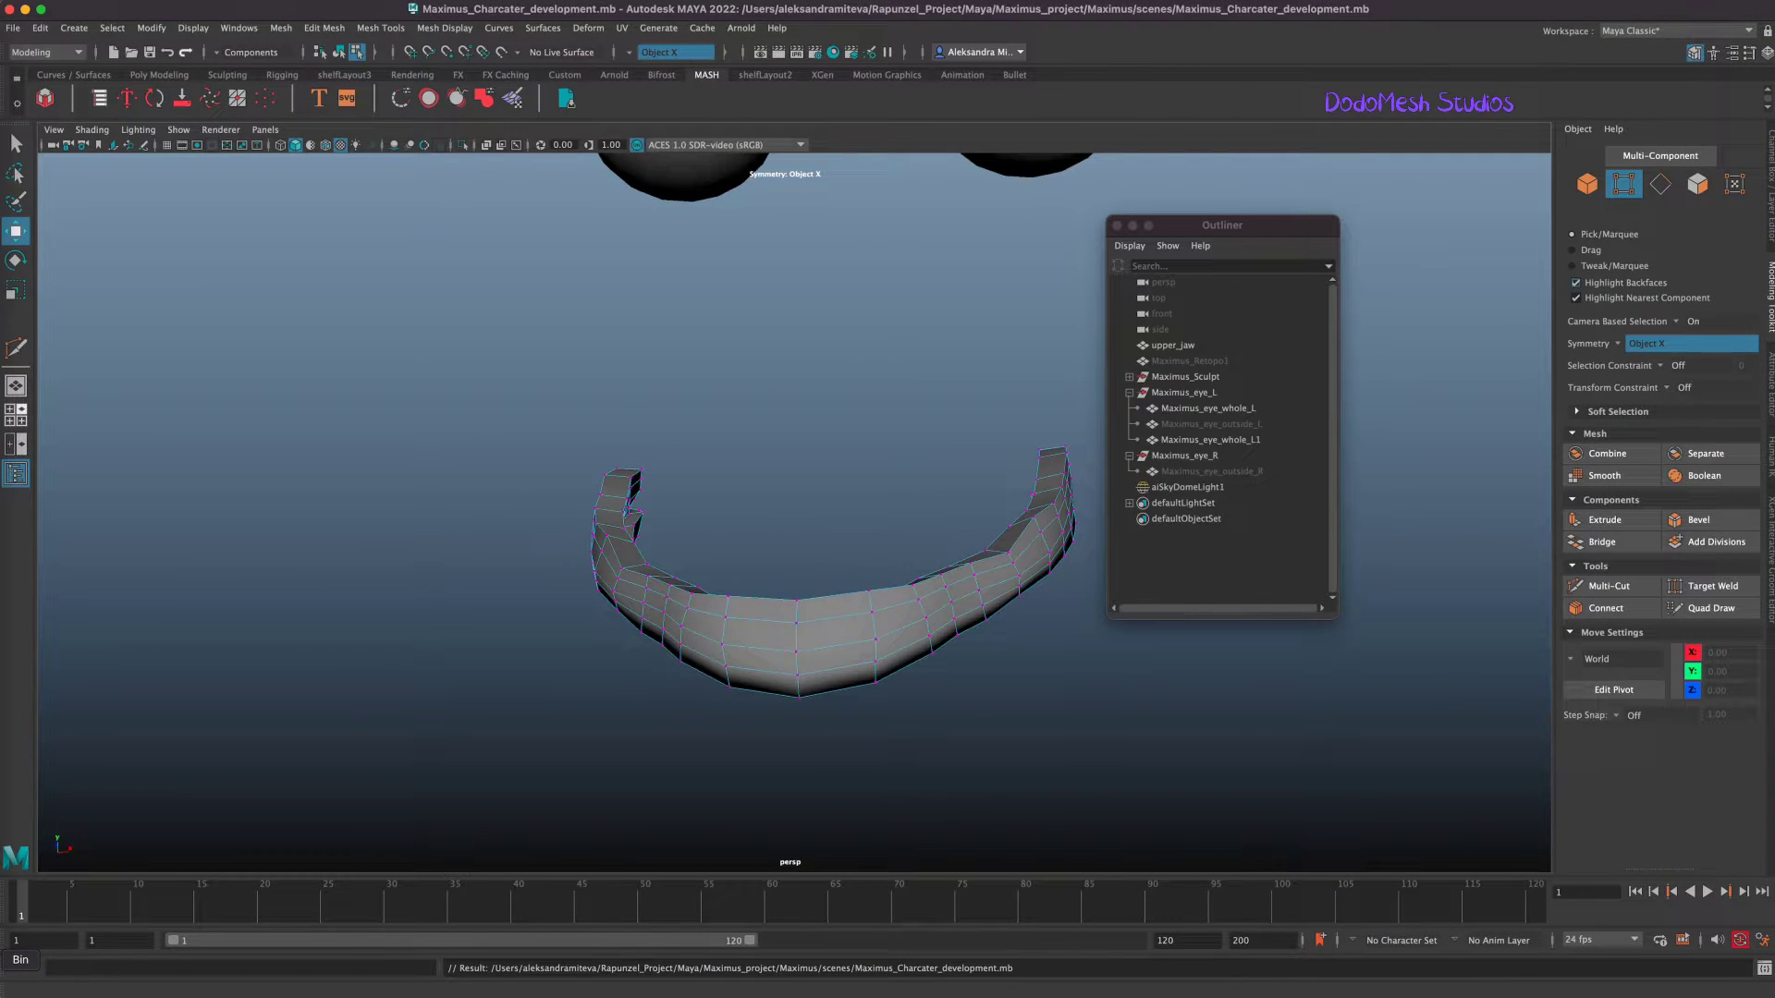
{"action": "left_click", "coordinate": [1068, 694]}
{"action": "left_click", "coordinate": [1087, 711]}
{"action": "left_click_drag", "start_coordinate": [1125, 701], "coordinate": [1061, 681], "text": "alt"}
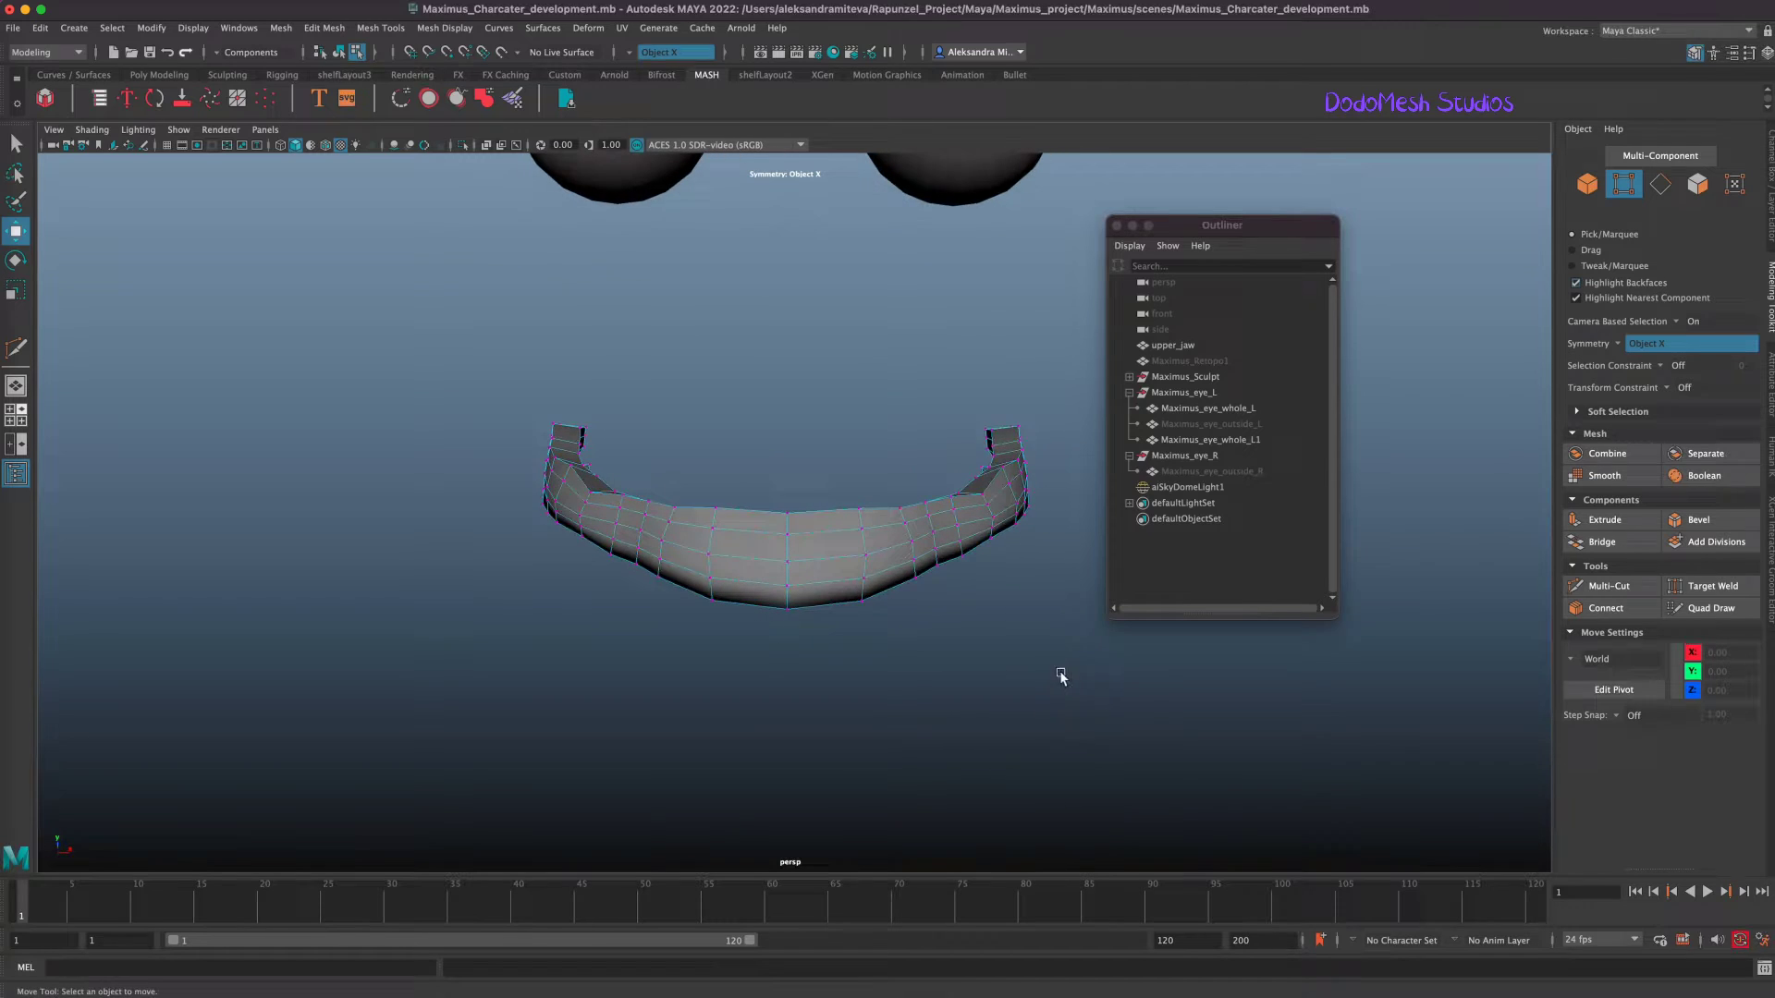
{"action": "left_click", "coordinate": [709, 555]}
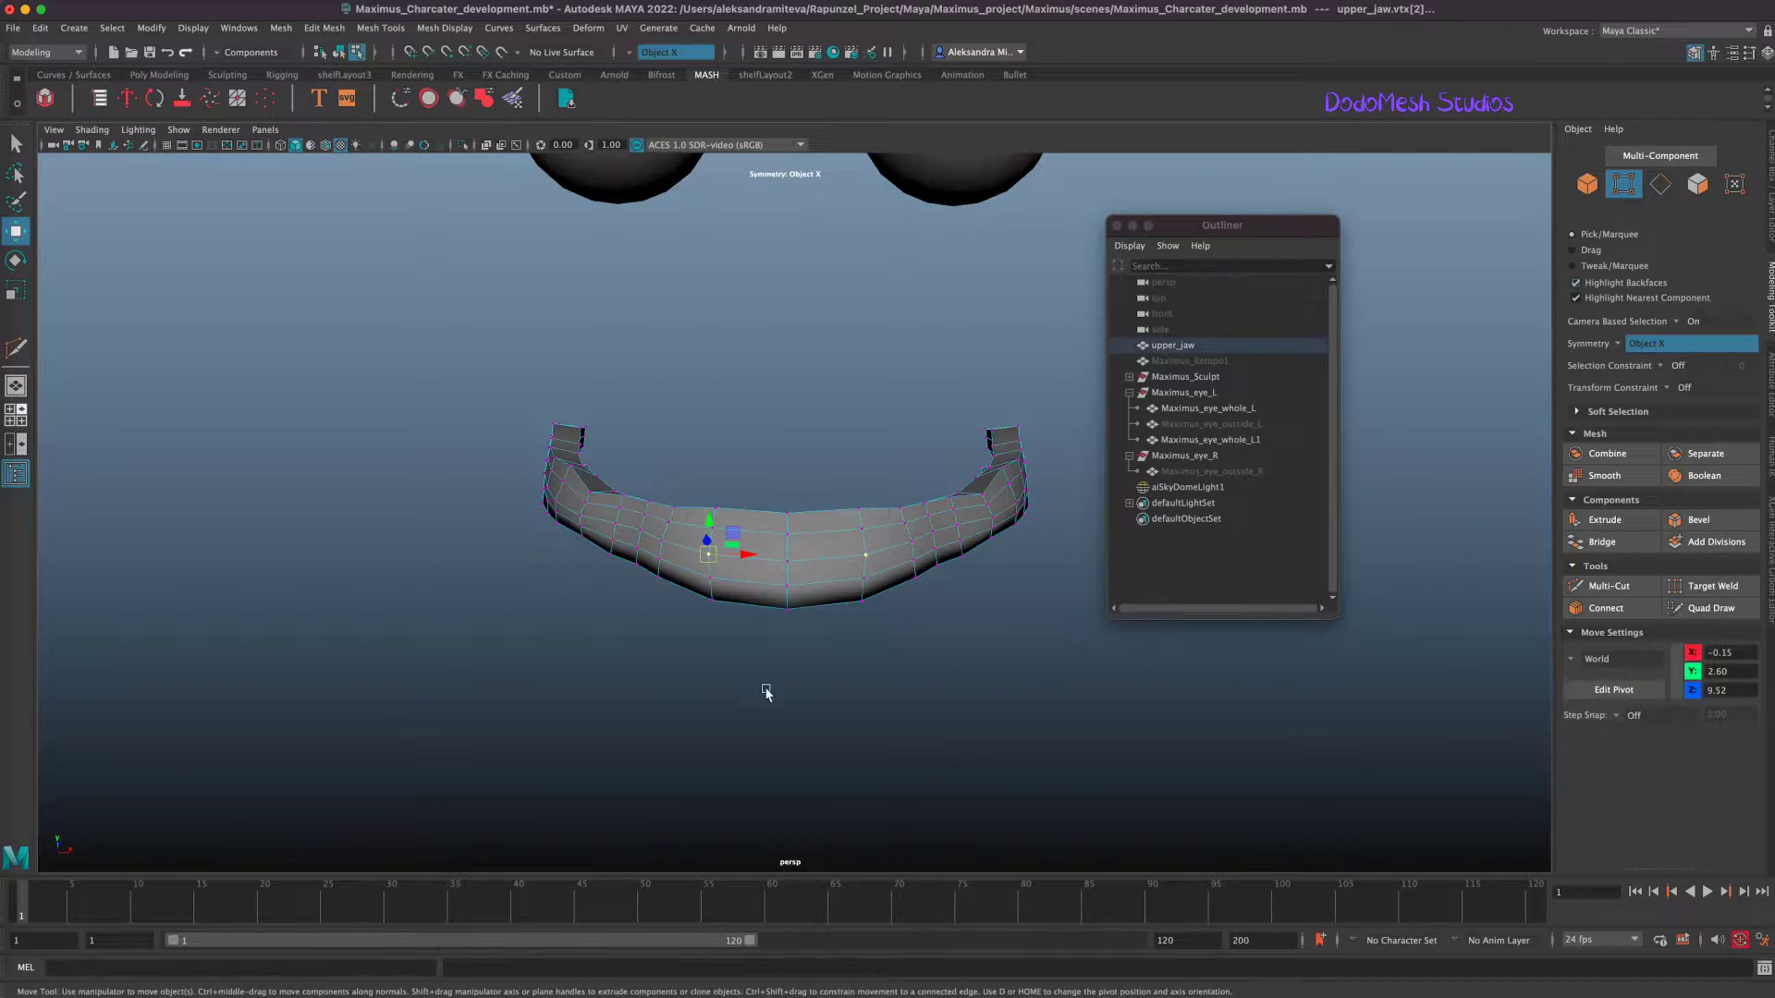
{"action": "left_click", "coordinate": [739, 604]}
{"action": "left_click_drag", "start_coordinate": [1031, 702], "coordinate": [1023, 644], "text": "alt"}
{"action": "left_click", "coordinate": [738, 376]}
{"action": "left_click_drag", "start_coordinate": [739, 377], "coordinate": [726, 383]}
{"action": "mouse_move", "coordinate": [1133, 712]}
{"action": "left_mouse_down", "text": "alt"}
{"action": "mouse_move", "coordinate": [1137, 745]}
{"action": "mouse_move", "coordinate": [1045, 685]}
{"action": "mouse_move", "coordinate": [1074, 704]}
{"action": "mouse_move", "coordinate": [1026, 693]}
{"action": "mouse_move", "coordinate": [1062, 718]}
{"action": "mouse_move", "coordinate": [1063, 701]}
{"action": "mouse_move", "coordinate": [1137, 724]}
{"action": "mouse_move", "coordinate": [1147, 709]}
{"action": "mouse_move", "coordinate": [1113, 736]}
{"action": "left_mouse_up", "text": "alt"}
Unhide the Maximus_Retopo1 head mesh and select upper_jaw.
{"action": "left_click", "coordinate": [1216, 360]}
{"action": "key", "text": "h"}
{"action": "left_click", "coordinate": [1172, 345]}
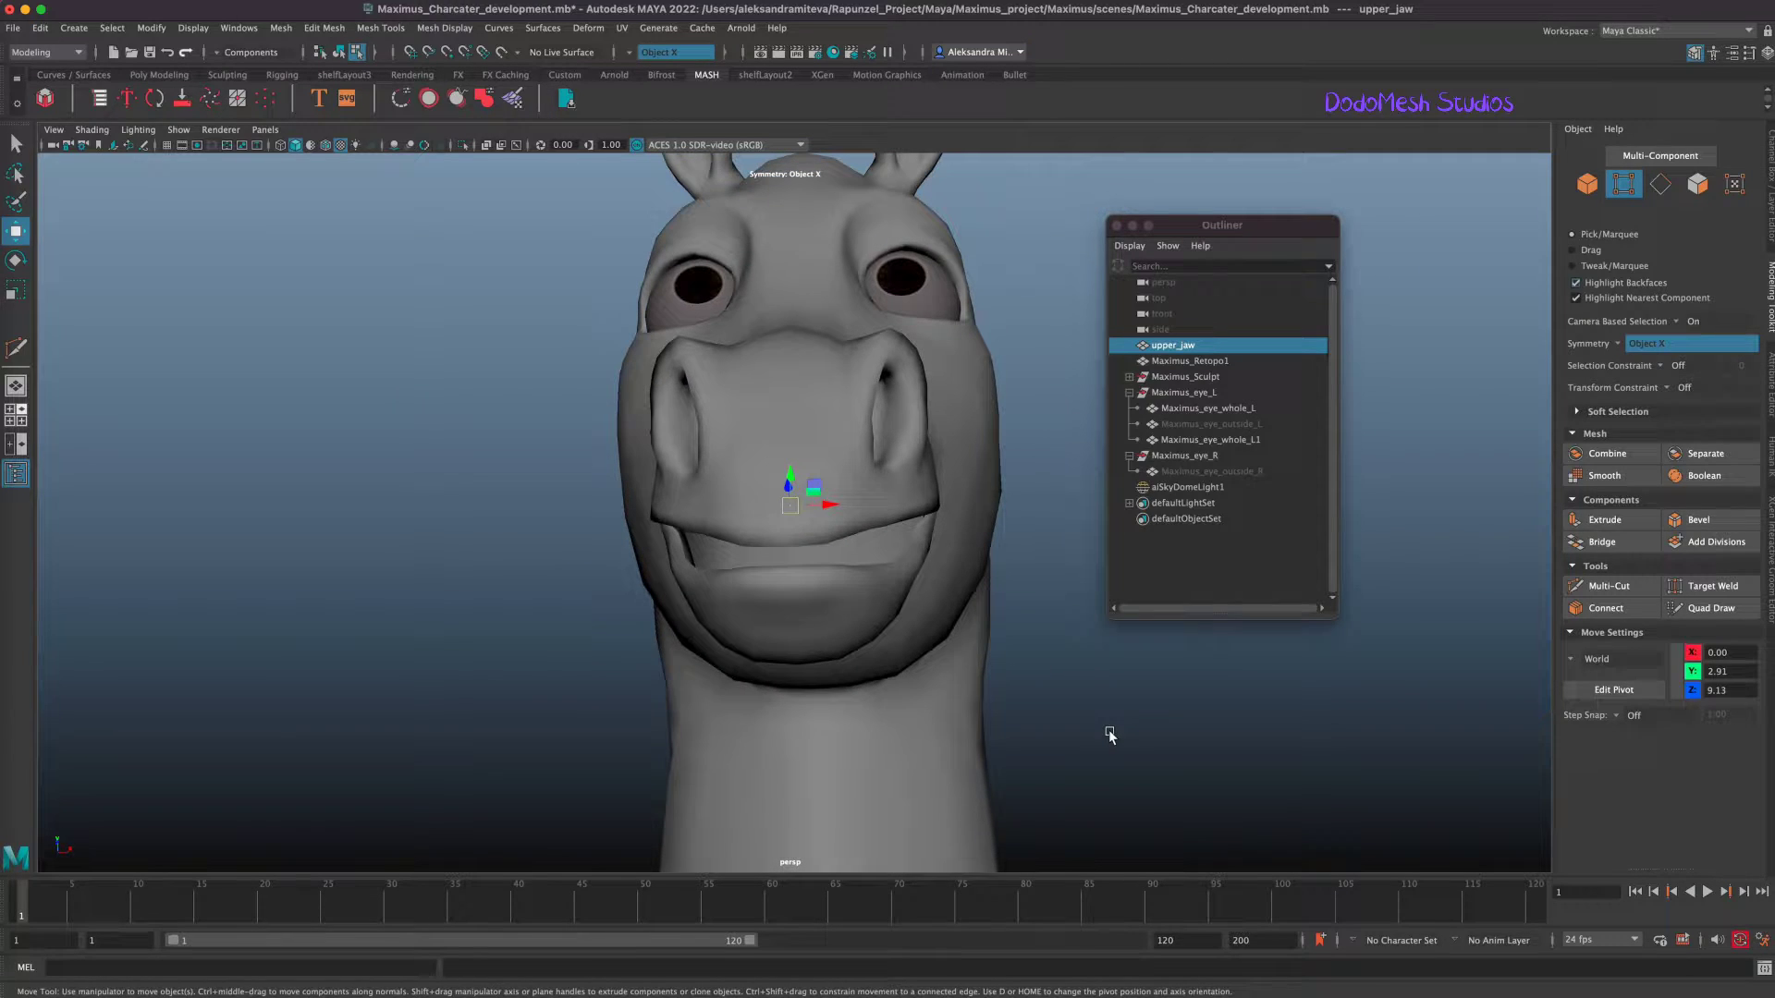
Create a polygon sphere and rename it tooth_master.
{"action": "key", "text": "space"}
{"action": "left_click_drag", "start_coordinate": [798, 710], "coordinate": [1100, 377]}
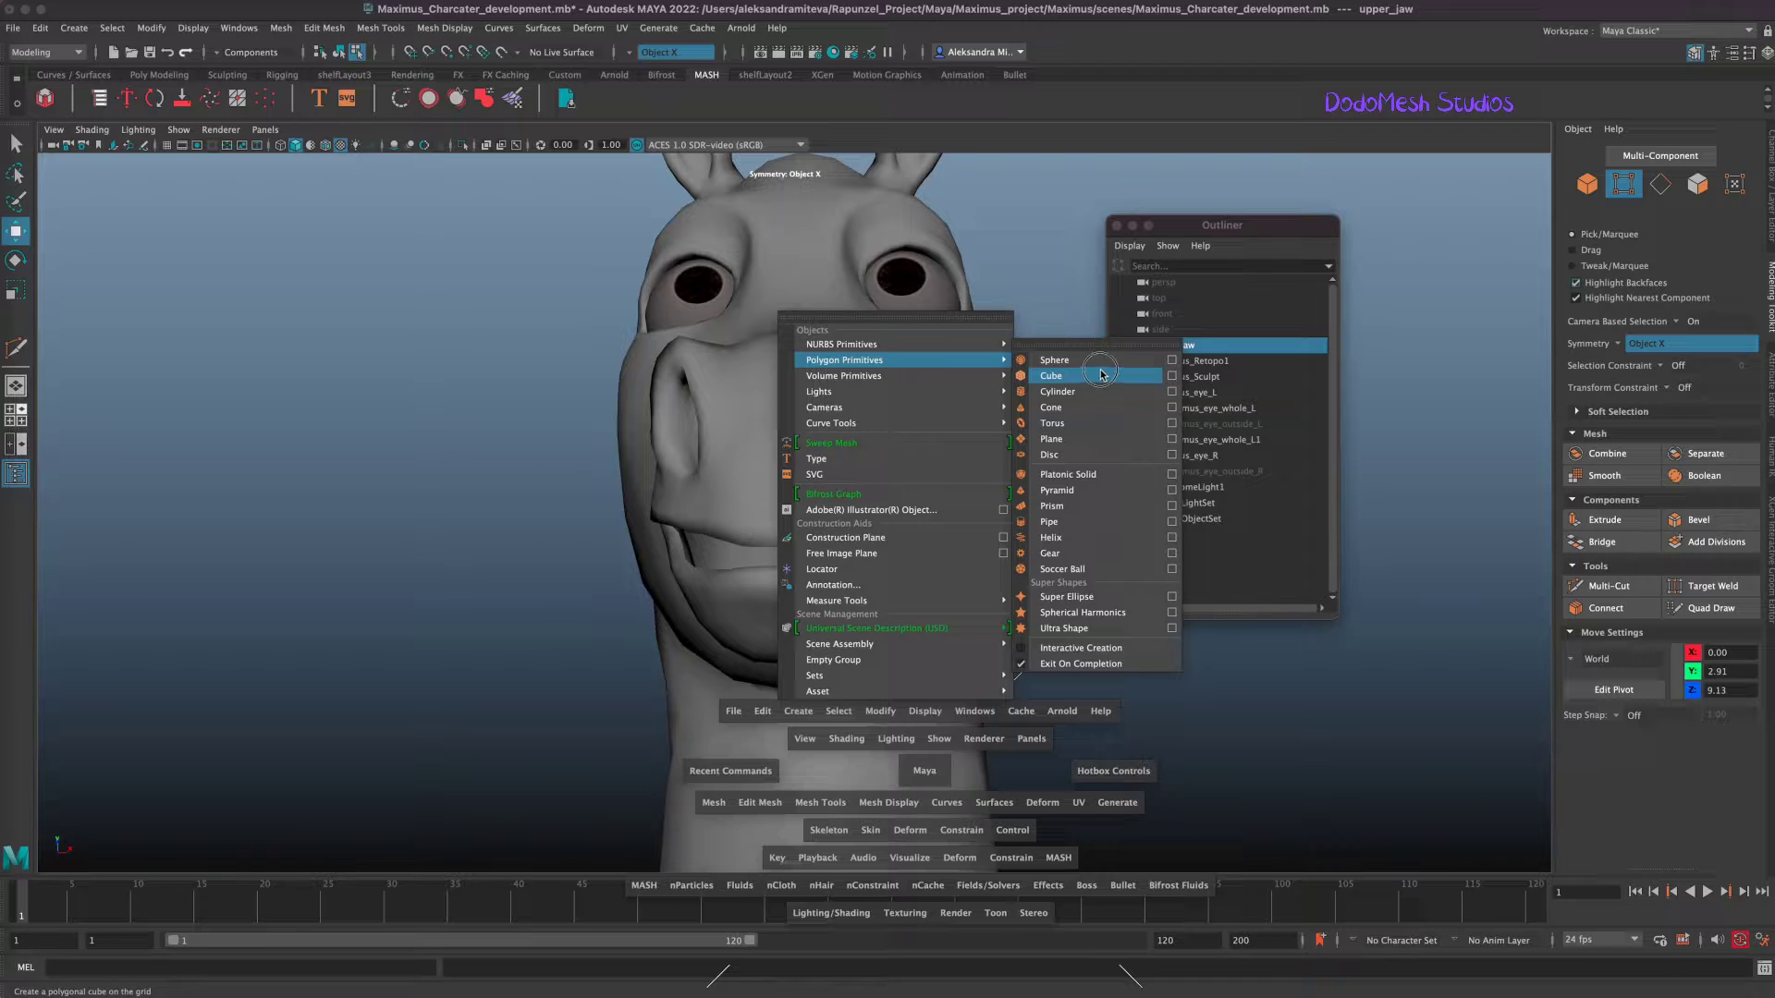
{"action": "left_click_drag", "start_coordinate": [1100, 373], "coordinate": [1058, 360]}
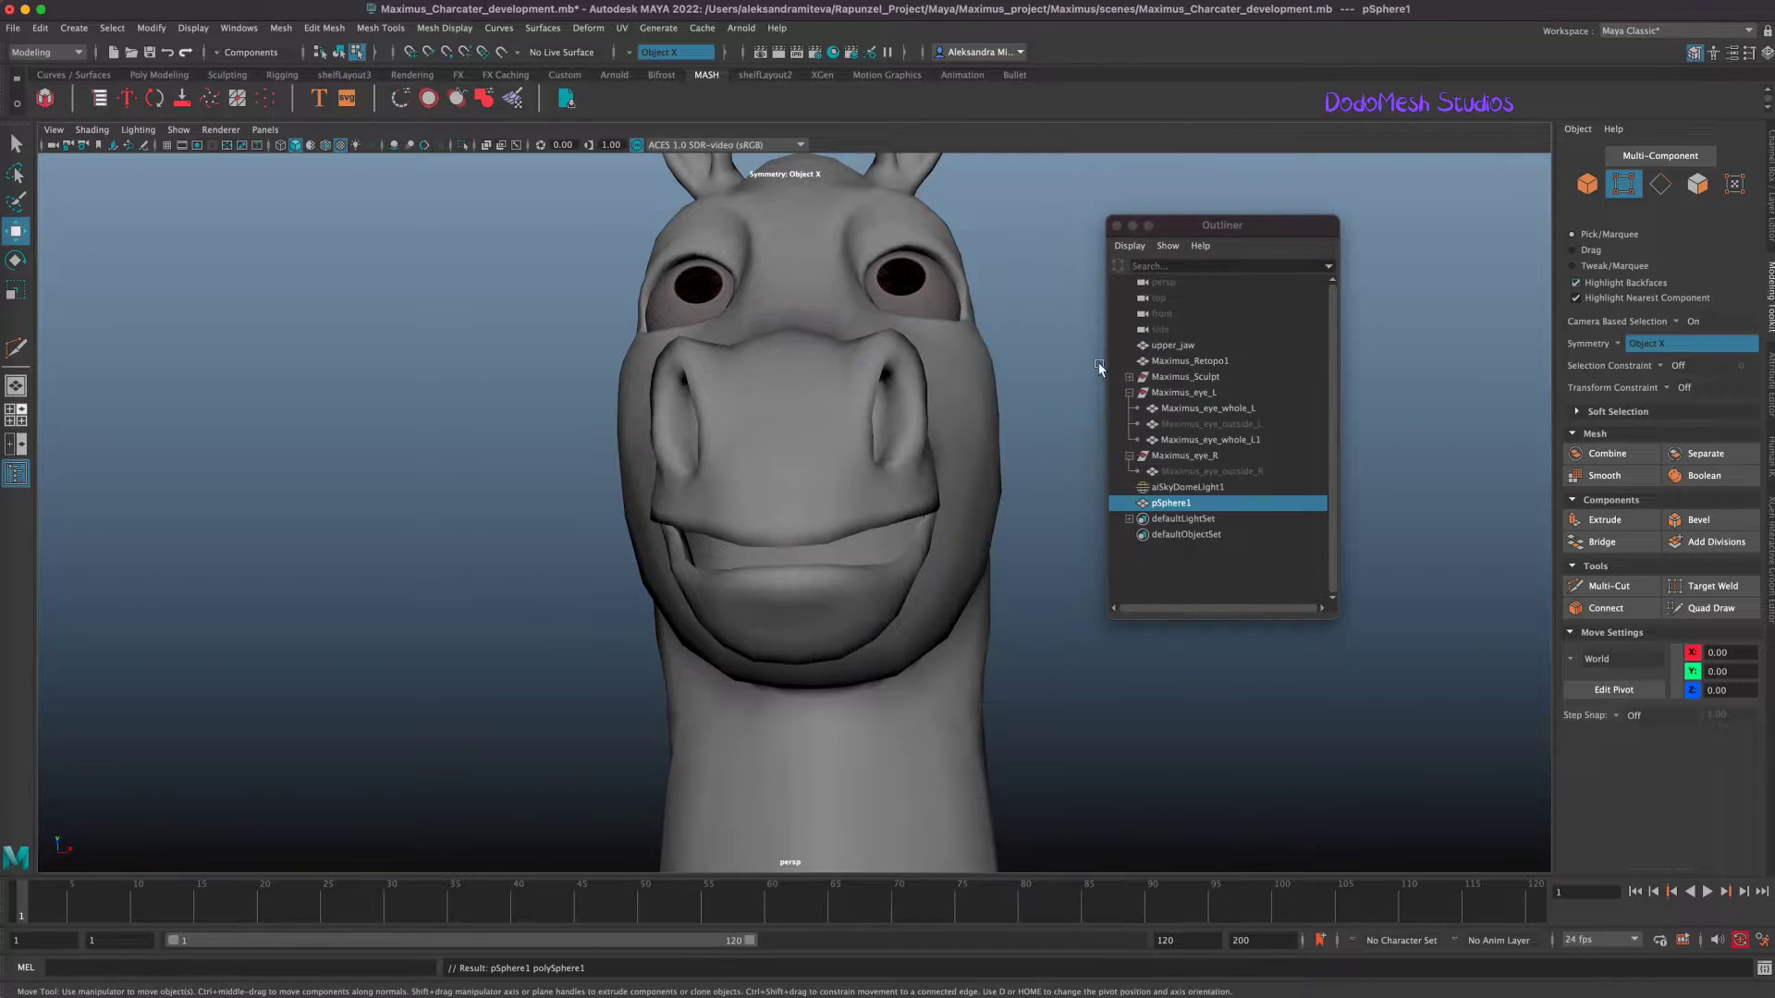
{"action": "double_click", "coordinate": [1192, 502]}
{"action": "type", "text": "tooth_master"}
{"action": "key", "text": "Return"}
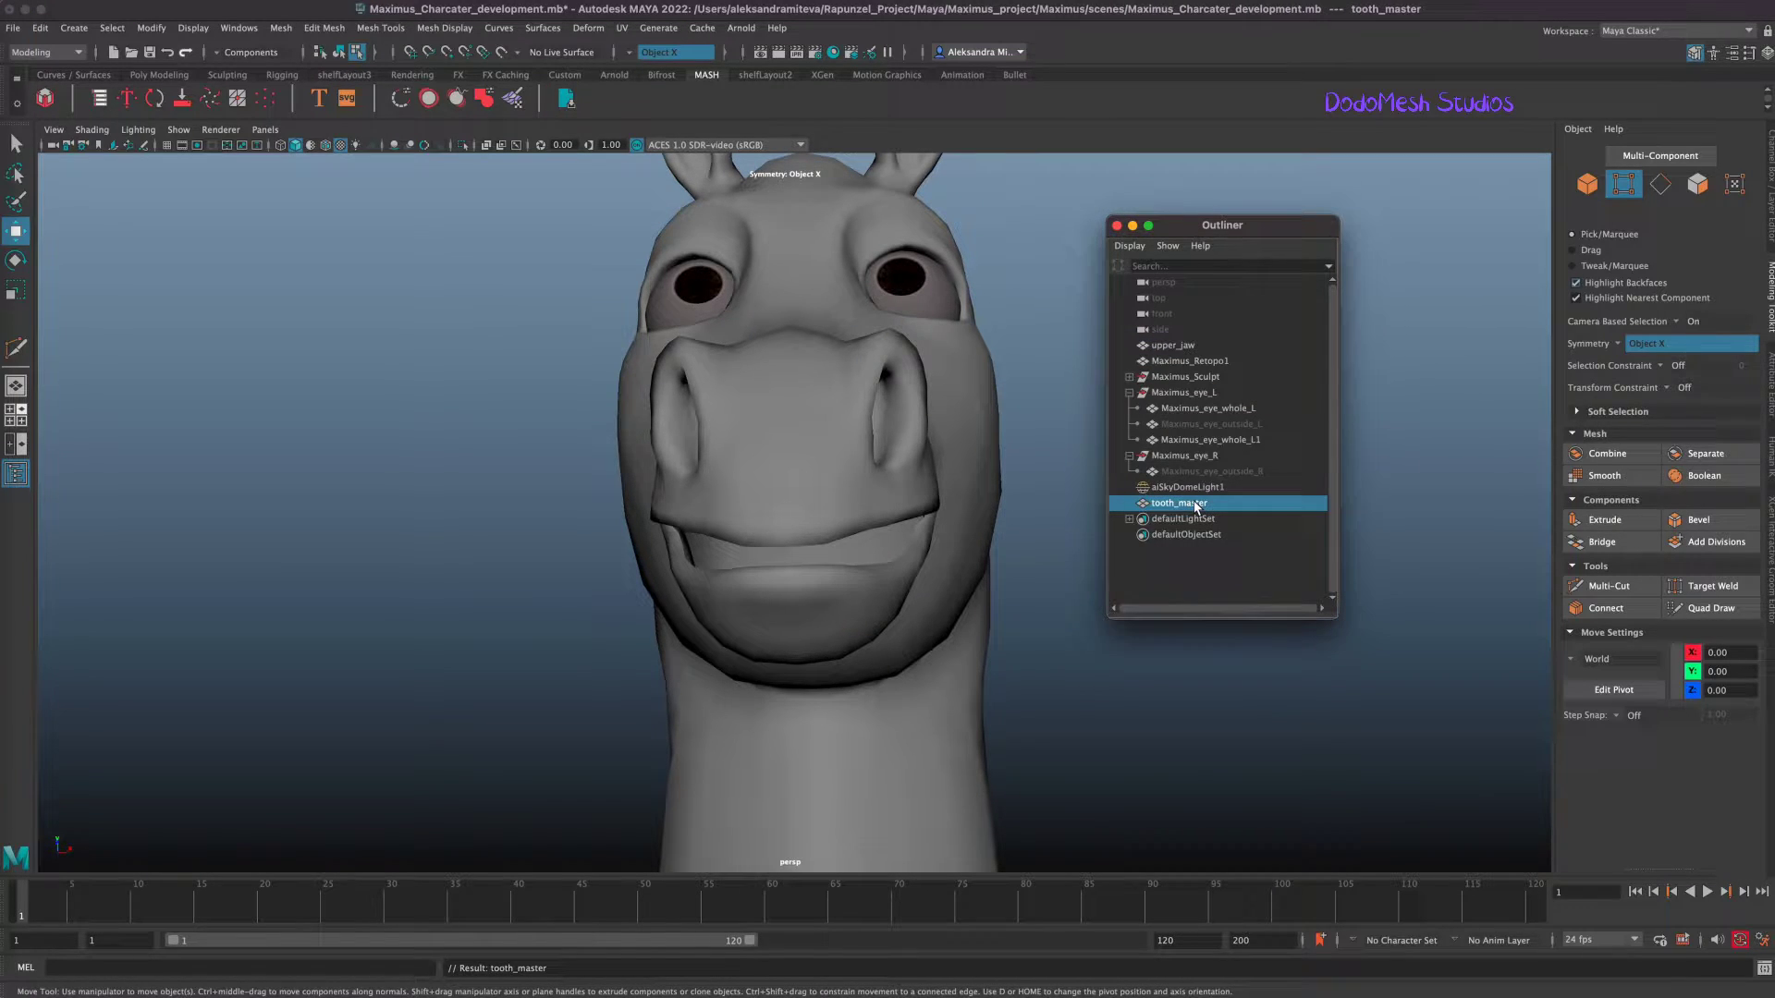
Constrain the tooth_master sphere to upper_jaw with a parent constraint from the Animation menu set, without maintaining the offset.
{"action": "left_click", "coordinate": [1200, 346]}
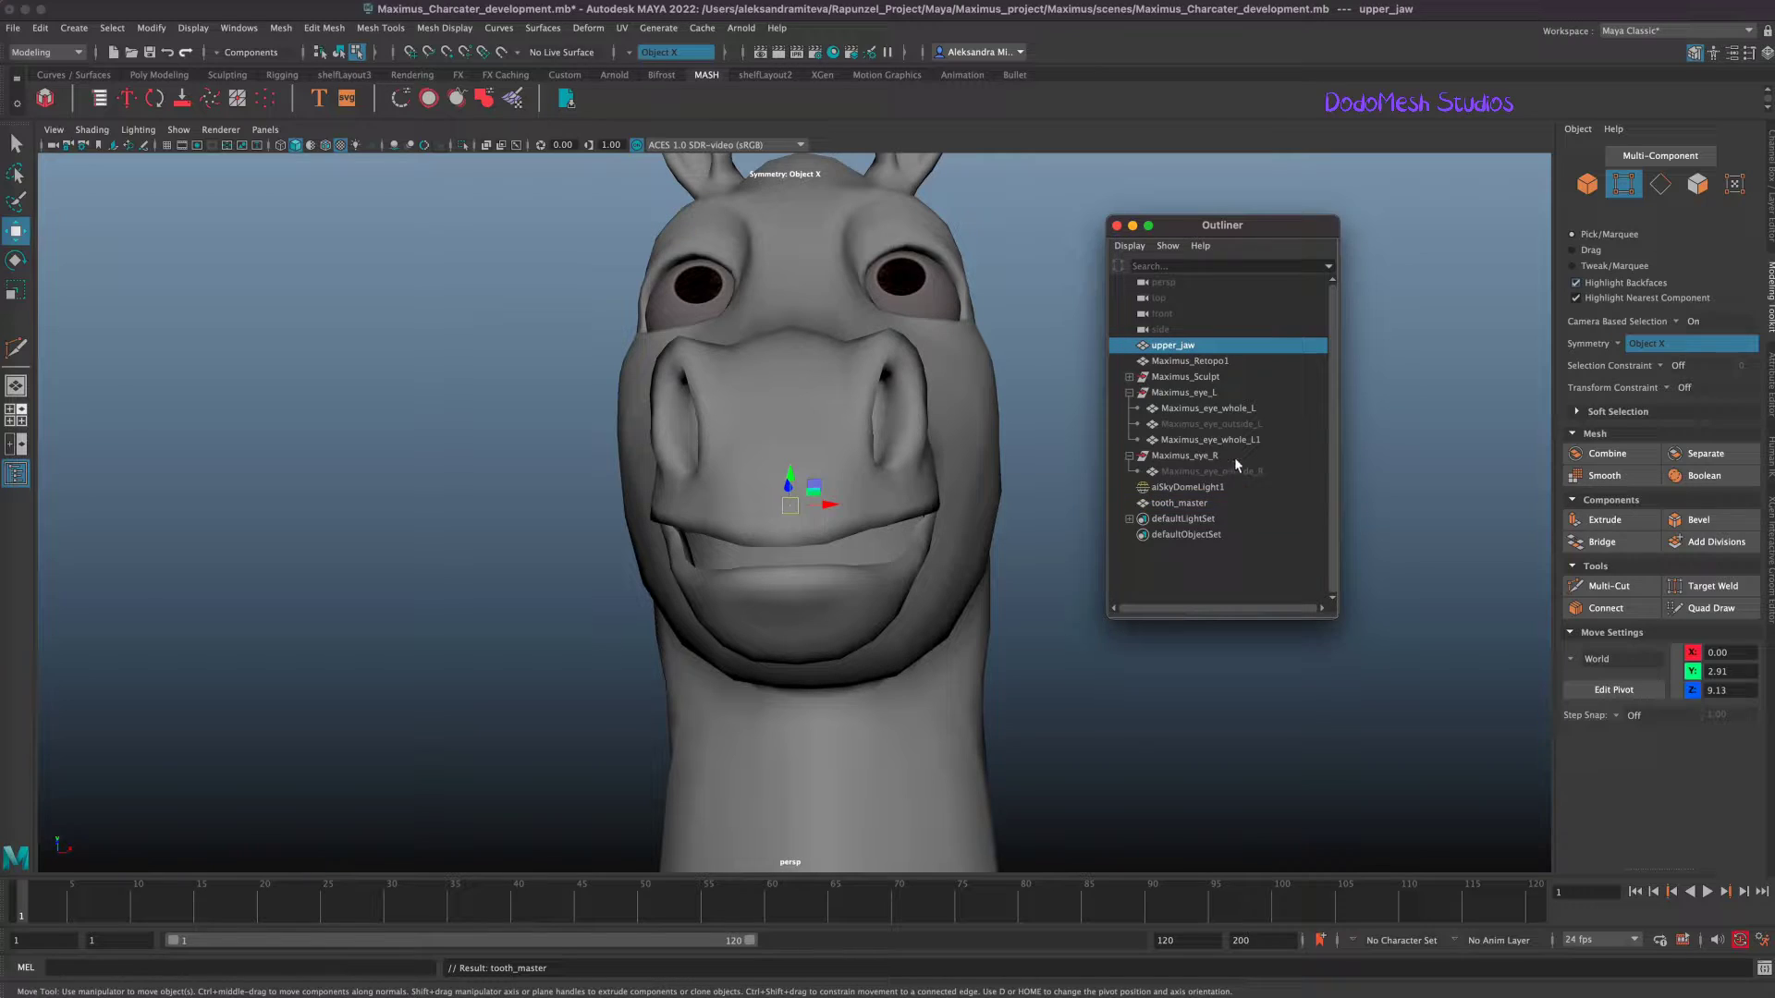
{"action": "left_click", "coordinate": [1200, 504], "text": "ctrl"}
{"action": "left_click", "coordinate": [46, 52]}
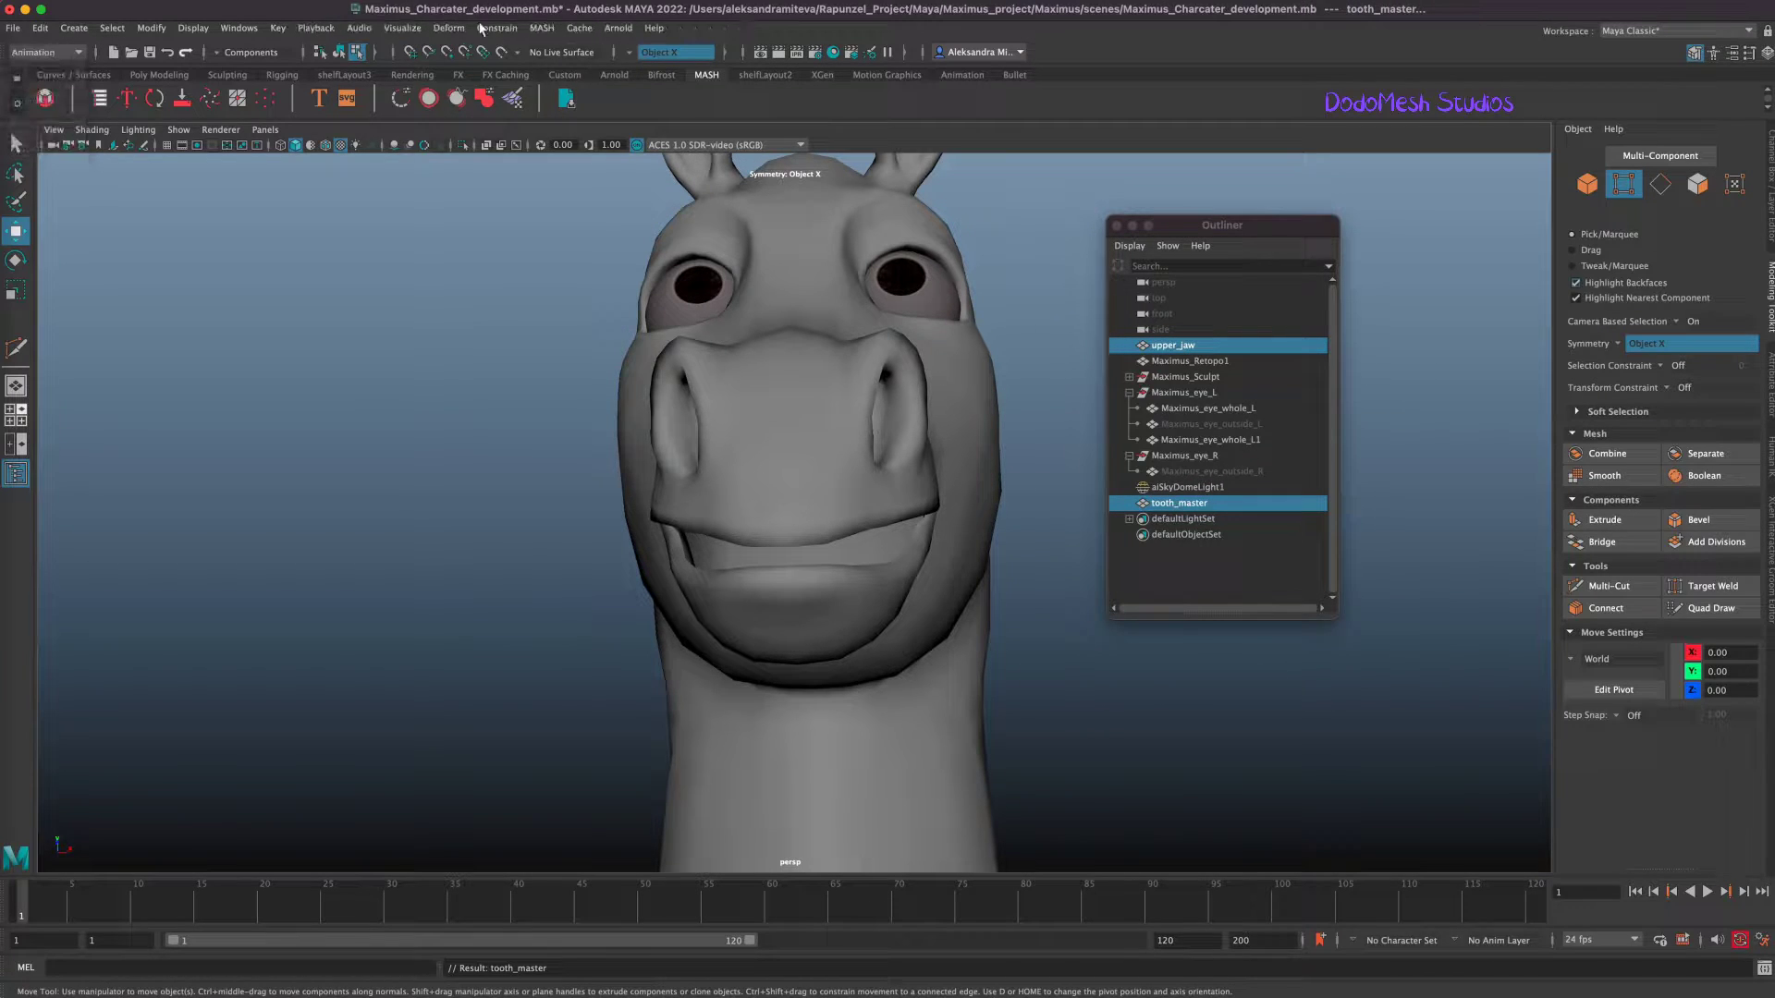
{"action": "left_click", "coordinate": [41, 86]}
{"action": "left_click", "coordinate": [497, 28]}
{"action": "left_click", "coordinate": [652, 69]}
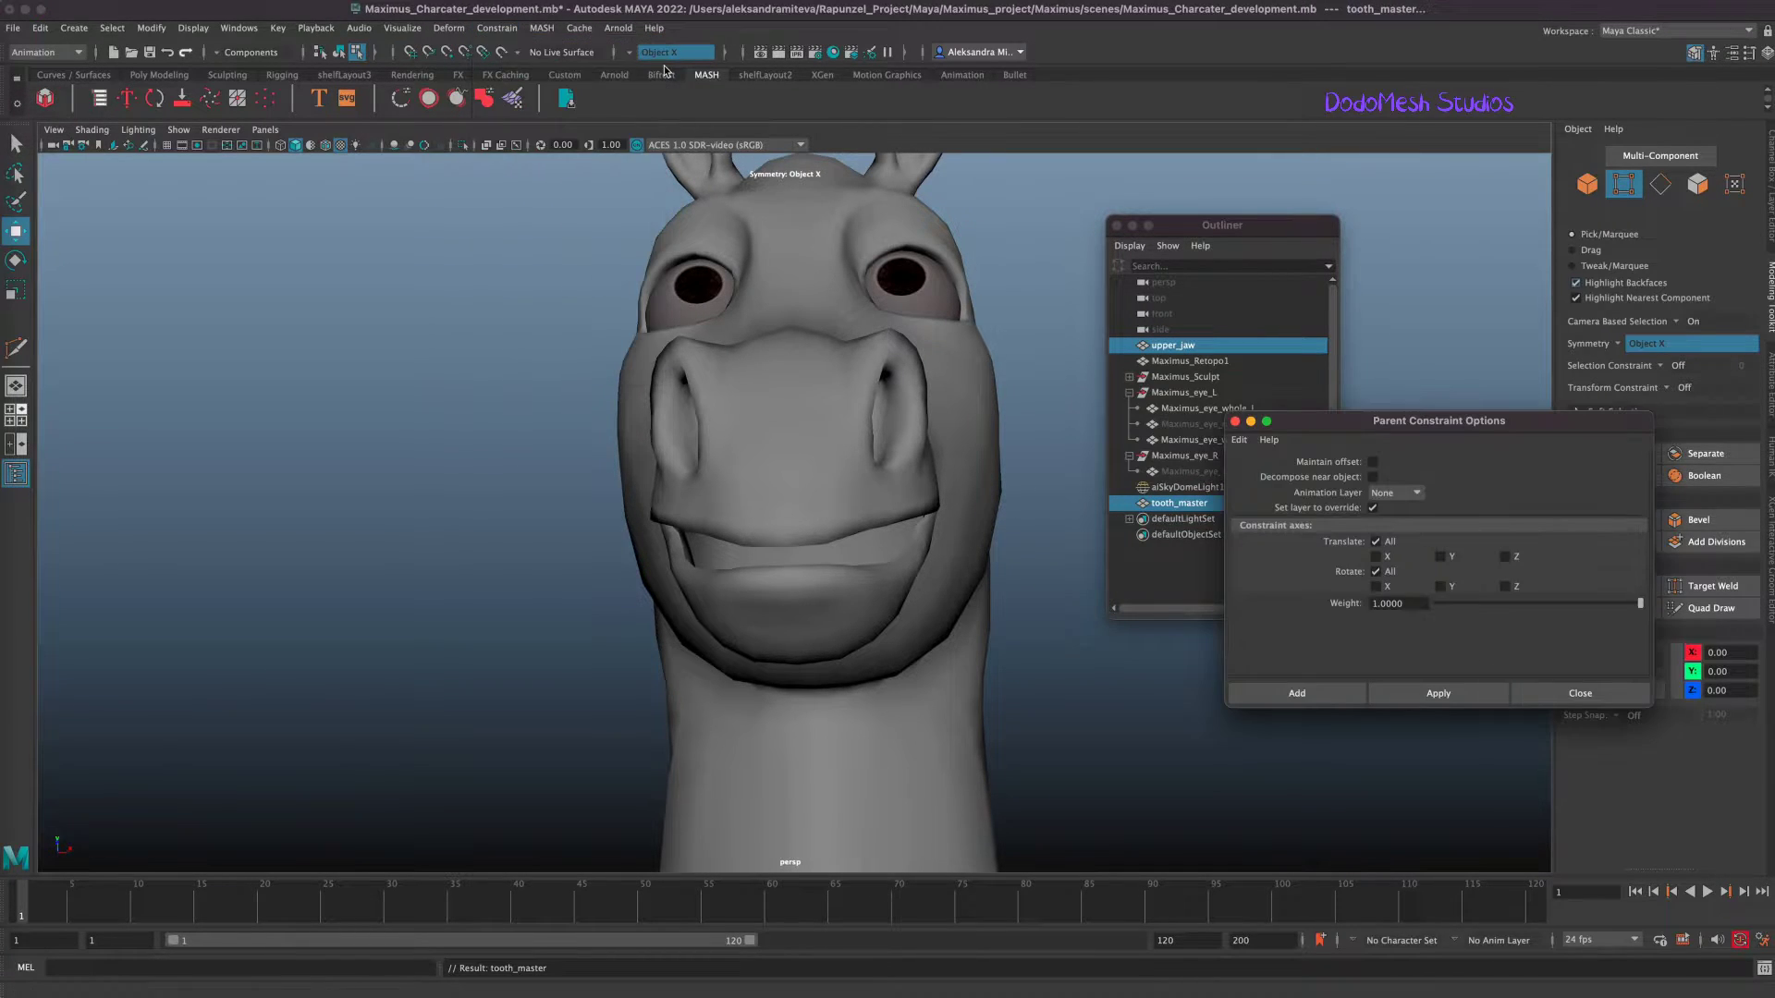
{"action": "left_click", "coordinate": [1295, 702]}
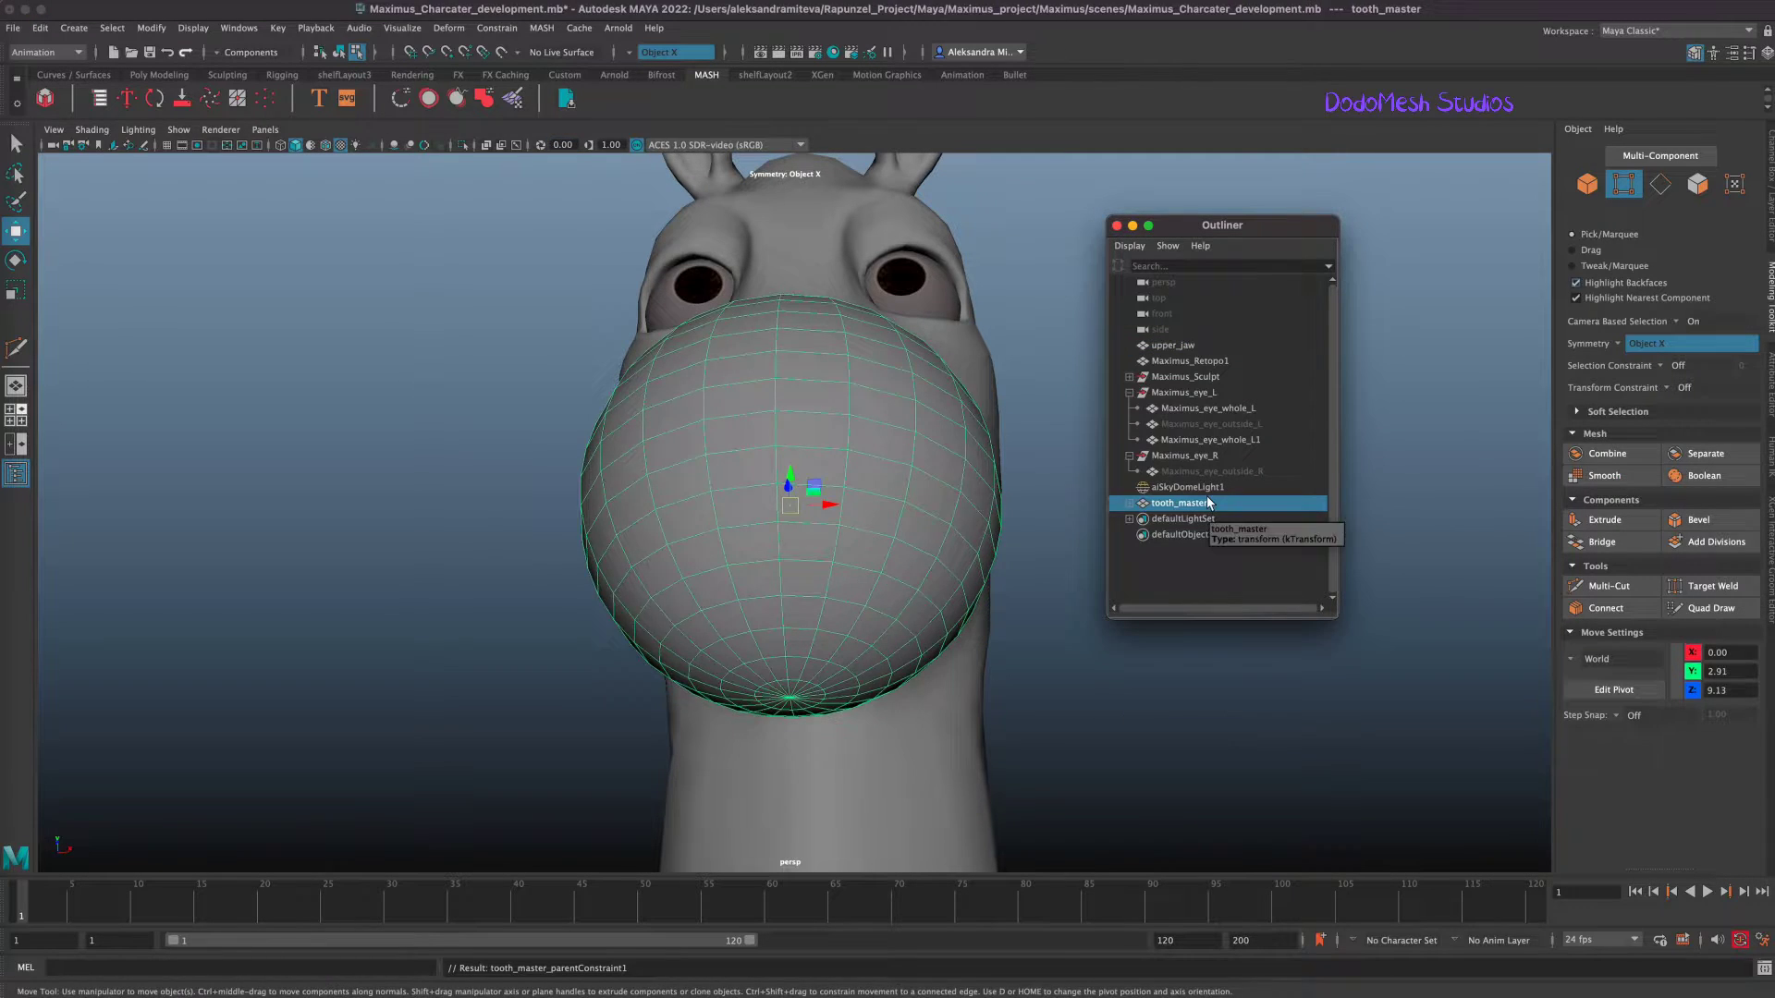
Replace the tooth_master sphere with a polygon cube and name the cube tooth_master.
{"action": "key", "text": "Delete"}
{"action": "key", "text": "space"}
{"action": "left_click", "coordinate": [748, 638]}
{"action": "mouse_move", "coordinate": [878, 287]}
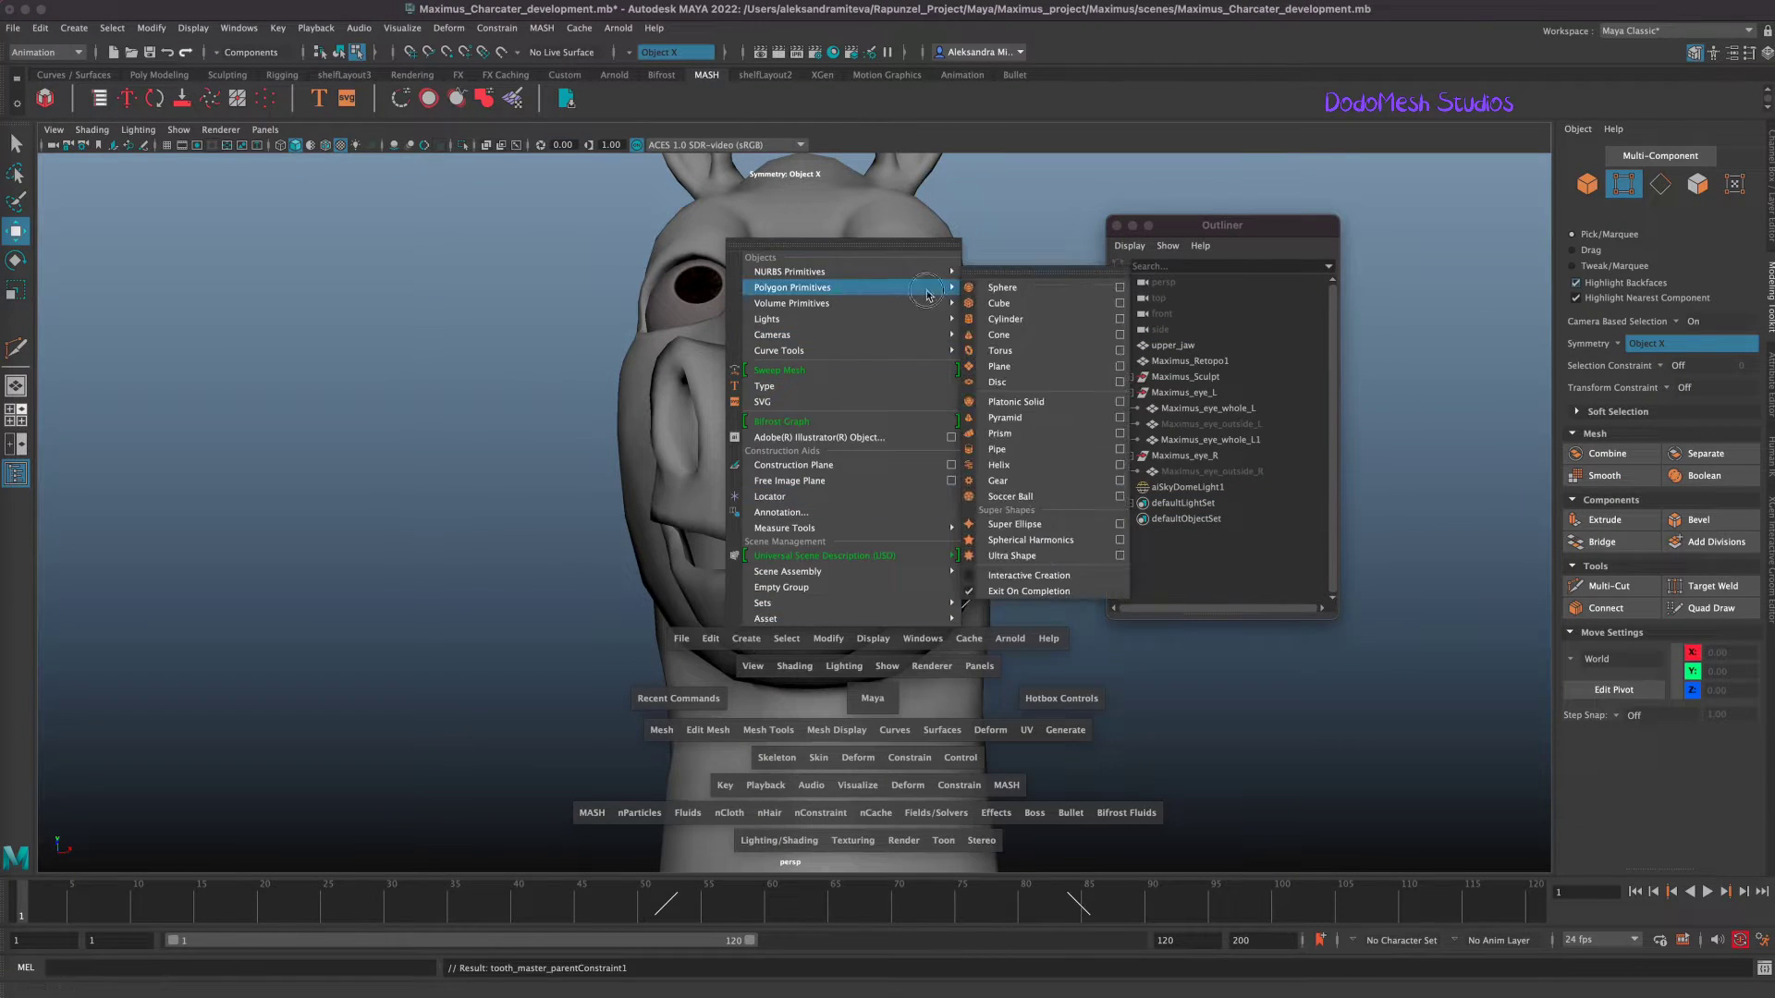
{"action": "left_click", "coordinate": [1033, 301]}
{"action": "double_click", "coordinate": [1204, 500]}
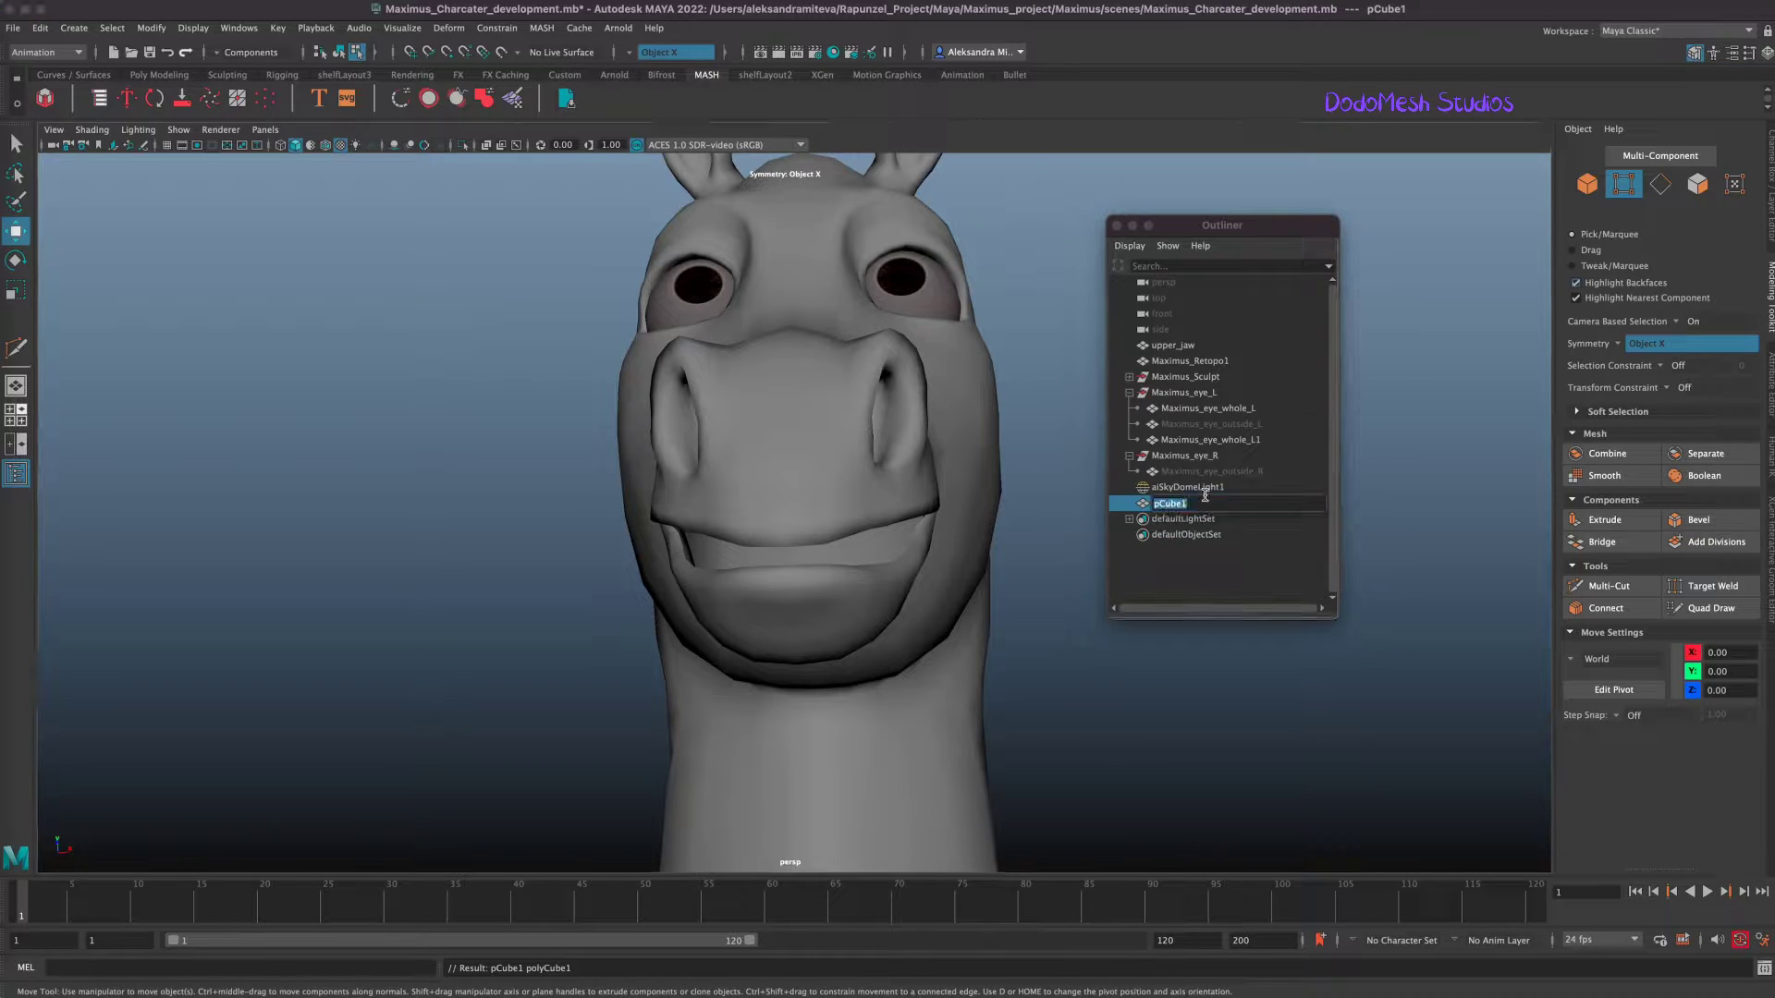
{"action": "type", "text": "tooth_master"}
{"action": "key", "text": "Return"}
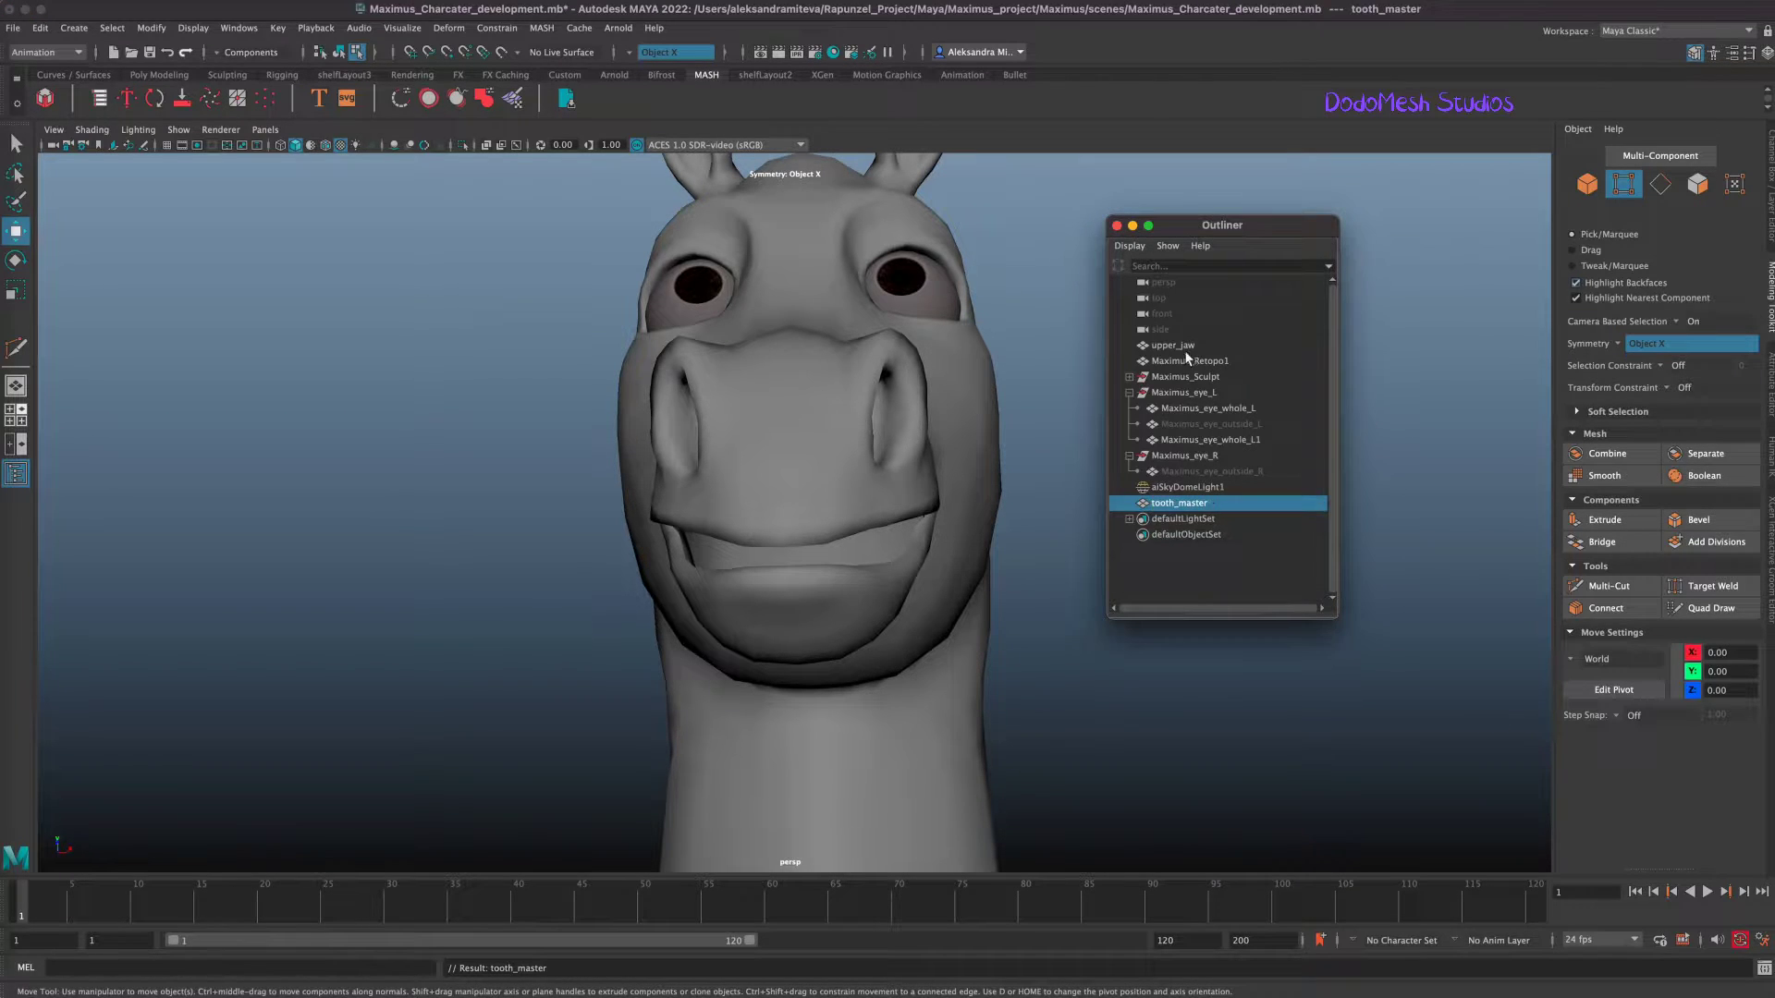
Align the tooth_master cube to upper_jaw with a parent constraint.
{"action": "left_click", "coordinate": [1172, 344]}
{"action": "left_click", "coordinate": [1195, 504], "text": "ctrl"}
{"action": "left_click", "coordinate": [496, 27]}
{"action": "left_click", "coordinate": [523, 68]}
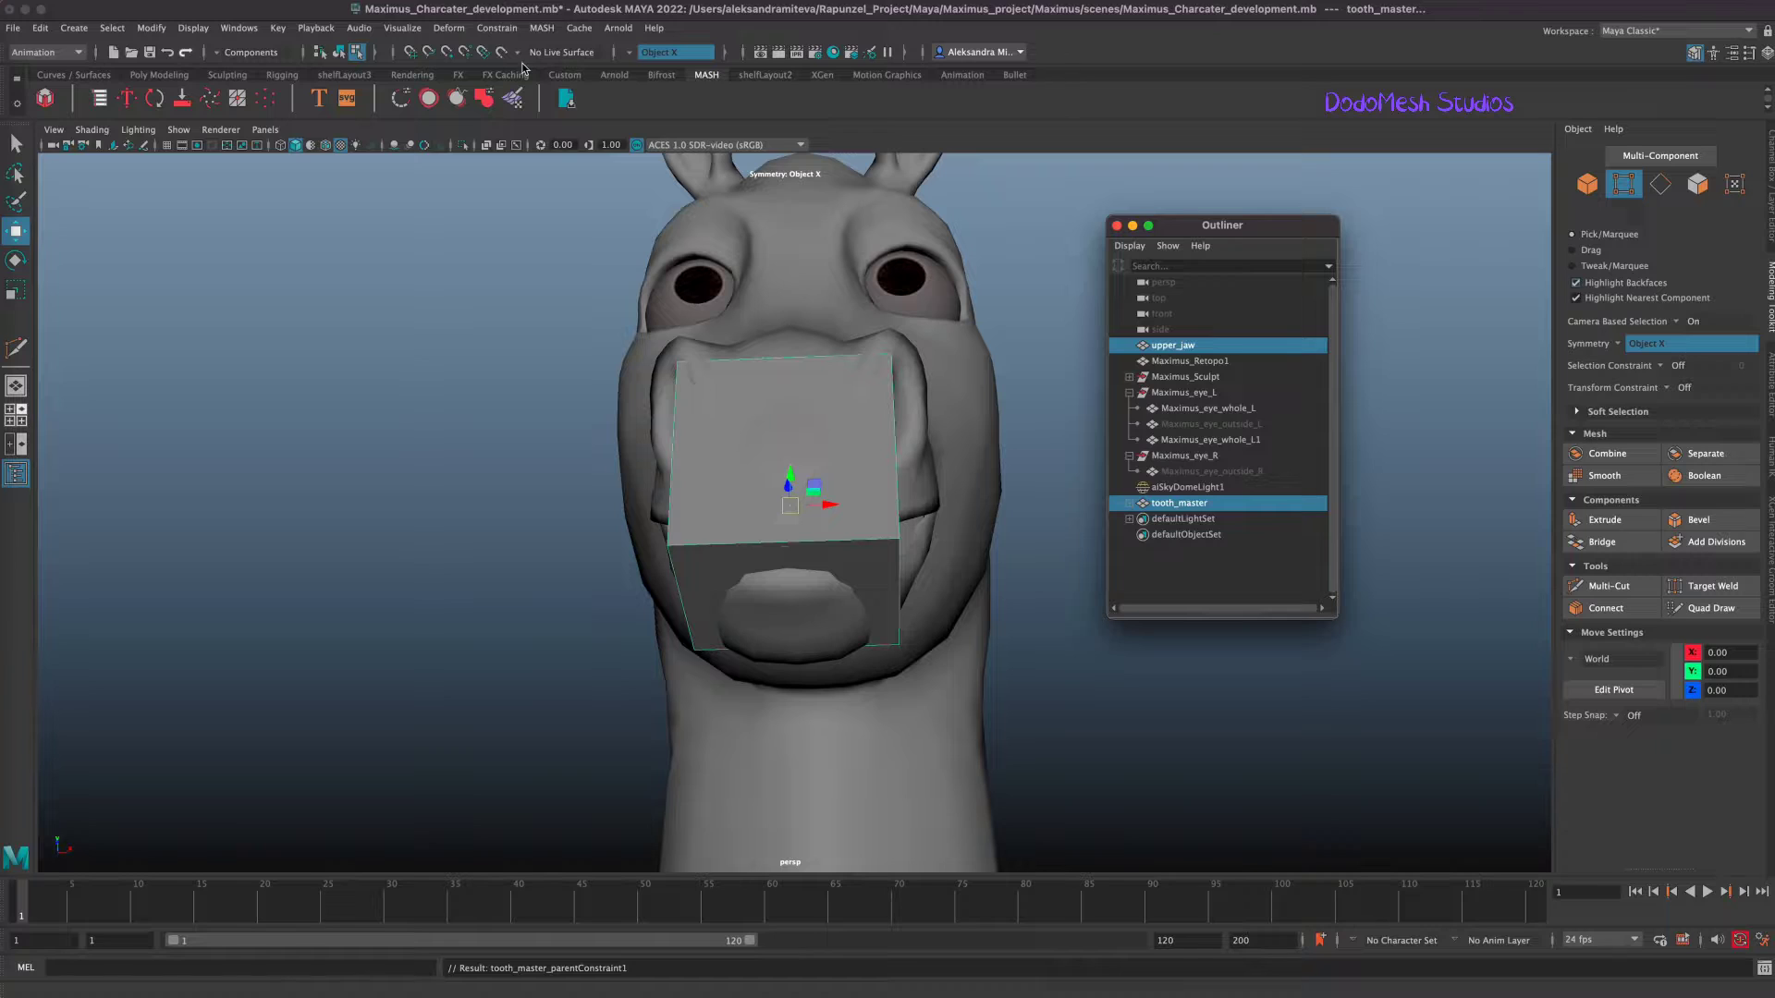
Delete the parent constraint under tooth_master, keeping the cube itself.
{"action": "left_click", "coordinate": [1128, 503]}
{"action": "left_click", "coordinate": [1179, 522], "text": "super"}
{"action": "key", "text": "Delete"}
{"action": "key", "text": "super+z"}
{"action": "left_click", "coordinate": [1129, 503]}
{"action": "left_click", "coordinate": [1183, 519]}
{"action": "key", "text": "Delete"}
Scale the tooth_master cube down uniformly to about 0.39 in object selection mode.
{"action": "left_click_drag", "start_coordinate": [1082, 714], "coordinate": [874, 591], "text": "alt"}
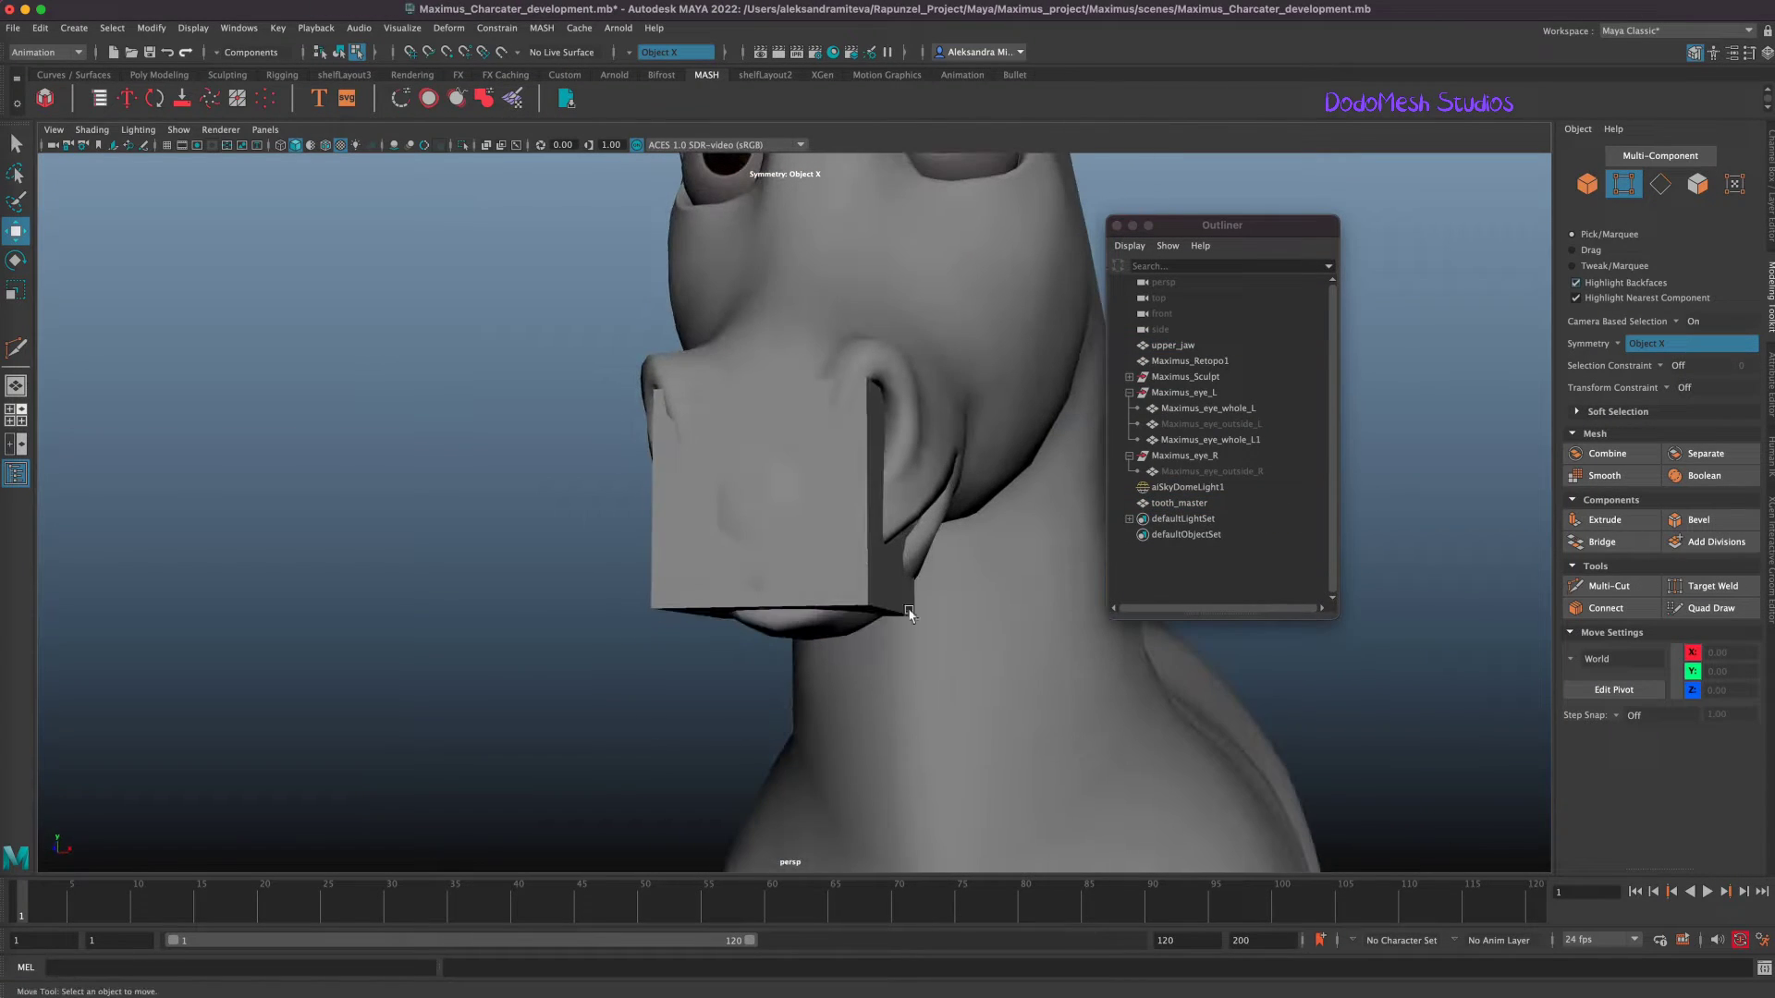
{"action": "left_click", "coordinate": [1586, 185]}
{"action": "right_click_drag", "start_coordinate": [1110, 689], "coordinate": [942, 568], "text": "alt"}
{"action": "key", "text": "r"}
{"action": "left_click_drag", "start_coordinate": [792, 509], "coordinate": [718, 526]}
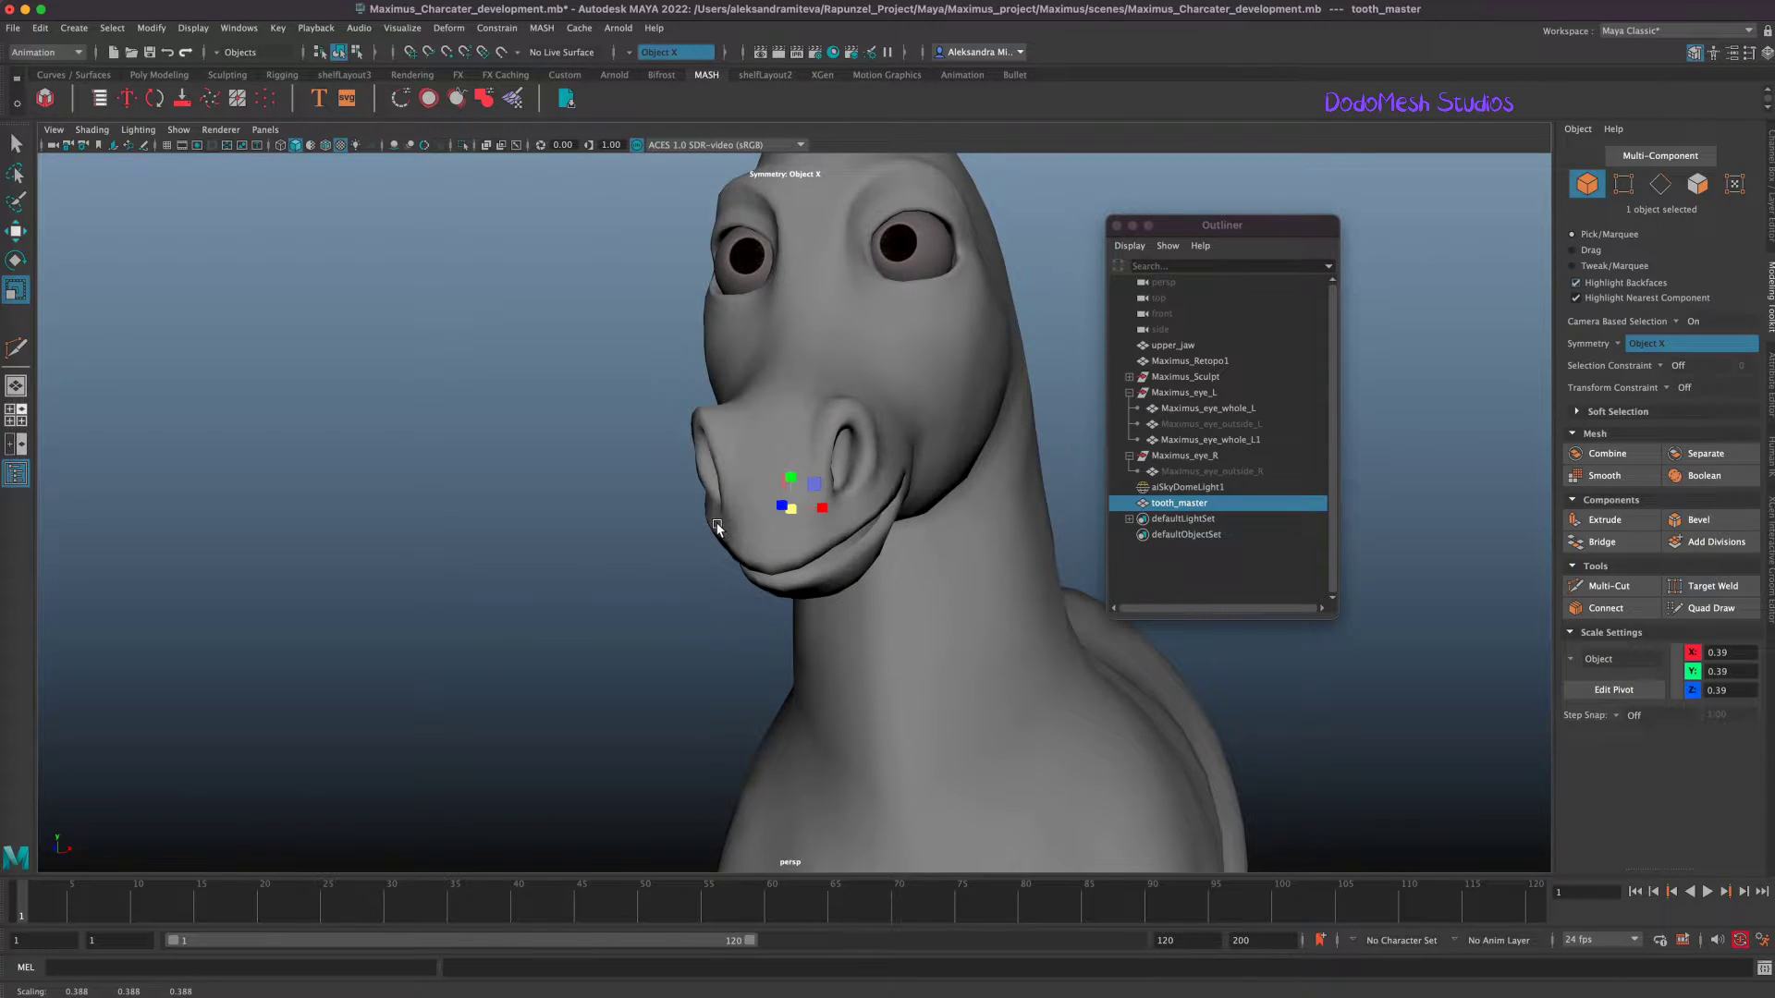
Hide the Maximus_Retopo1 head mesh in shaded display and select the tooth_master cube.
{"action": "key", "text": "4"}
{"action": "left_click_drag", "start_coordinate": [1048, 568], "coordinate": [1006, 586], "text": "alt"}
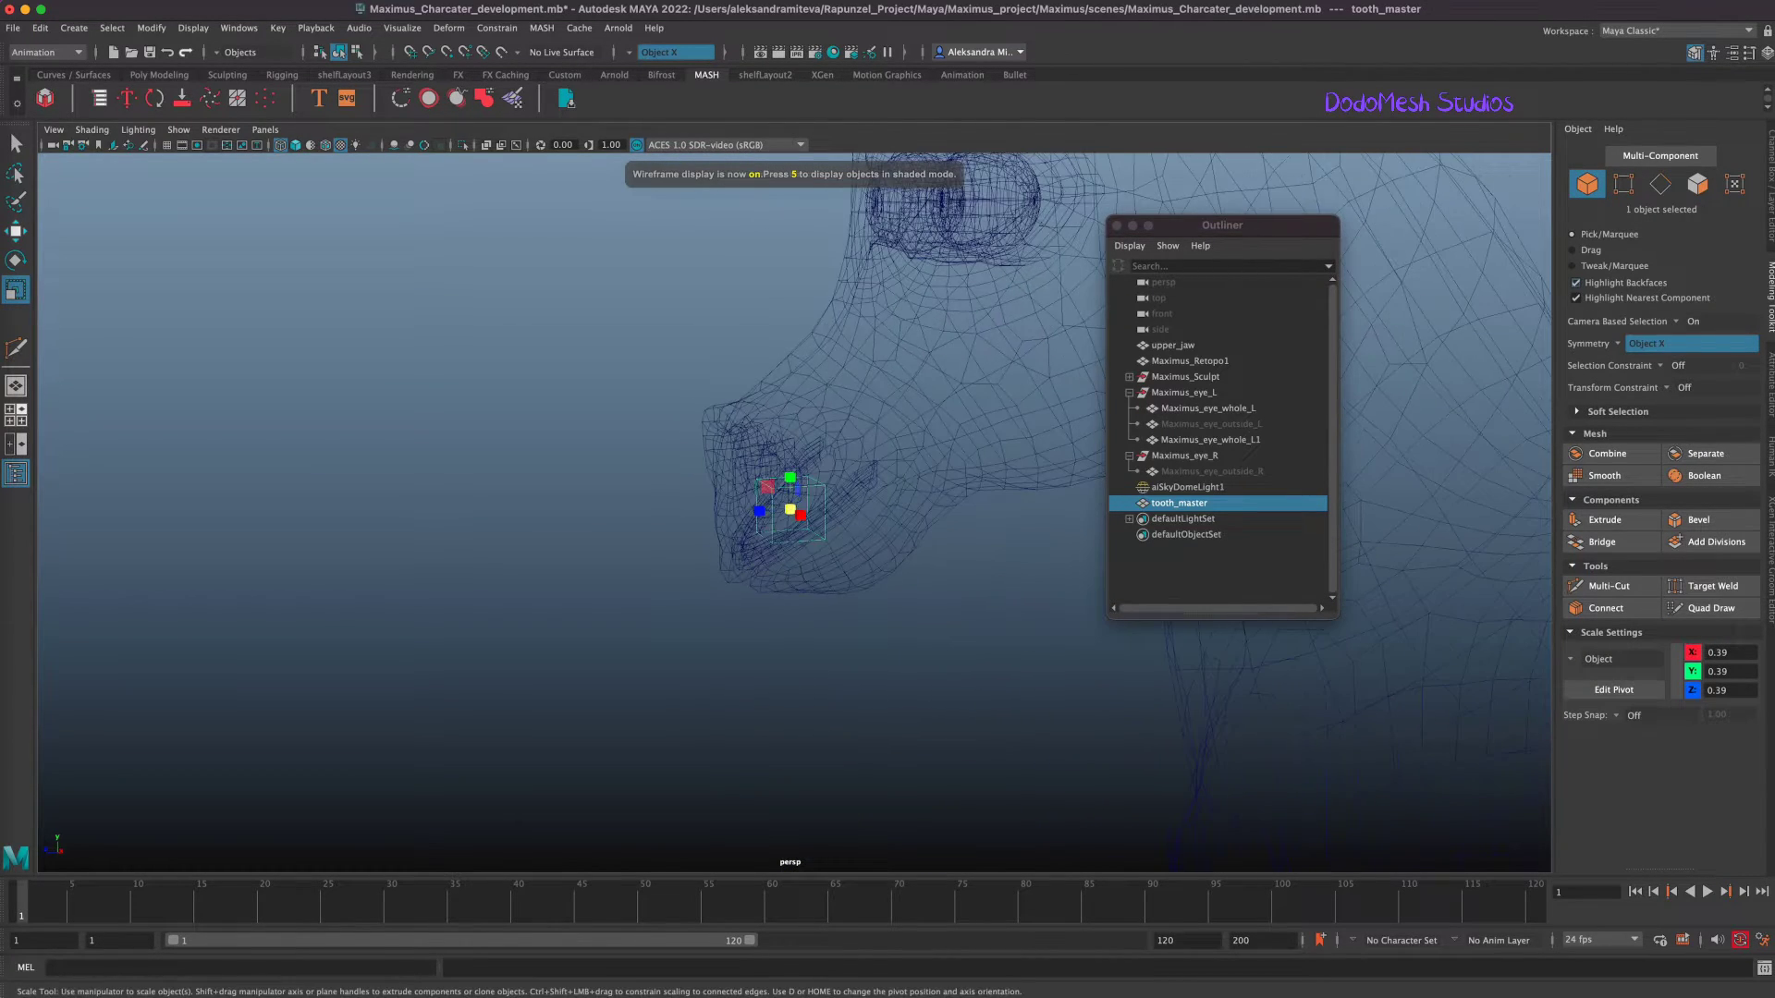
{"action": "key", "text": "5"}
{"action": "left_click", "coordinate": [1201, 362]}
{"action": "key", "text": "h"}
{"action": "left_click", "coordinate": [782, 495]}
Move the tooth_master cube down to about Y 2.66 at the front of the upper jaw.
{"action": "left_click_drag", "start_coordinate": [848, 669], "coordinate": [1011, 692], "text": "alt"}
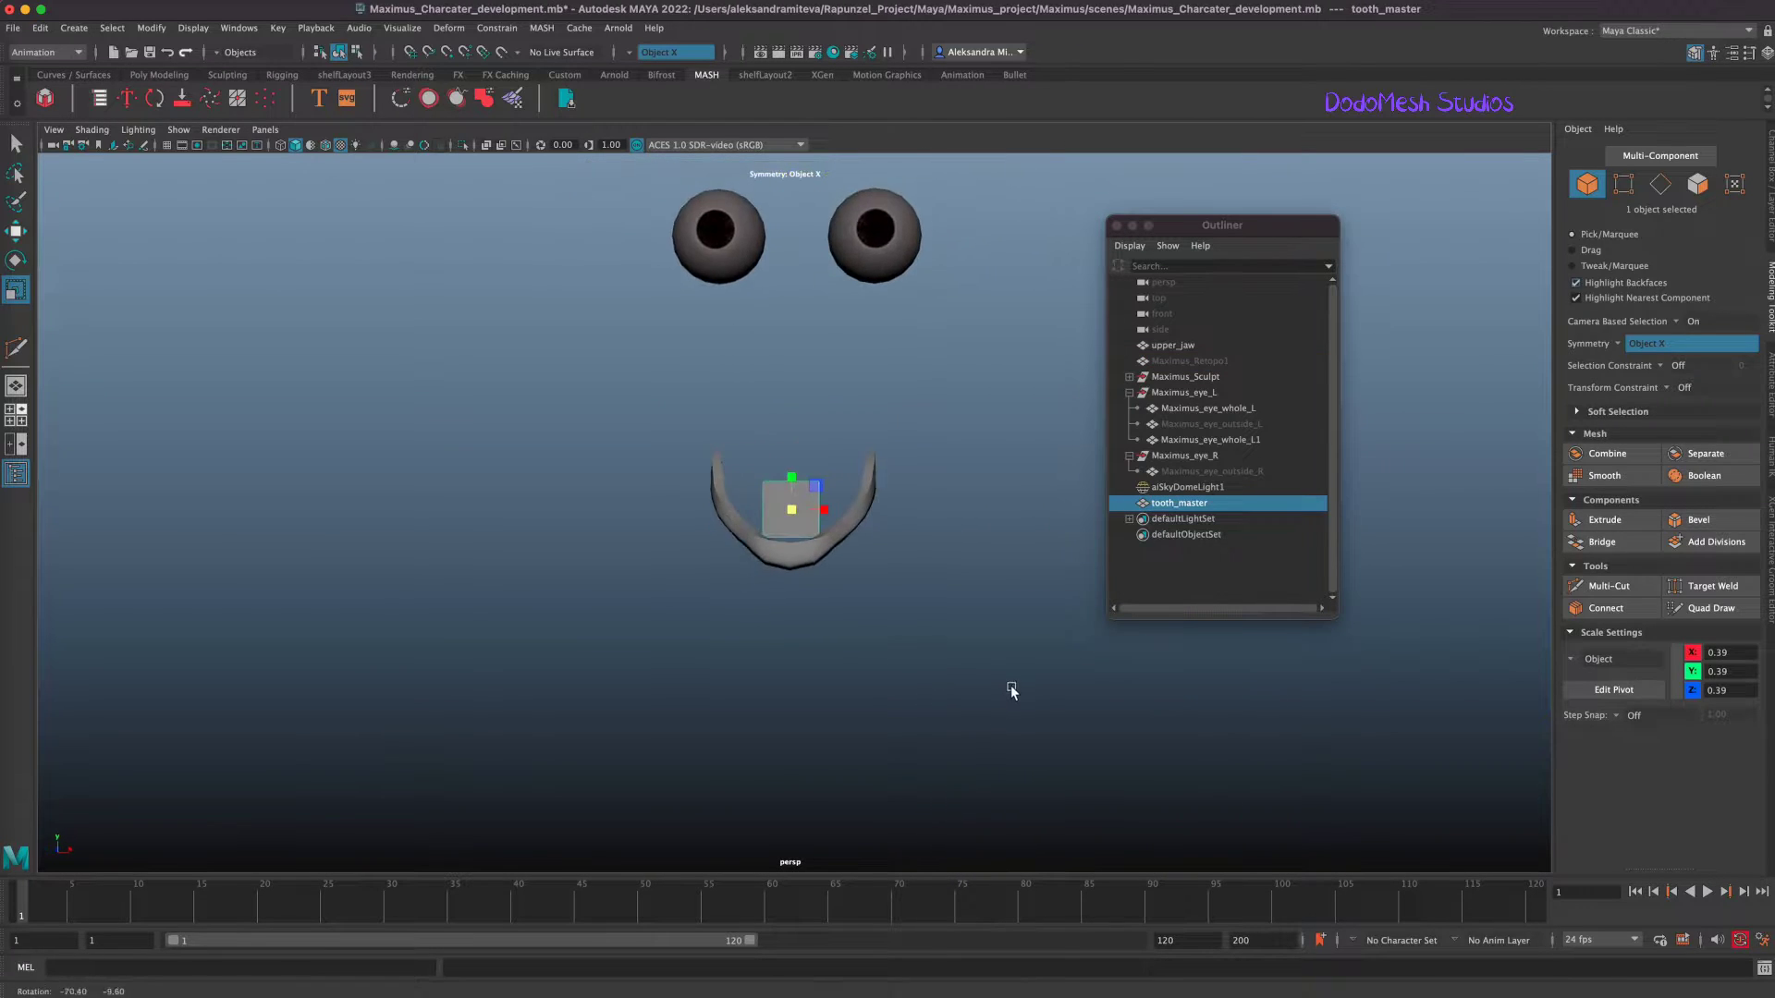
{"action": "middle_click_drag", "start_coordinate": [1024, 717], "coordinate": [1019, 626], "text": "alt"}
{"action": "right_click_drag", "start_coordinate": [1068, 658], "coordinate": [1183, 670], "text": "alt"}
{"action": "key", "text": "w"}
{"action": "left_click_drag", "start_coordinate": [788, 333], "coordinate": [791, 390]}
Turn on Wireframe on Shaded display and frame the tooth cube and upper jaw up close.
{"action": "left_click", "coordinate": [92, 130]}
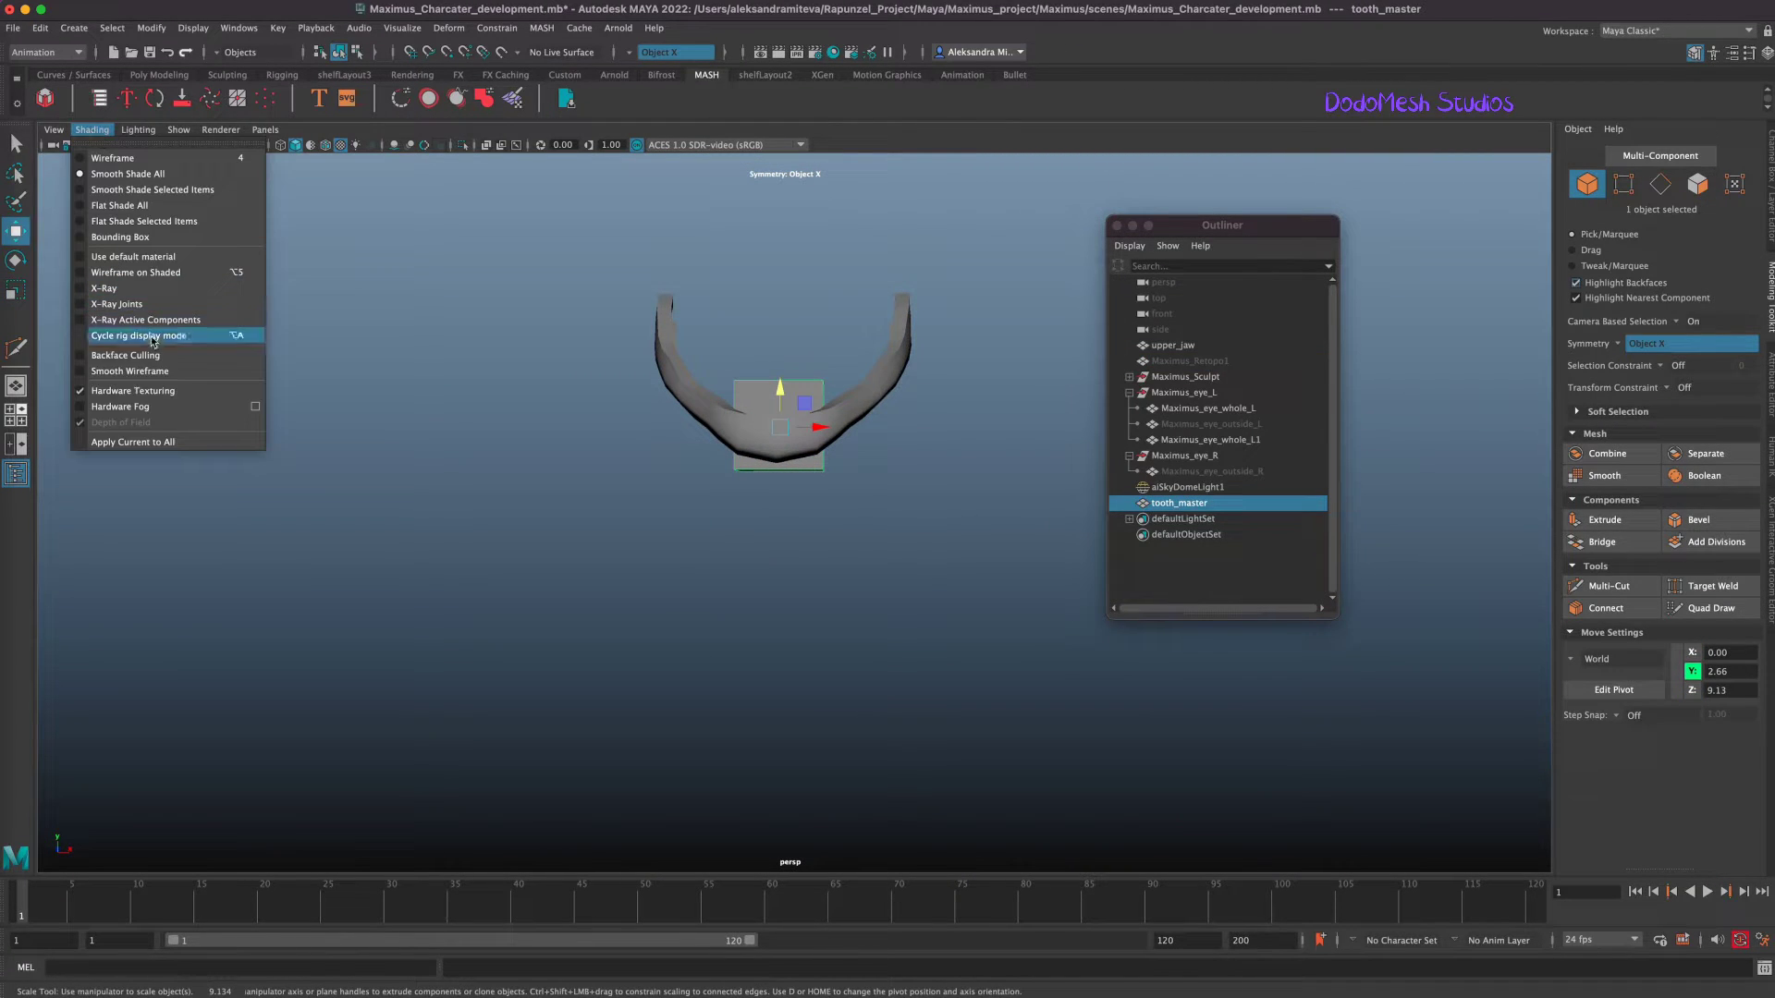
{"action": "left_click", "coordinate": [138, 272]}
{"action": "scroll", "coordinate": [1003, 622], "scroll_direction": "up", "scroll_amount": 2}
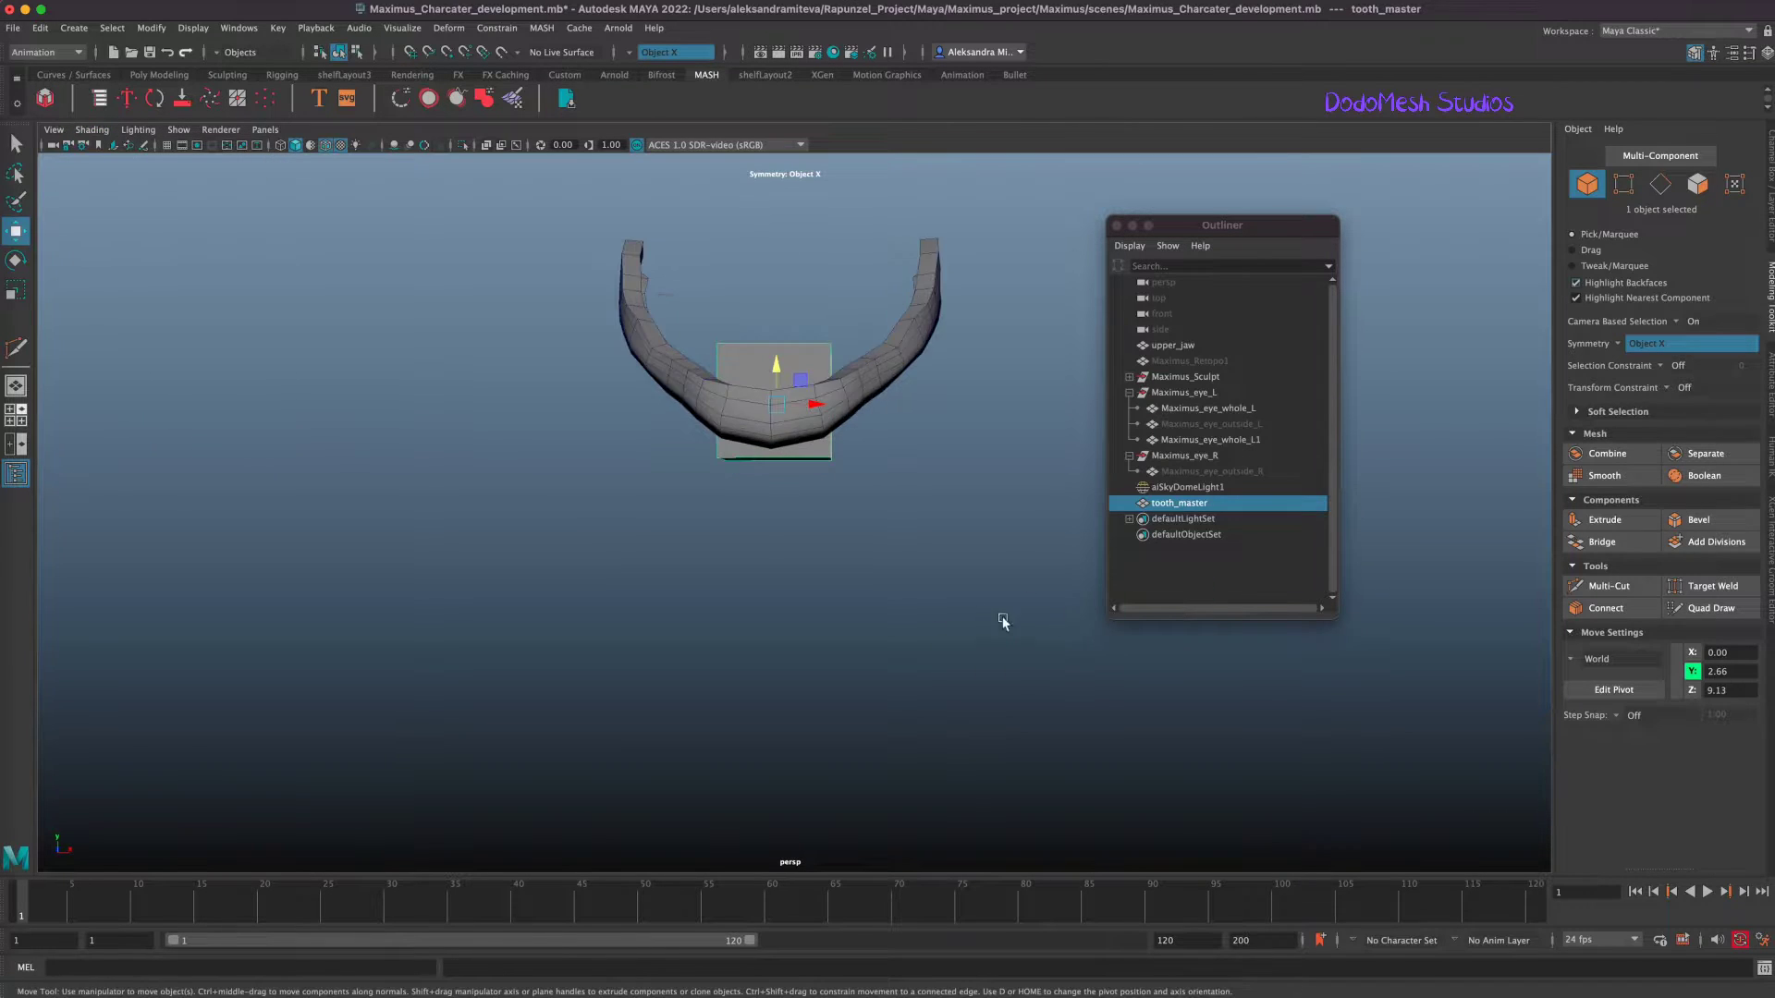
{"action": "scroll", "coordinate": [1003, 621], "scroll_direction": "up", "scroll_amount": 6}
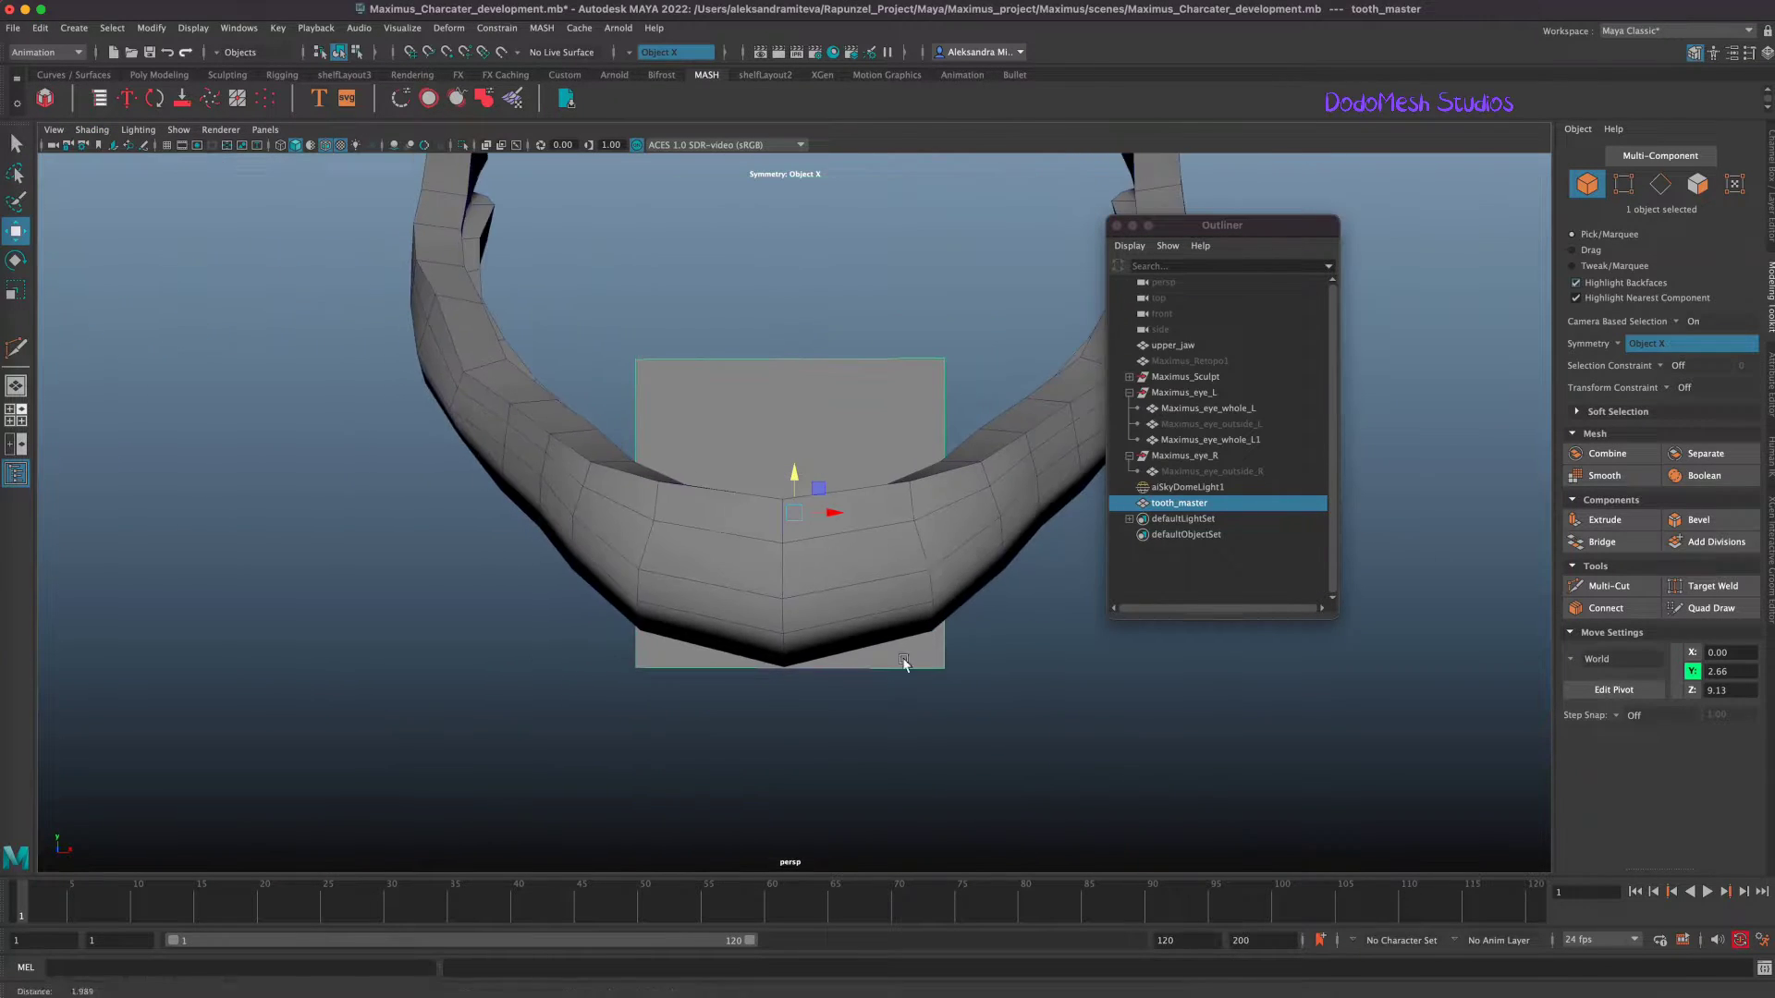
Narrow the tooth_master cube and move it beside the jaw's centre line to about X 0.09, Y 2.47, Z 9.46.
{"action": "key", "text": "r"}
{"action": "left_click_drag", "start_coordinate": [792, 516], "coordinate": [892, 653]}
{"action": "key", "text": "w"}
{"action": "scroll", "coordinate": [958, 676], "scroll_direction": "down", "scroll_amount": 1}
{"action": "left_click_drag", "start_coordinate": [1077, 753], "coordinate": [529, 712], "text": "alt"}
{"action": "left_click_drag", "start_coordinate": [568, 795], "coordinate": [1042, 739], "text": "alt"}
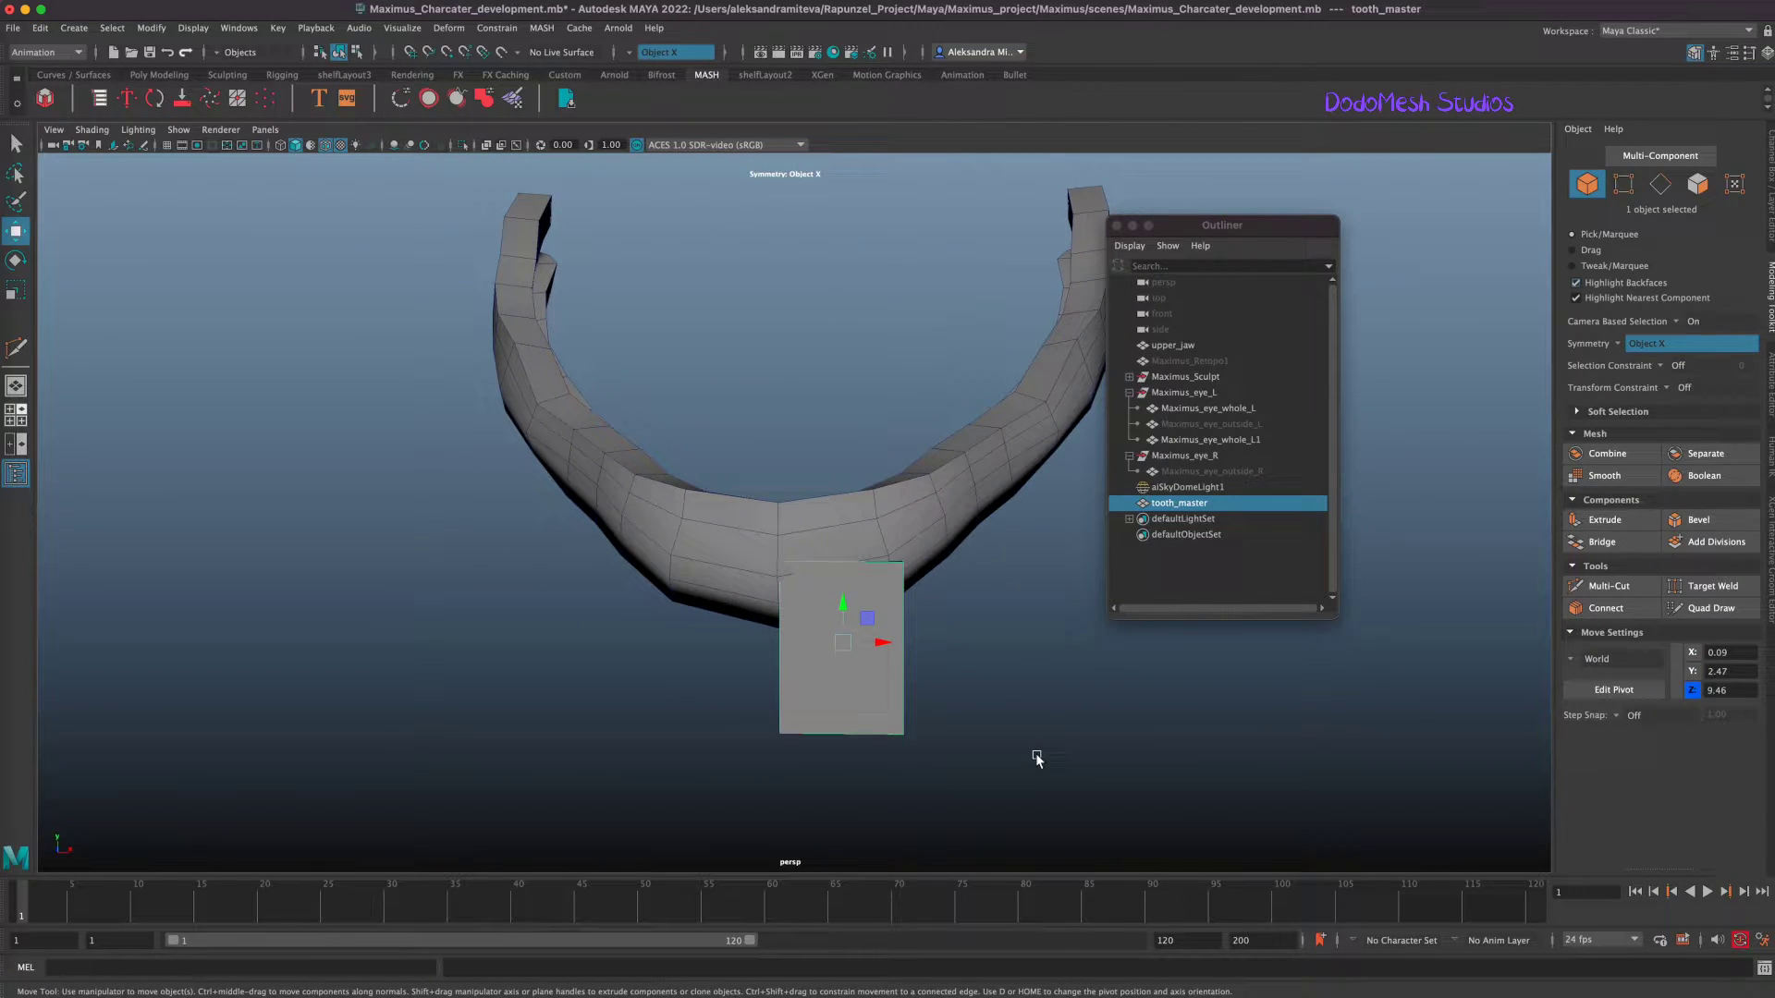
Scale the tooth_master block down to about 0.16 in X and 0.25 in Y.
{"action": "key", "text": "r"}
{"action": "left_click_drag", "start_coordinate": [843, 614], "coordinate": [916, 709]}
{"action": "key", "text": "w"}
{"action": "key", "text": "r"}
{"action": "left_click", "coordinate": [574, 633]}
{"action": "left_click_drag", "start_coordinate": [573, 633], "coordinate": [888, 689]}
{"action": "key", "text": "w"}
{"action": "key", "text": "r"}
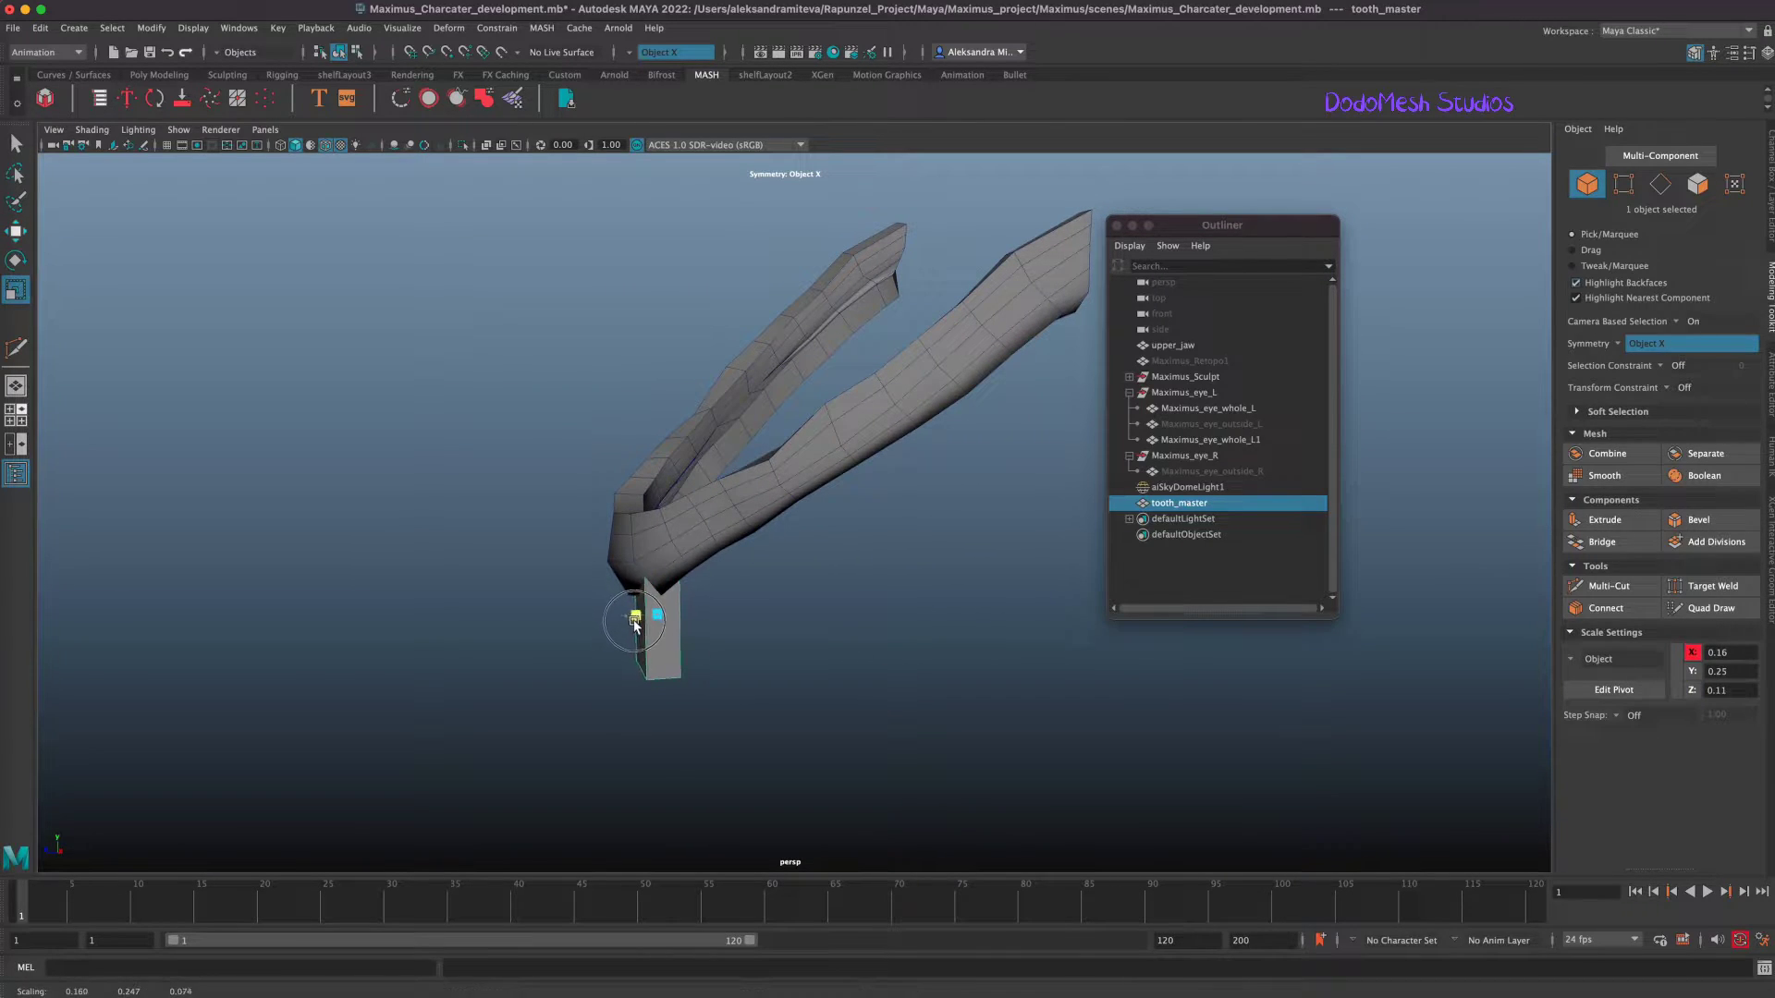
Thin the tooth_master block to about 0.04 in Z and narrow it to about 0.15 in X.
{"action": "key", "text": "w"}
{"action": "left_click_drag", "start_coordinate": [614, 614], "coordinate": [916, 714], "text": "alt"}
{"action": "key", "text": "r"}
{"action": "left_click_drag", "start_coordinate": [621, 608], "coordinate": [627, 608]}
{"action": "left_click_drag", "start_coordinate": [626, 611], "coordinate": [924, 685], "text": "alt"}
{"action": "scroll", "coordinate": [1063, 634], "scroll_direction": "up", "scroll_amount": 2}
{"action": "right_click_drag", "start_coordinate": [1064, 634], "coordinate": [1014, 657], "text": "alt"}
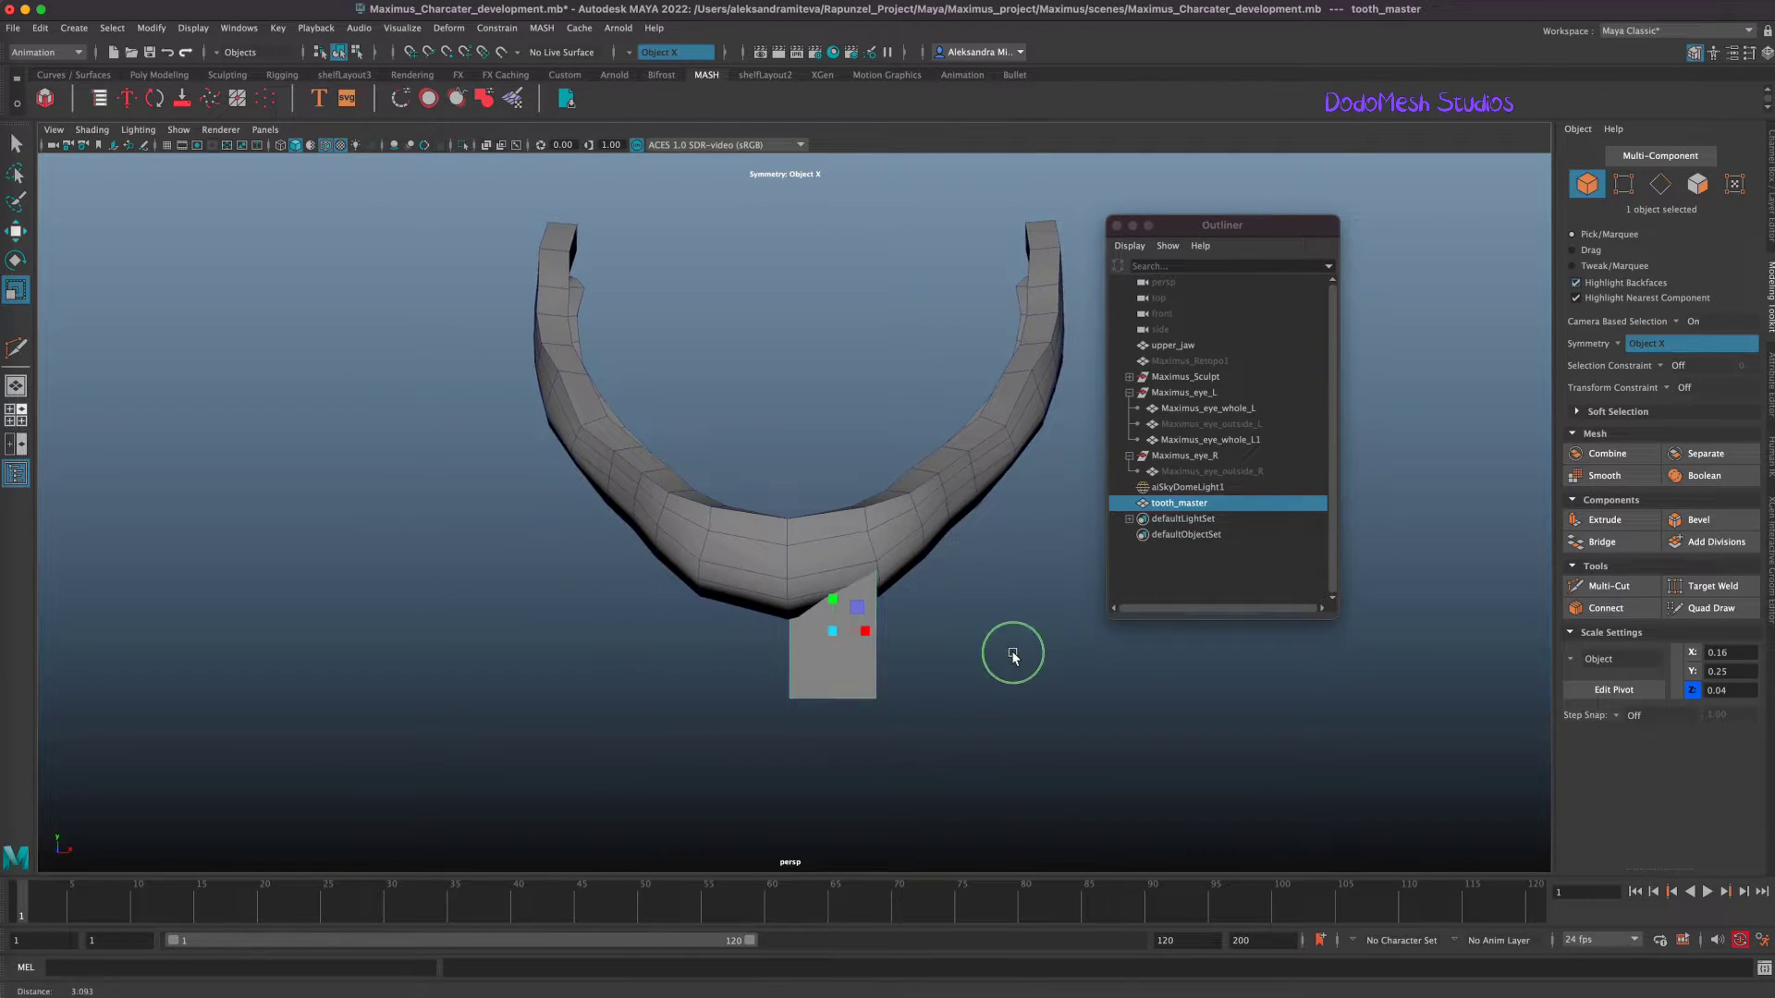
{"action": "left_click_drag", "start_coordinate": [860, 631], "coordinate": [869, 616]}
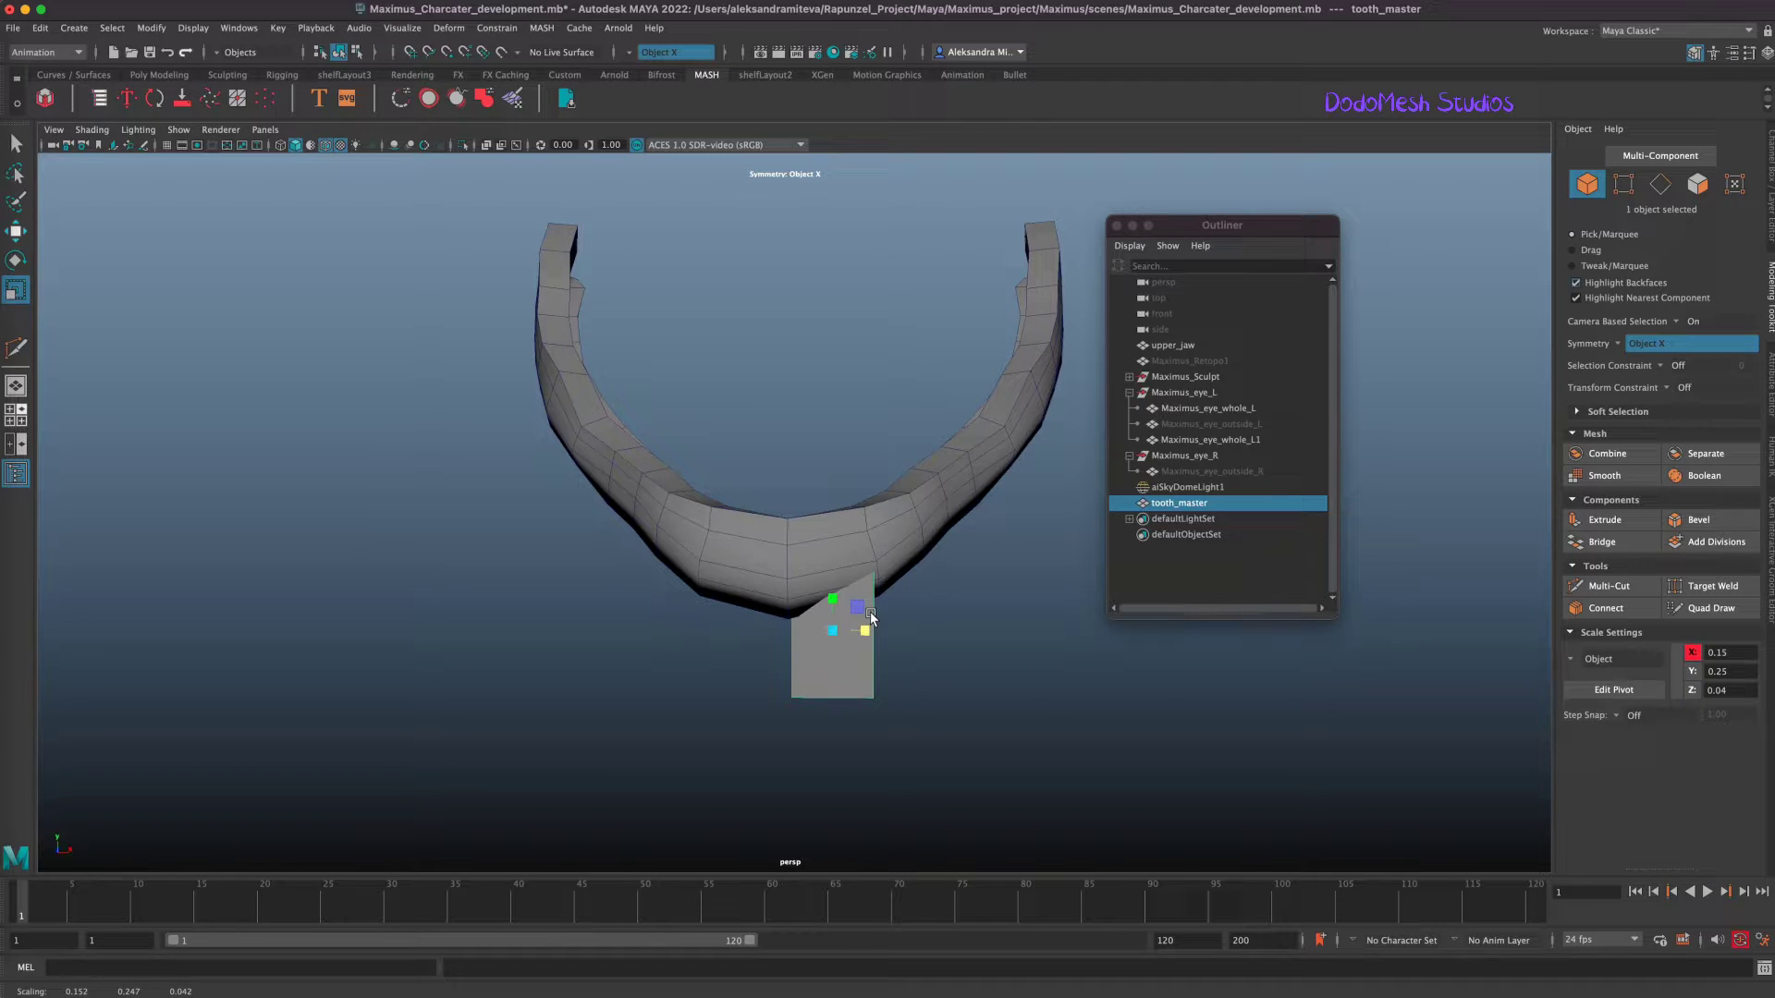
{"action": "mouse_move", "coordinate": [957, 733]}
{"action": "left_mouse_down", "text": "alt"}
{"action": "mouse_move", "coordinate": [829, 725]}
{"action": "mouse_move", "coordinate": [959, 728]}
{"action": "left_mouse_up", "text": "alt"}
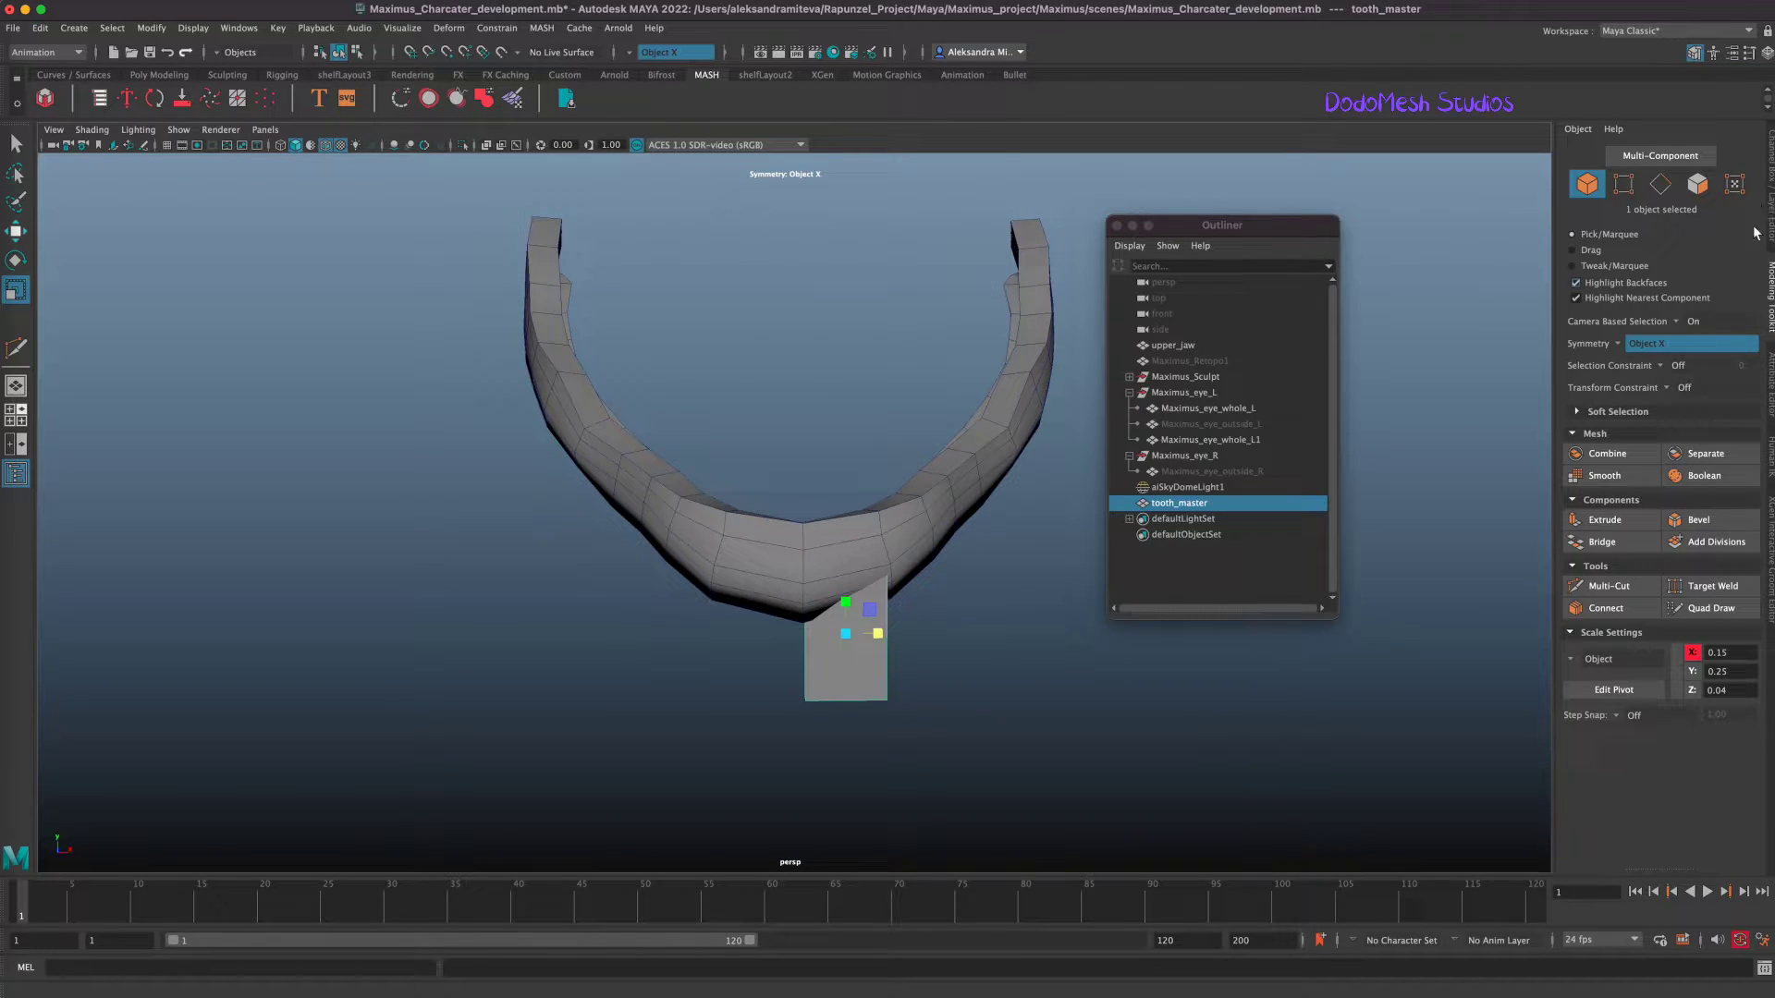
Set the tooth cube's polyCube1 Subdivisions Width and Subdivisions Height to 4.
{"action": "left_click", "coordinate": [1767, 374]}
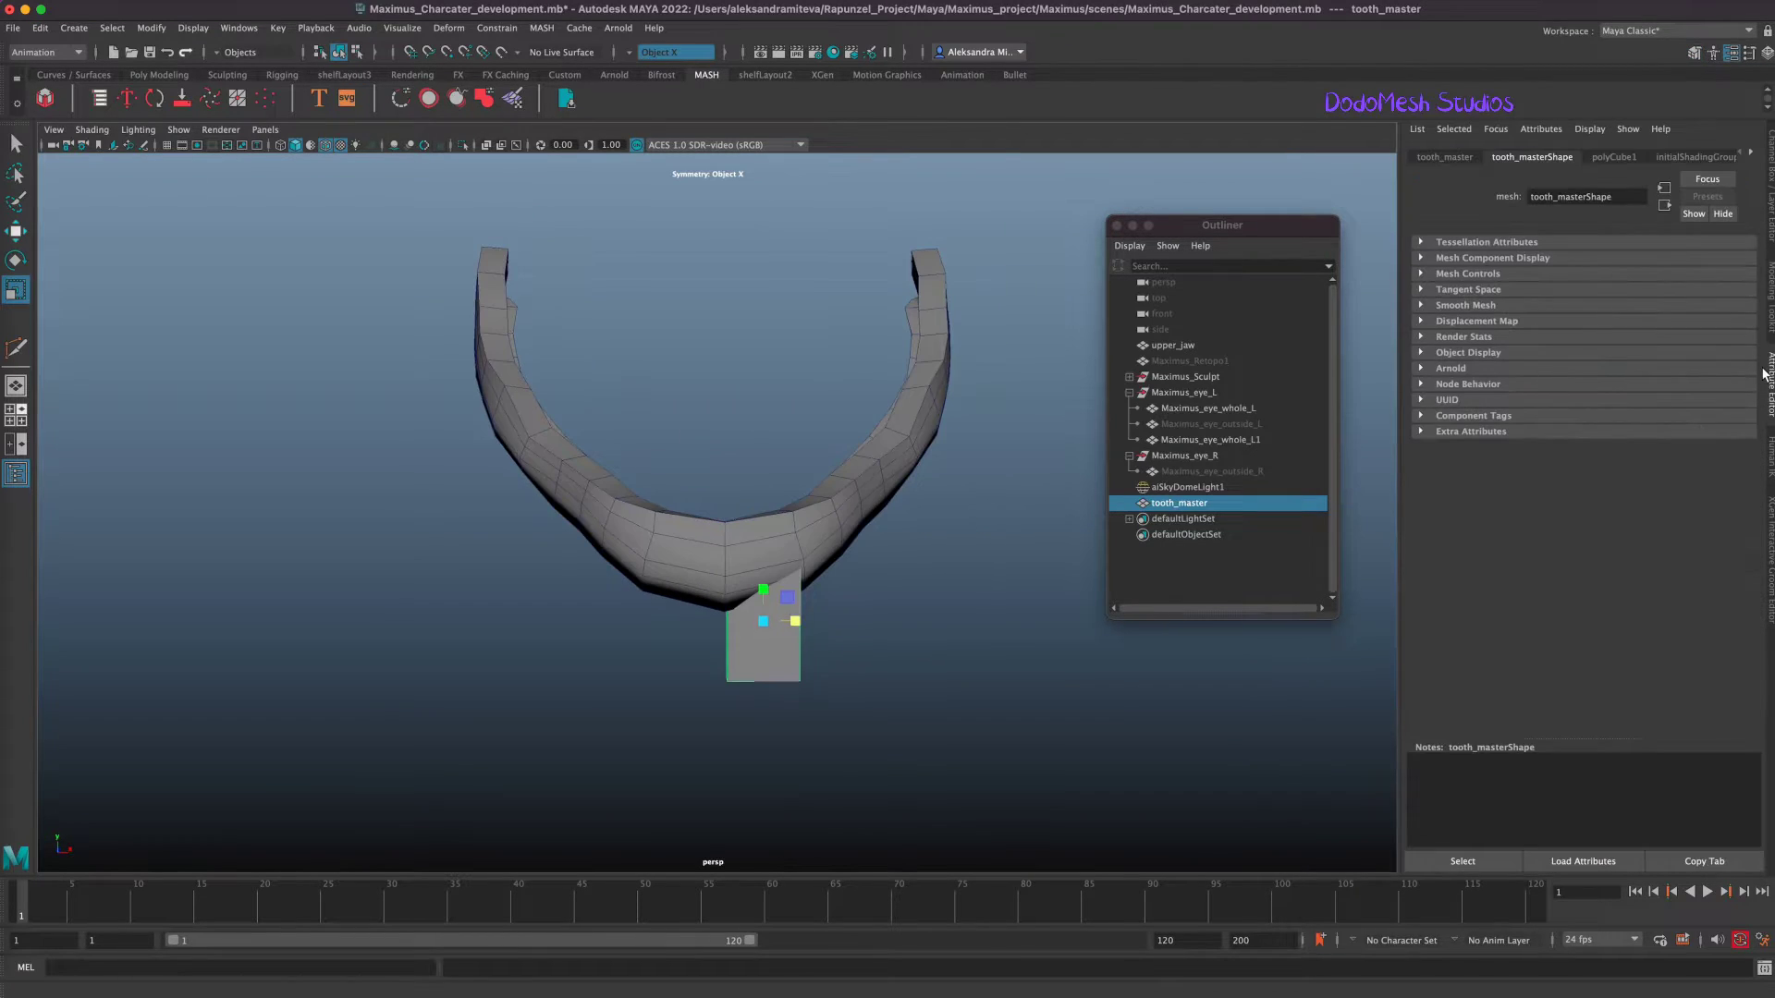
{"action": "left_click", "coordinate": [1616, 157]}
{"action": "type", "text": "4"}
{"action": "mouse_move", "coordinate": [1530, 313]}
{"action": "left_mouse_down"}
{"action": "mouse_move", "coordinate": [1513, 310]}
{"action": "mouse_move", "coordinate": [1530, 331]}
{"action": "mouse_move", "coordinate": [1514, 332]}
{"action": "left_mouse_up"}
{"action": "key", "text": "Return"}
{"action": "type", "text": "4"}
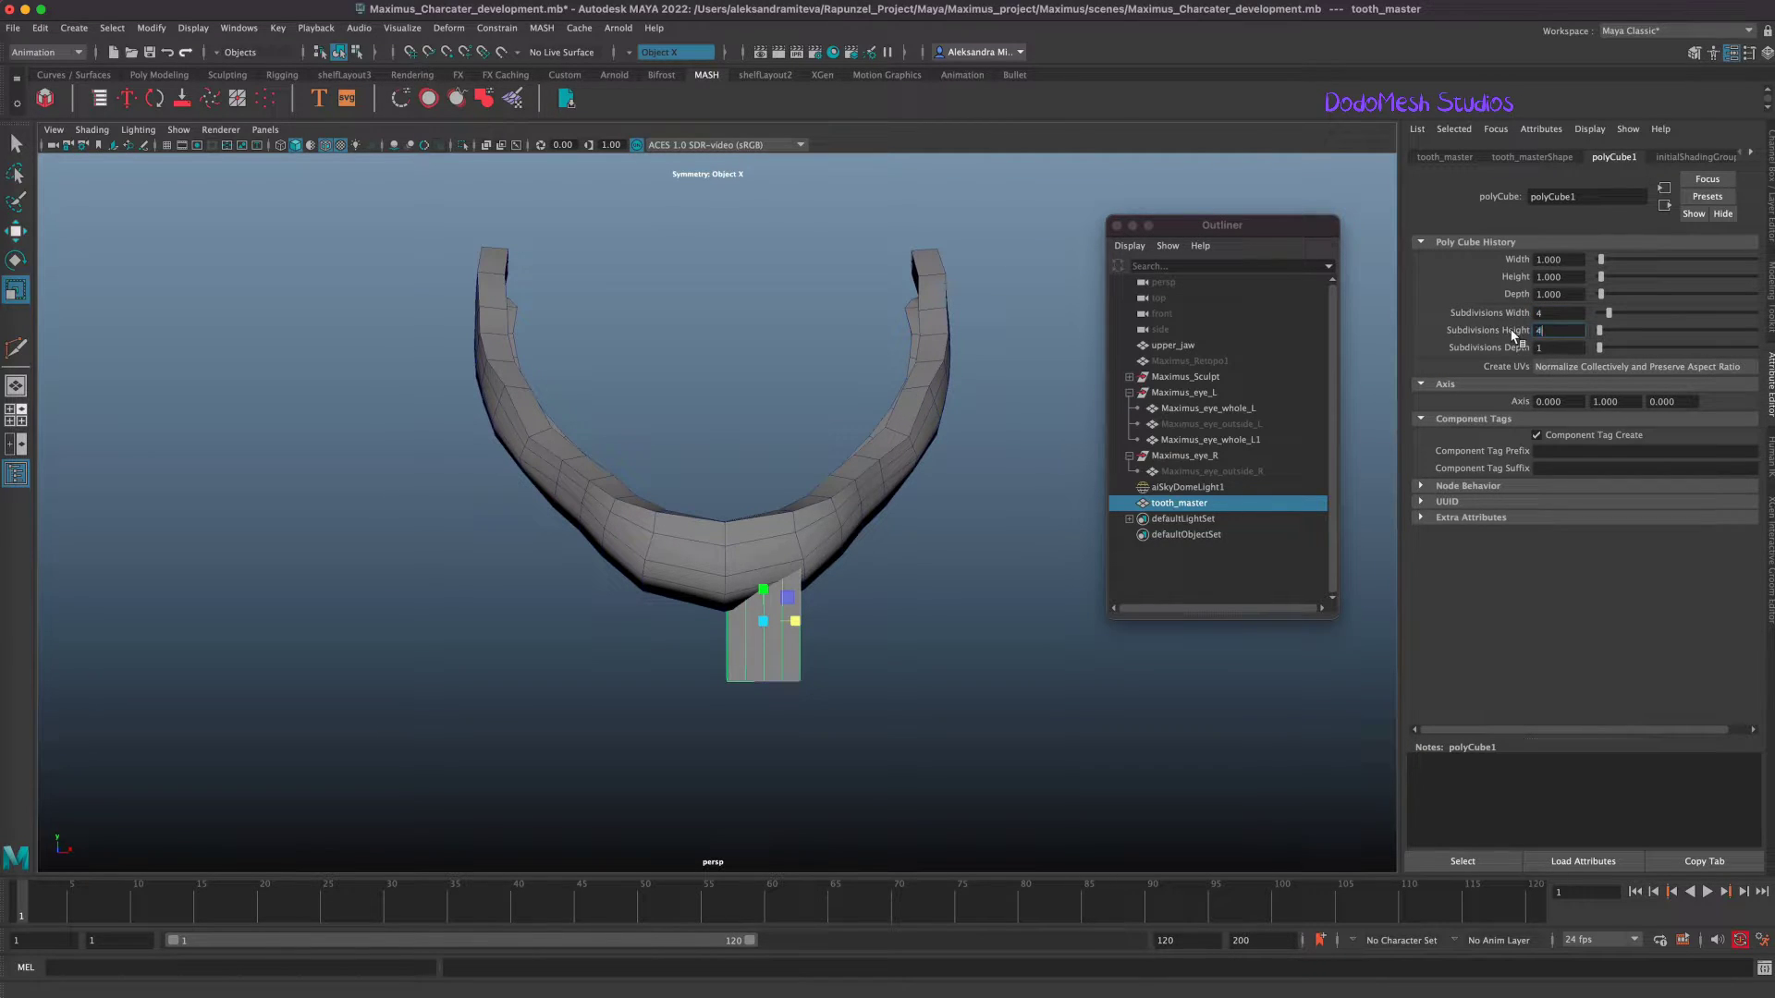
{"action": "left_click_drag", "start_coordinate": [1072, 720], "coordinate": [912, 741], "text": "alt"}
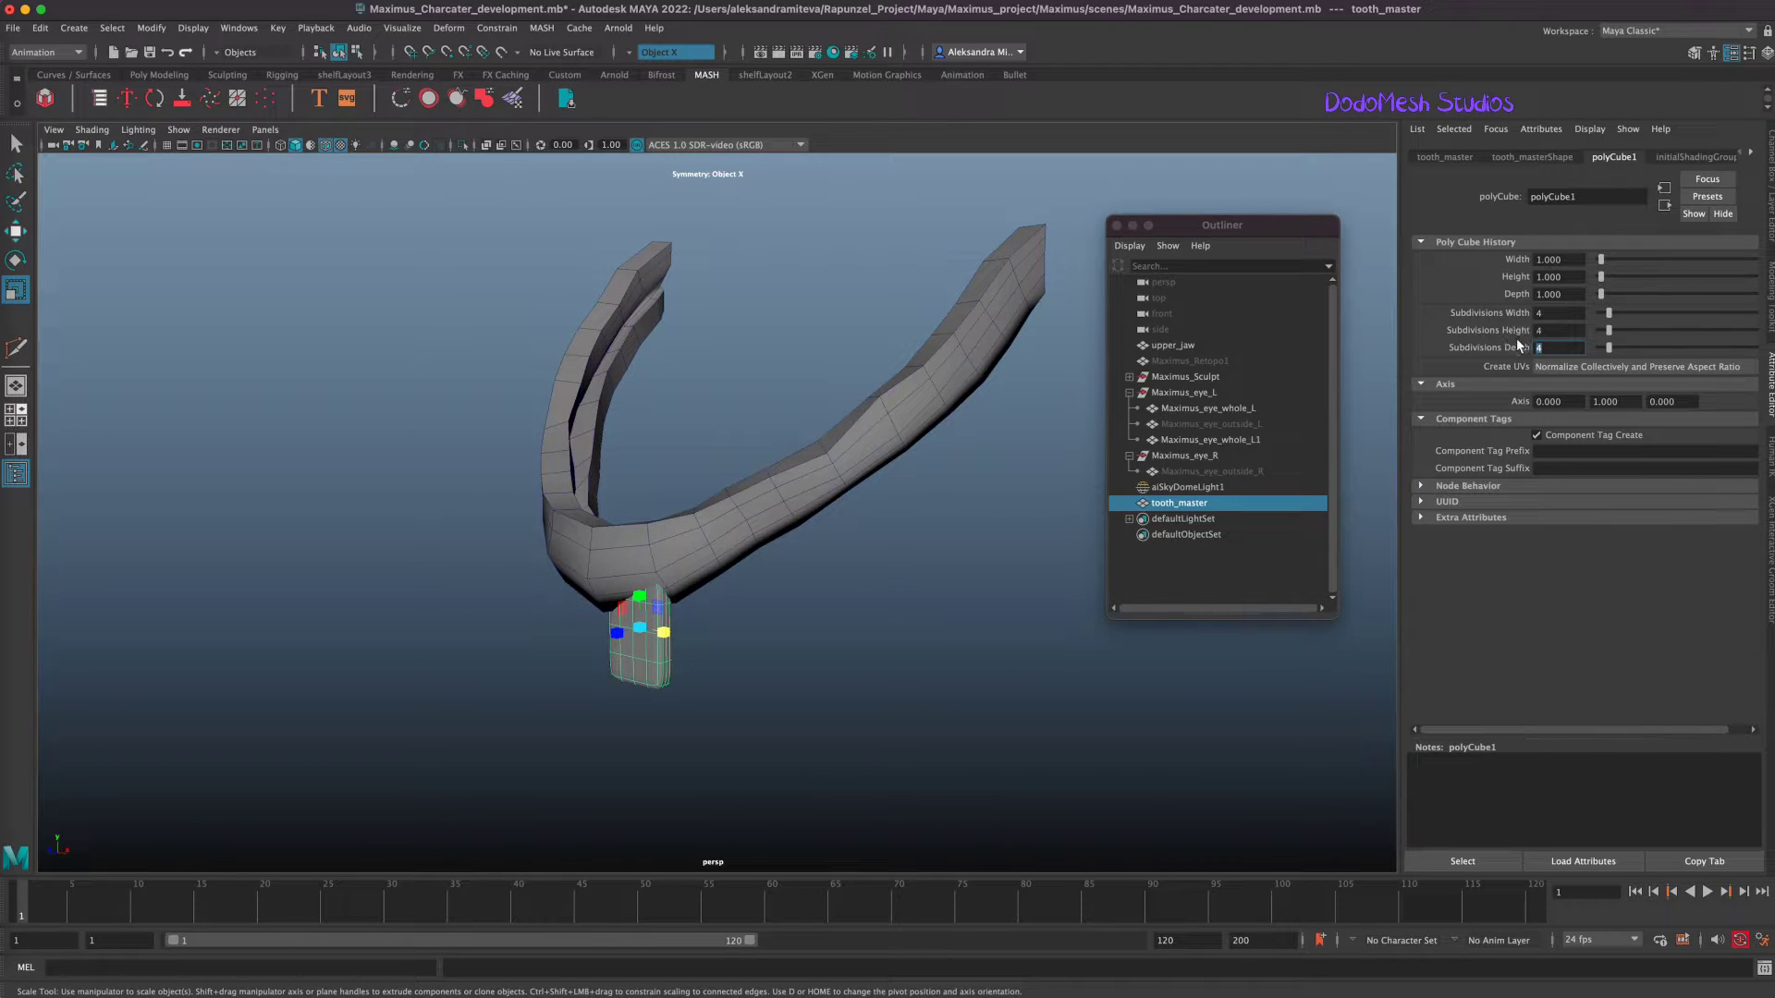
Set the tooth cube's Subdivisions Depth to 3.
{"action": "type", "text": "2"}
{"action": "key", "text": "Return"}
{"action": "left_click_drag", "start_coordinate": [1547, 348], "coordinate": [1517, 345]}
{"action": "type", "text": "3"}
{"action": "key", "text": "Return"}
{"action": "mouse_move", "coordinate": [952, 749]}
{"action": "left_mouse_down", "text": "alt"}
{"action": "mouse_move", "coordinate": [901, 743]}
{"action": "mouse_move", "coordinate": [992, 750]}
{"action": "mouse_move", "coordinate": [990, 733]}
{"action": "mouse_move", "coordinate": [974, 733]}
{"action": "mouse_move", "coordinate": [979, 765]}
{"action": "left_mouse_up", "text": "alt"}
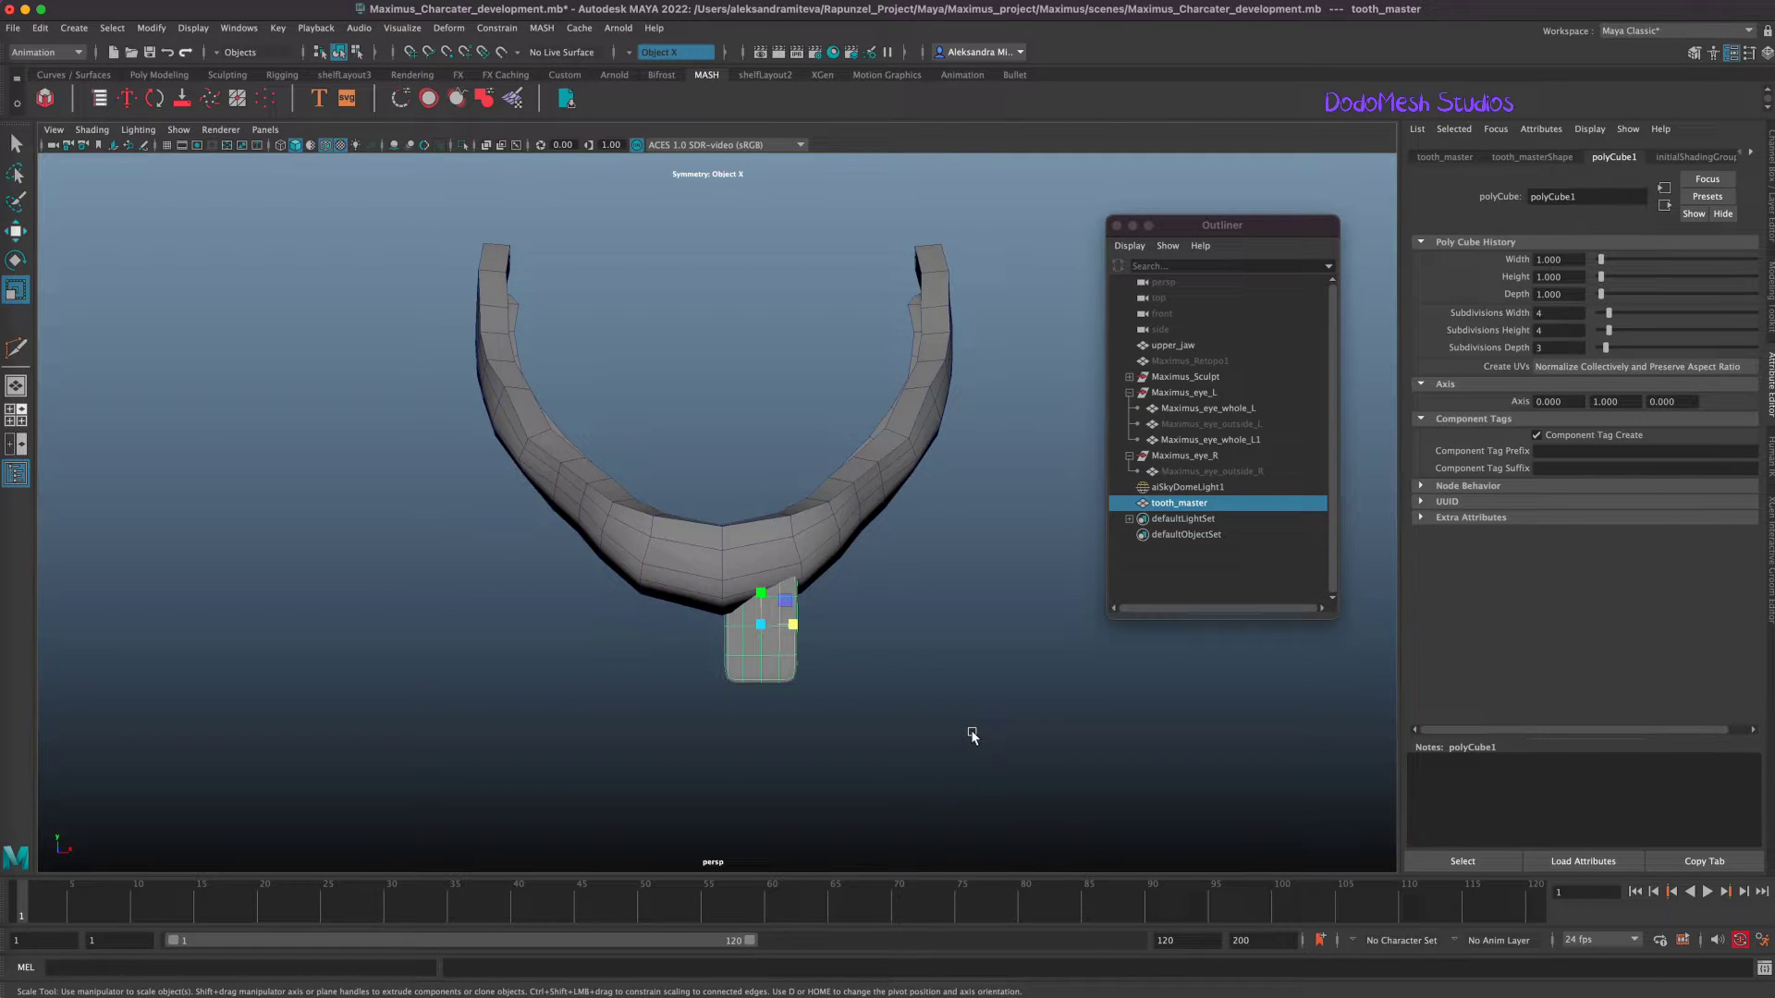
Tilt tooth_master to match the slope of the jaw's front and shift it in depth to about Z 9.47.
{"action": "left_click_drag", "start_coordinate": [918, 712], "coordinate": [880, 690], "text": "alt"}
{"action": "key", "text": "e"}
{"action": "left_click_drag", "start_coordinate": [637, 558], "coordinate": [645, 560]}
{"action": "left_click_drag", "start_coordinate": [862, 692], "coordinate": [828, 715], "text": "alt"}
{"action": "key", "text": "w"}
{"action": "left_click_drag", "start_coordinate": [526, 599], "coordinate": [534, 605]}
Turn tooth_master along the jaw's curve to a rotation of about 12.8, 18.7, 4.2 degrees and deselect it.
{"action": "left_click_drag", "start_coordinate": [803, 696], "coordinate": [887, 706], "text": "alt"}
{"action": "key", "text": "e"}
{"action": "left_click_drag", "start_coordinate": [793, 588], "coordinate": [756, 620]}
{"action": "left_click_drag", "start_coordinate": [873, 682], "coordinate": [916, 704], "text": "alt"}
{"action": "left_click", "coordinate": [917, 700]}
{"action": "right_click_drag", "start_coordinate": [1009, 693], "coordinate": [824, 676], "text": "alt"}
{"action": "left_click_drag", "start_coordinate": [827, 678], "coordinate": [940, 648], "text": "alt"}
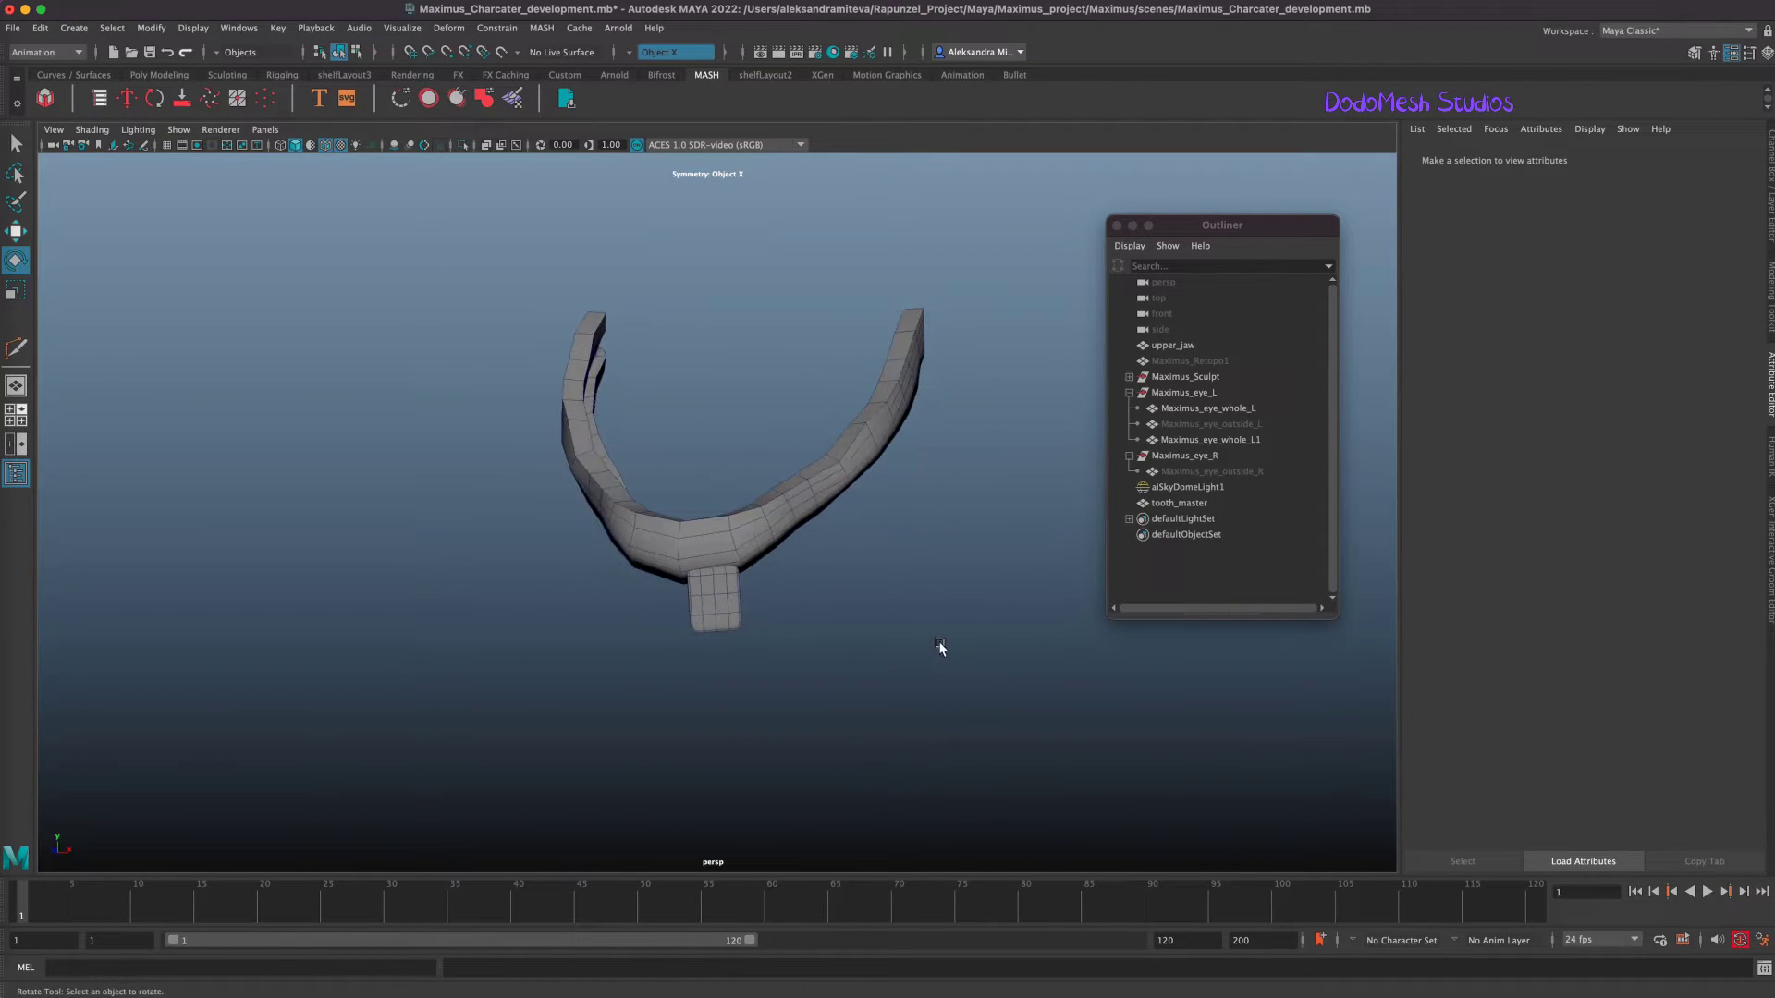
Unhide the Maximus_Retopo1 head mesh to check the tooth inside the mouth.
{"action": "left_click", "coordinate": [1215, 362]}
{"action": "key", "text": "h"}
{"action": "mouse_move", "coordinate": [1042, 671]}
{"action": "left_mouse_down", "text": "alt"}
{"action": "mouse_move", "coordinate": [944, 661]}
{"action": "mouse_move", "coordinate": [979, 697]}
{"action": "mouse_move", "coordinate": [1038, 634]}
{"action": "mouse_move", "coordinate": [1045, 651]}
{"action": "left_mouse_up", "text": "alt"}
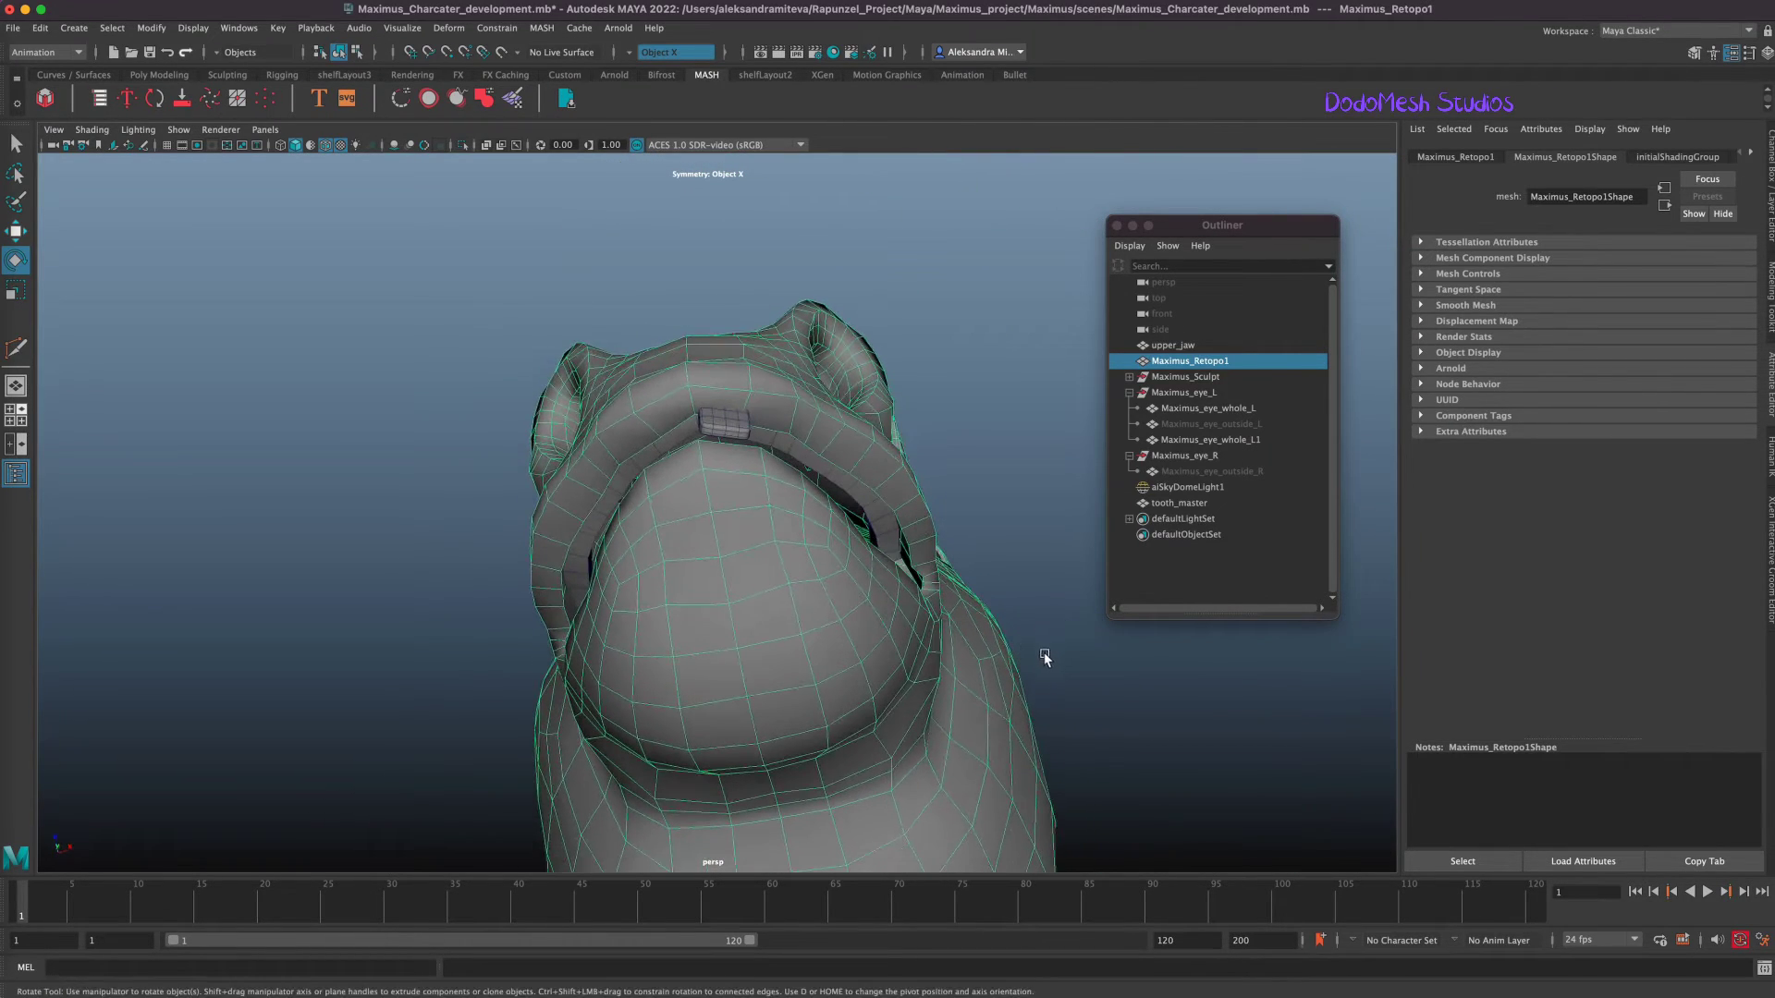
Group tooth_master and upper_jaw and name the group Upper_jaw_teeth_G.
{"action": "left_click", "coordinate": [1202, 507]}
{"action": "left_click", "coordinate": [1204, 348], "text": "ctrl"}
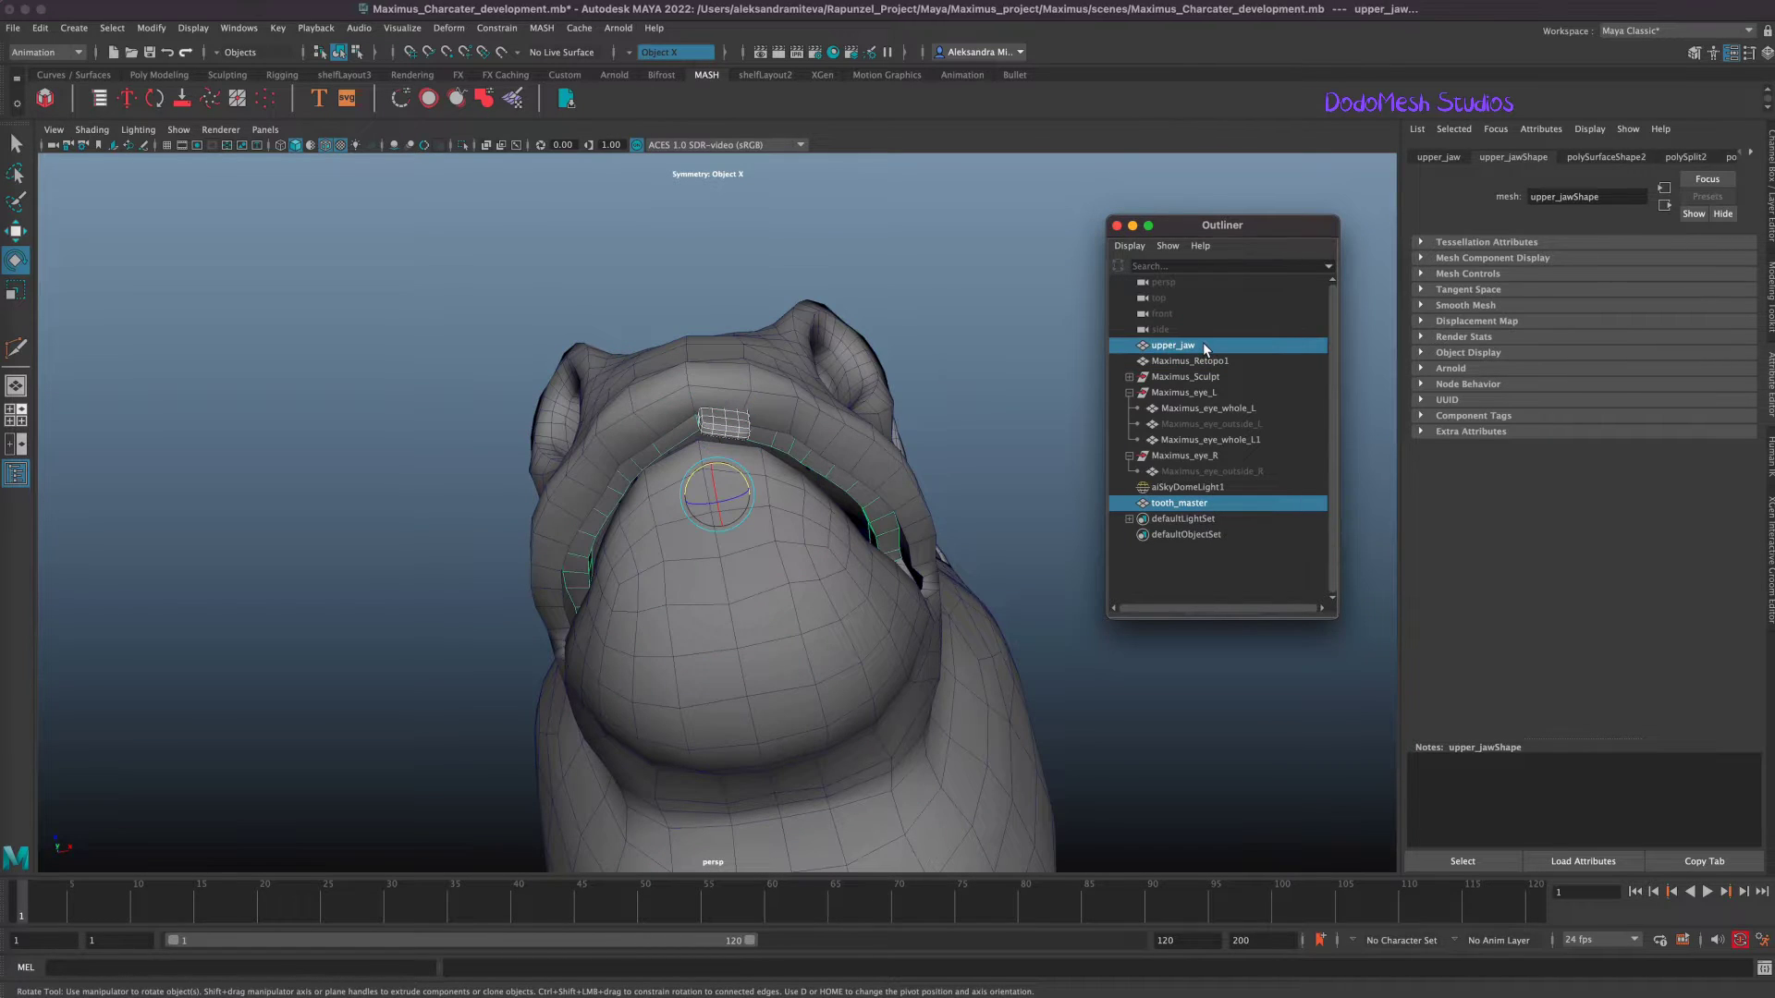
{"action": "left_click", "coordinate": [41, 28]}
{"action": "left_click", "coordinate": [92, 329]}
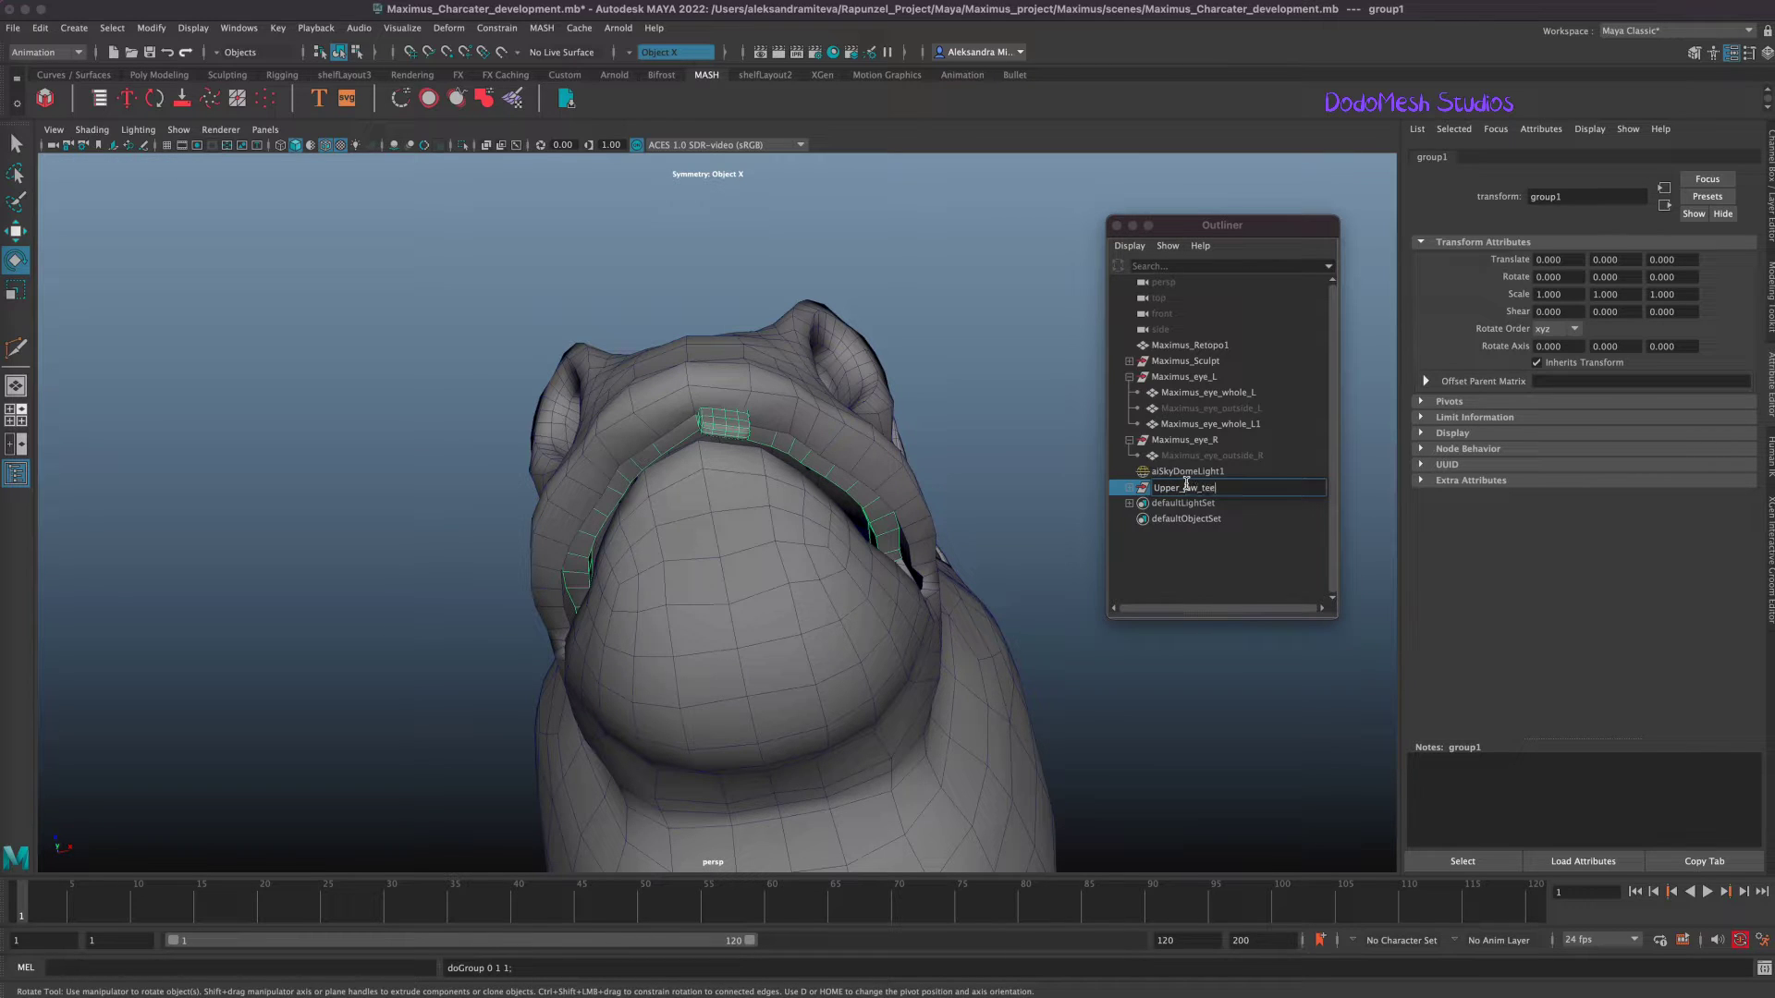
{"action": "key", "text": "Return"}
Center the pivot of the Upper_jaw_teeth_G group and scale the group uniformly to about 0.931.
{"action": "left_click", "coordinate": [151, 33]}
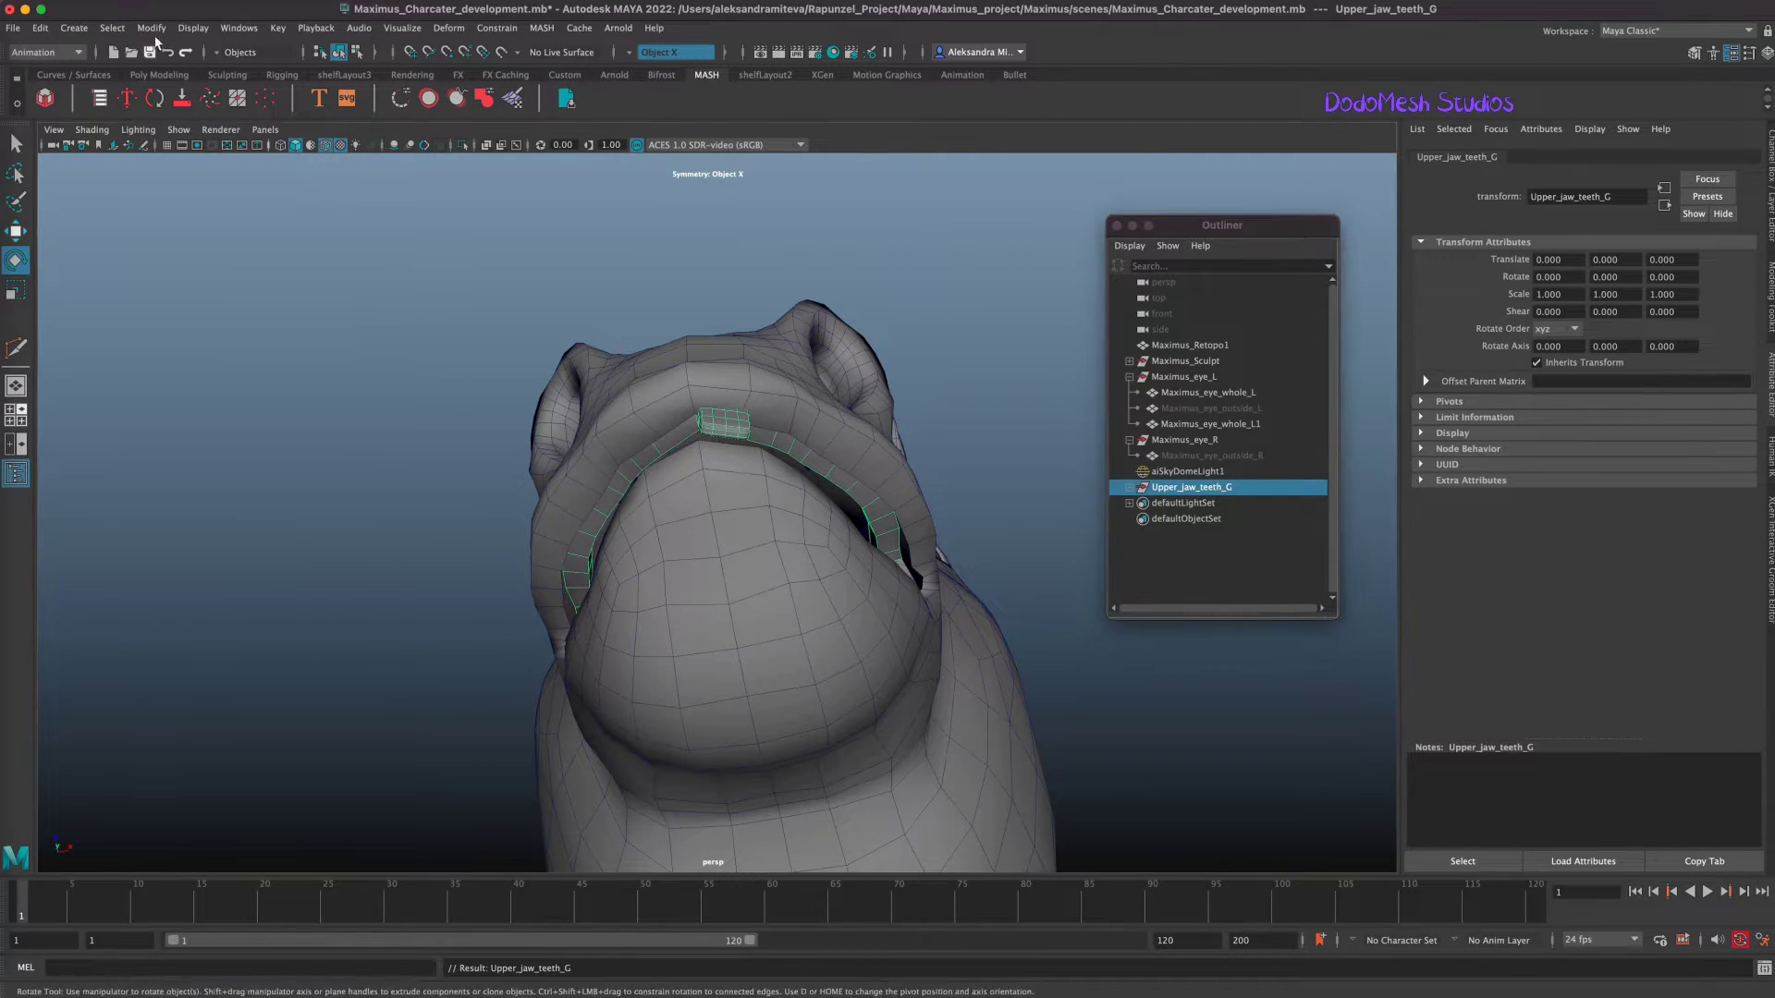
{"action": "left_click", "coordinate": [194, 144]}
{"action": "left_click_drag", "start_coordinate": [1097, 747], "coordinate": [1009, 772], "text": "alt"}
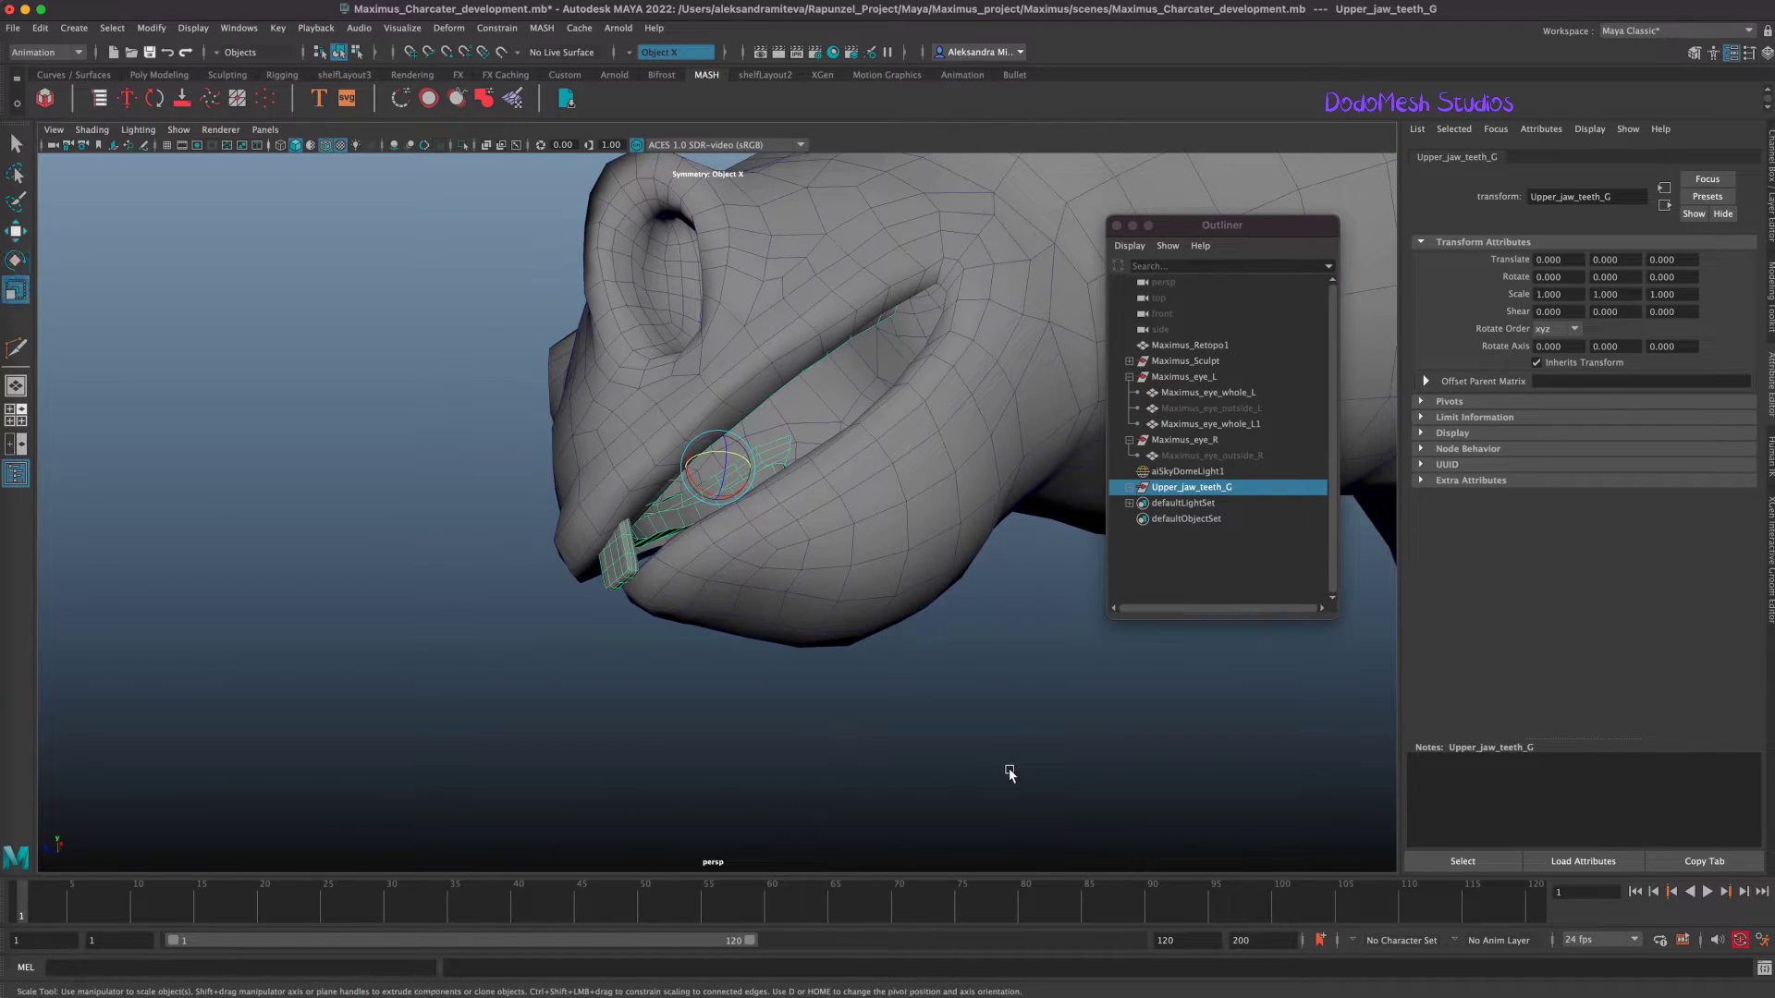
{"action": "left_click_drag", "start_coordinate": [837, 678], "coordinate": [896, 765], "text": "alt"}
Tilt tooth_master inside the group to about 22.2 degrees in X and move it back to about Z 9.412.
{"action": "left_click", "coordinate": [1128, 488]}
{"action": "left_click", "coordinate": [1189, 503]}
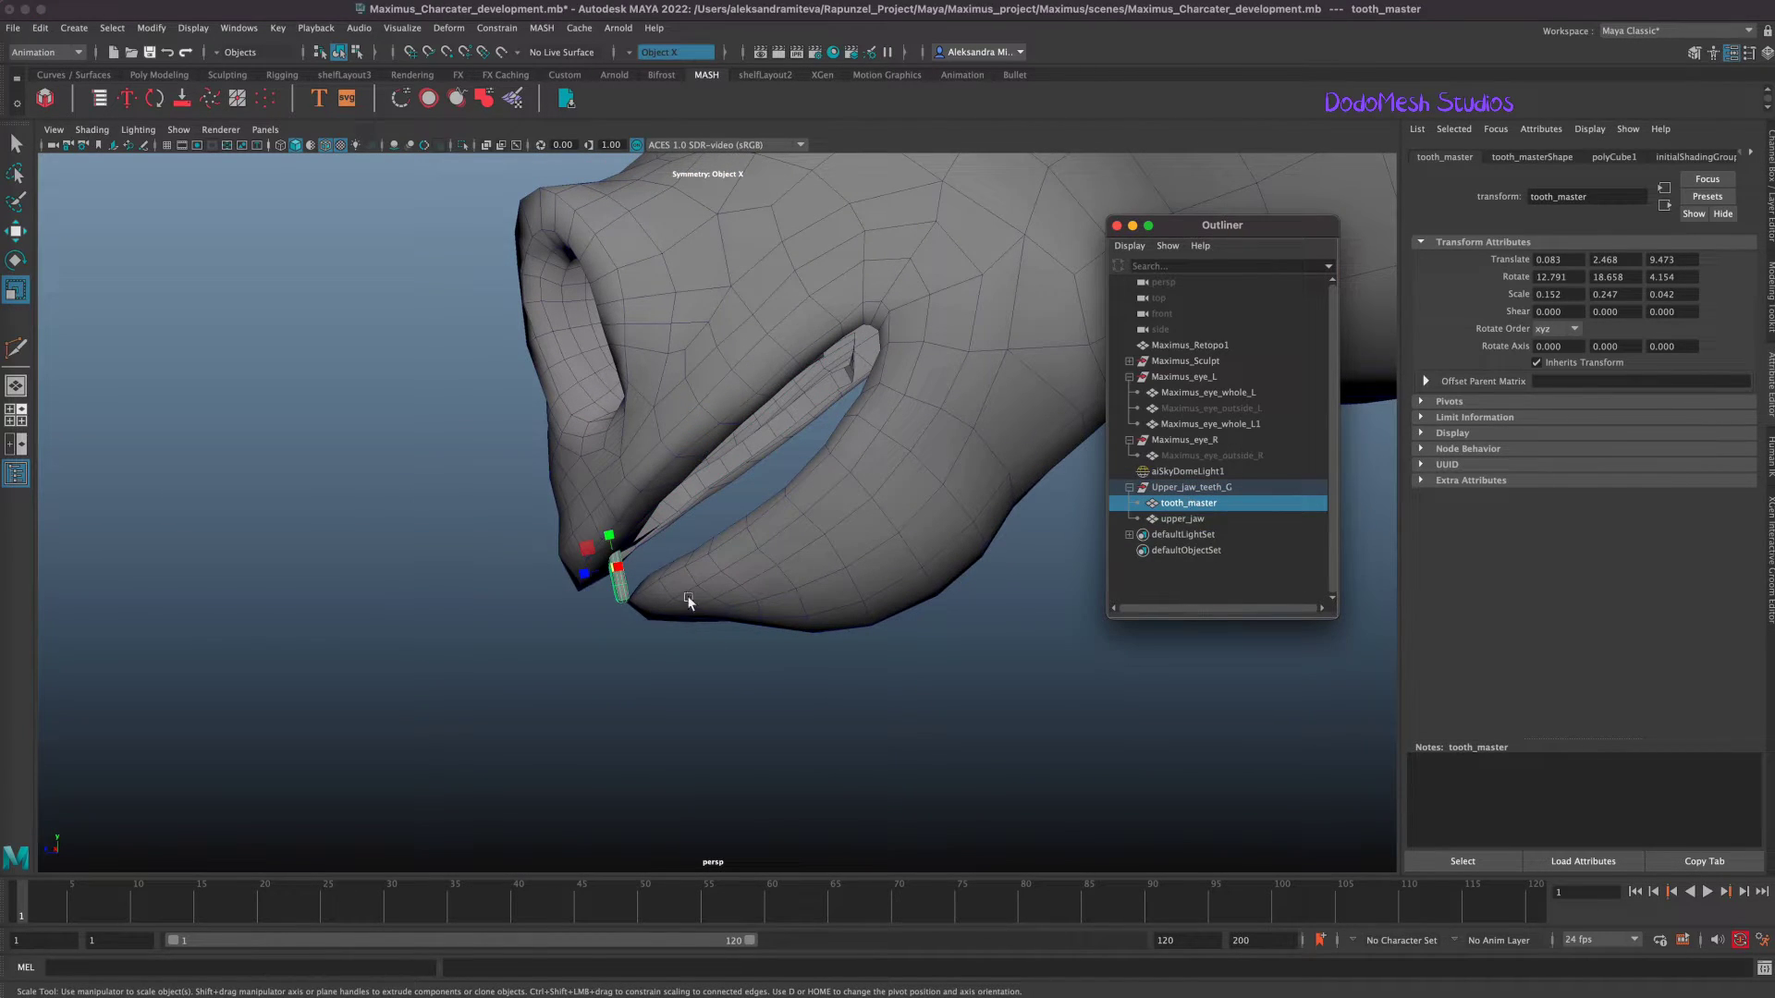
{"action": "key", "text": "e"}
{"action": "left_click_drag", "start_coordinate": [604, 599], "coordinate": [601, 596]}
{"action": "mouse_move", "coordinate": [841, 708]}
{"action": "left_mouse_down", "text": "alt"}
{"action": "mouse_move", "coordinate": [1068, 733]}
{"action": "mouse_move", "coordinate": [887, 705]}
{"action": "mouse_move", "coordinate": [844, 725]}
{"action": "mouse_move", "coordinate": [852, 742]}
{"action": "mouse_move", "coordinate": [845, 686]}
{"action": "left_mouse_up", "text": "alt"}
{"action": "key", "text": "w"}
{"action": "left_click_drag", "start_coordinate": [606, 578], "coordinate": [694, 673], "text": "alt"}
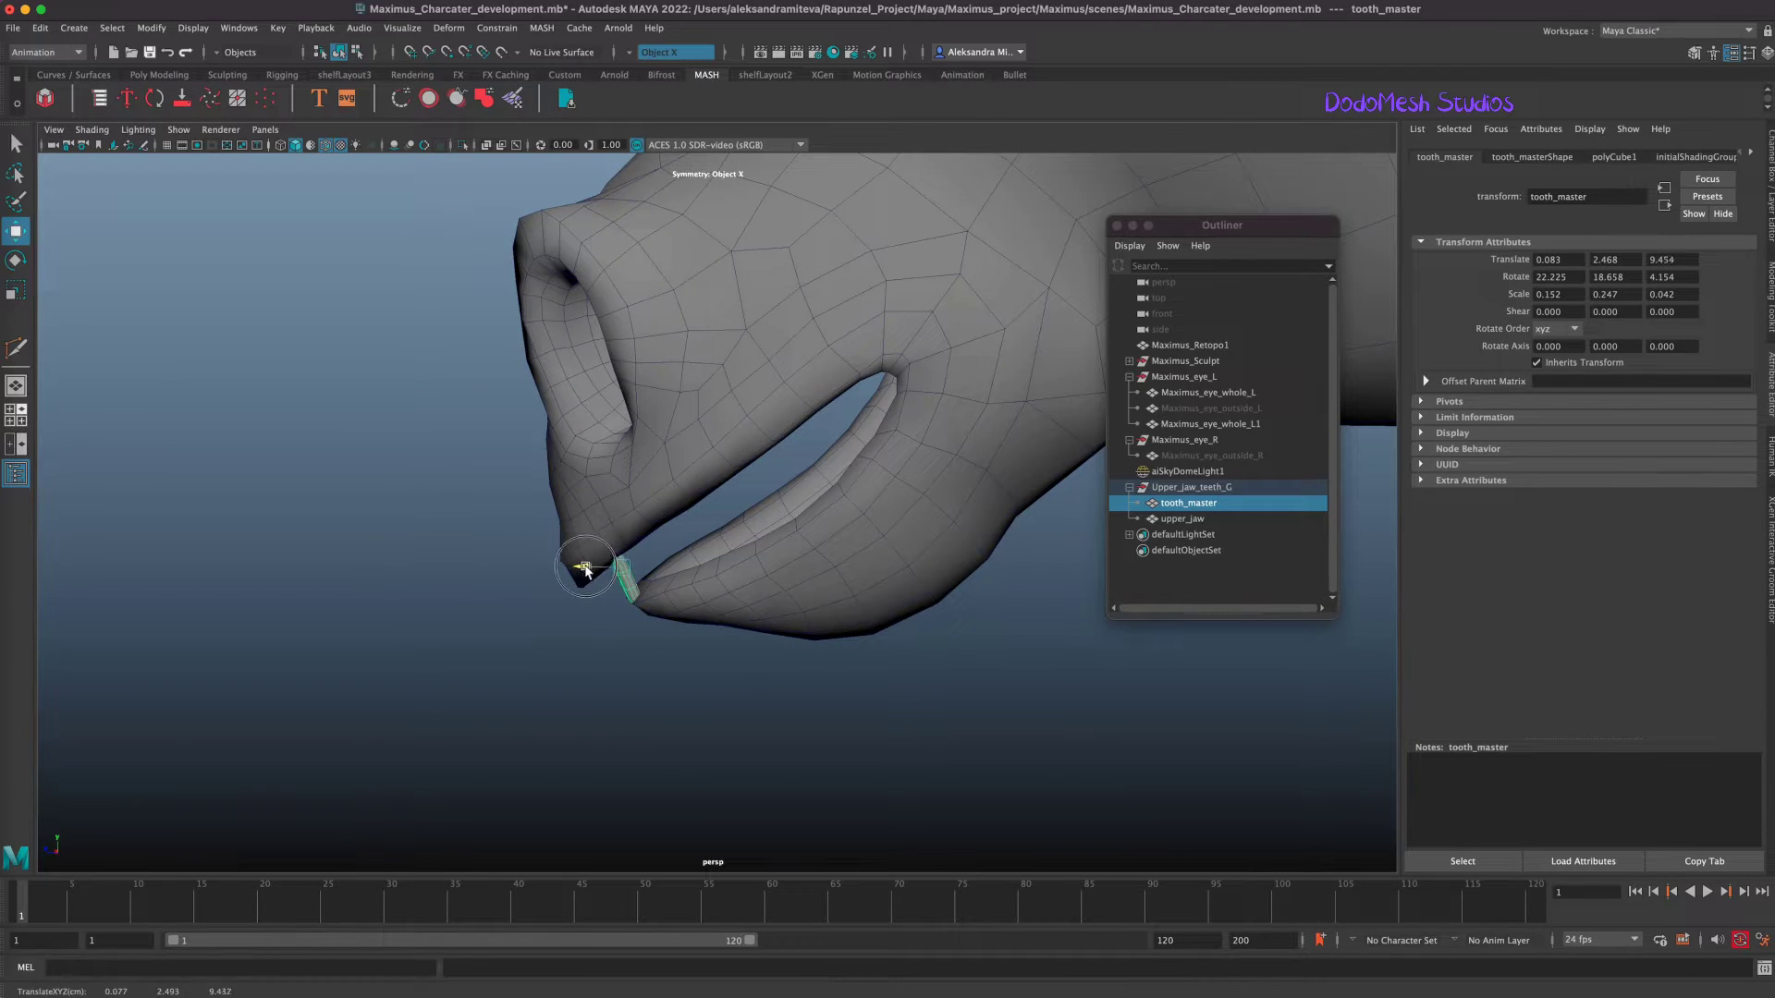
{"action": "left_click_drag", "start_coordinate": [878, 730], "coordinate": [946, 710], "text": "alt"}
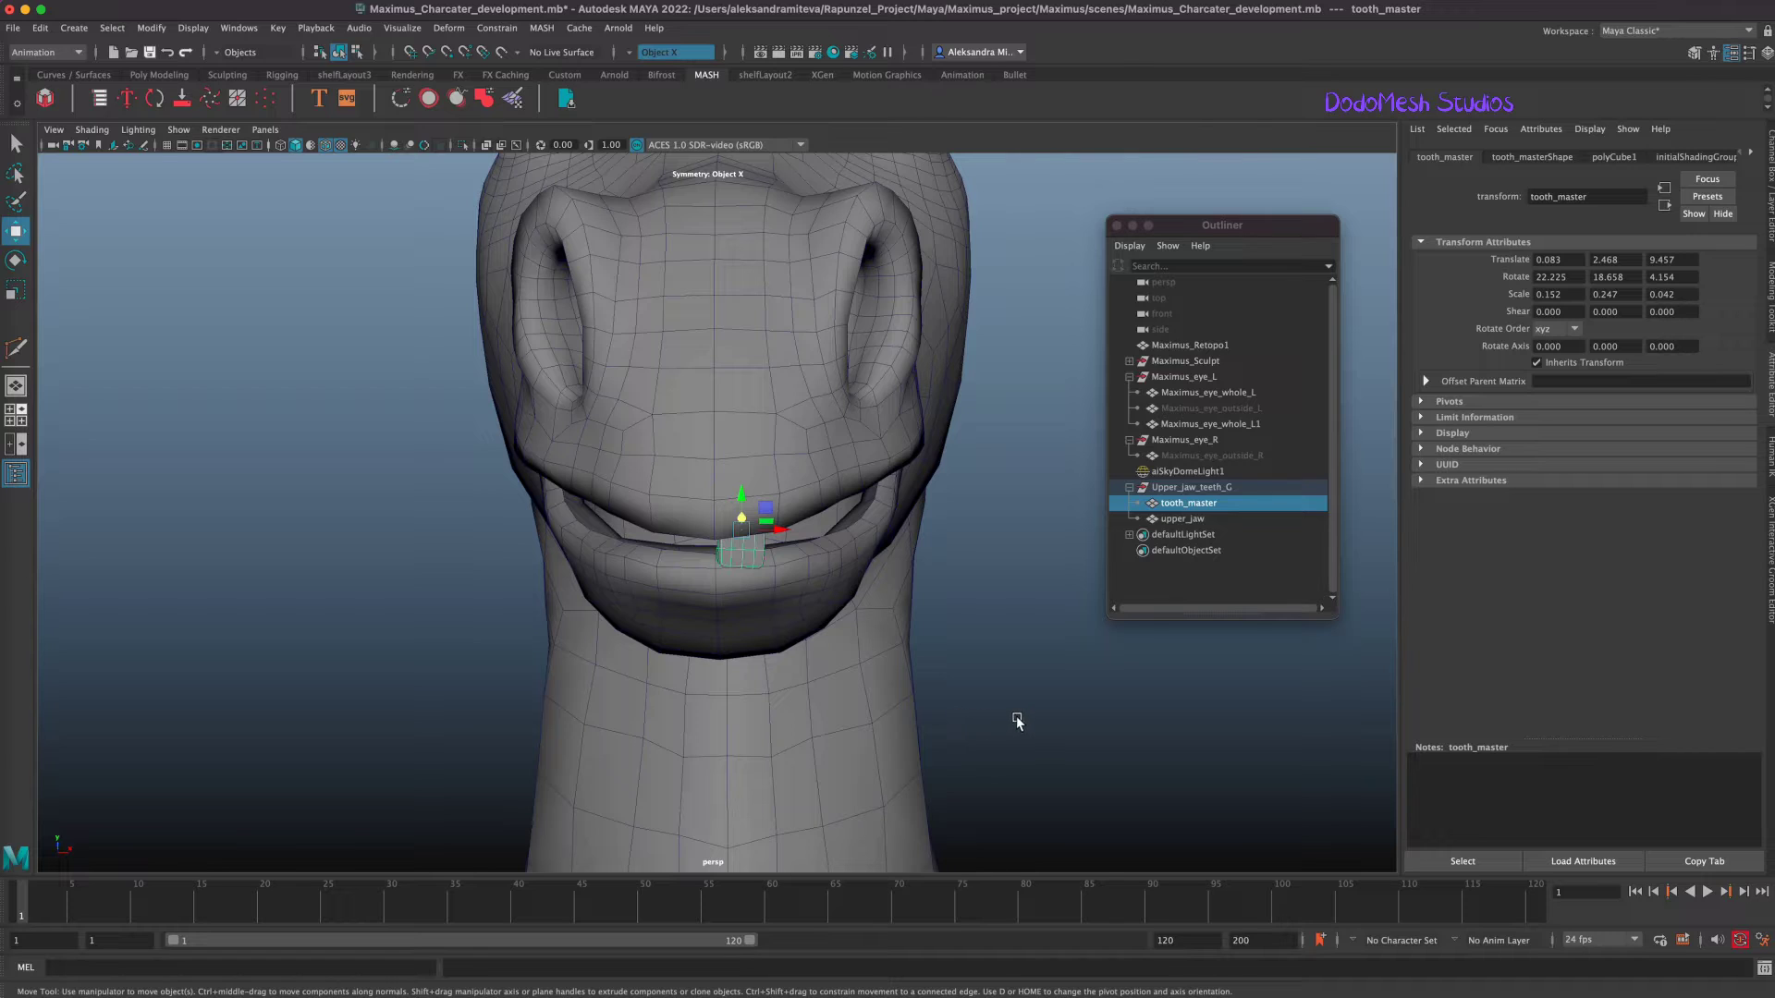
{"action": "left_click_drag", "start_coordinate": [1015, 726], "coordinate": [965, 699], "text": "alt"}
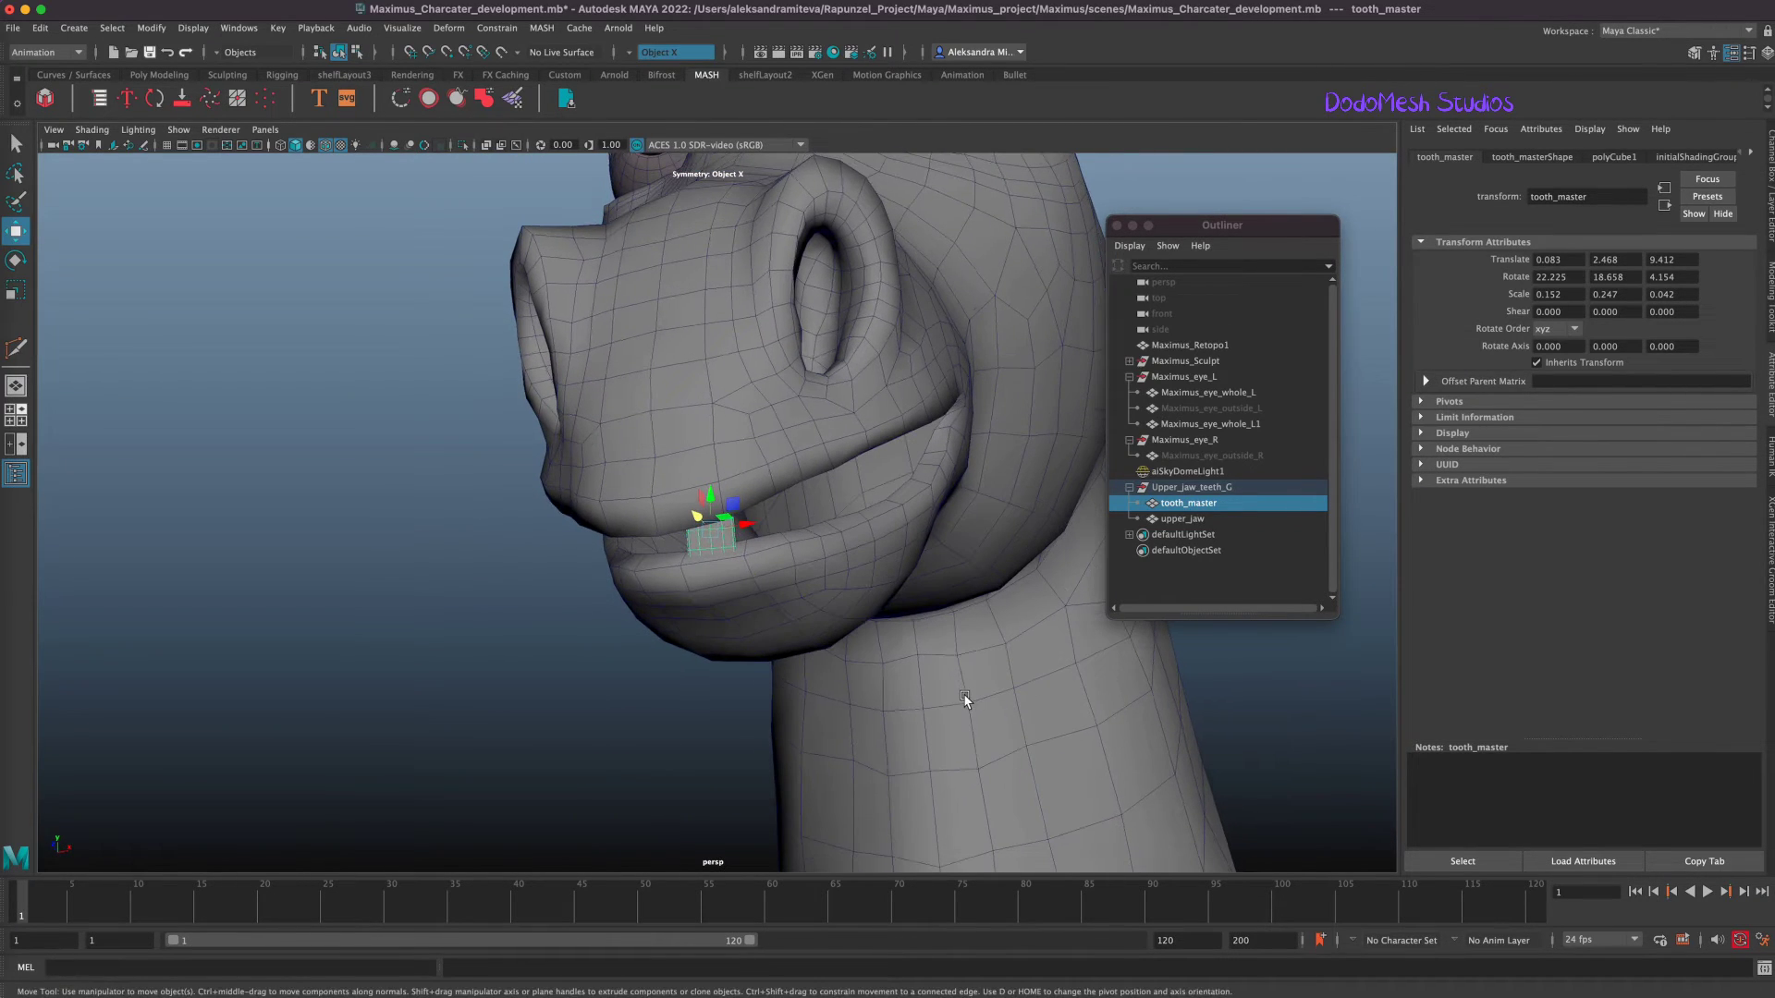
Move the Upper_jaw_teeth_G group up and back in the mouth to about Y 0.049, Z -0.044.
{"action": "left_click", "coordinate": [1181, 485]}
{"action": "key", "text": "f"}
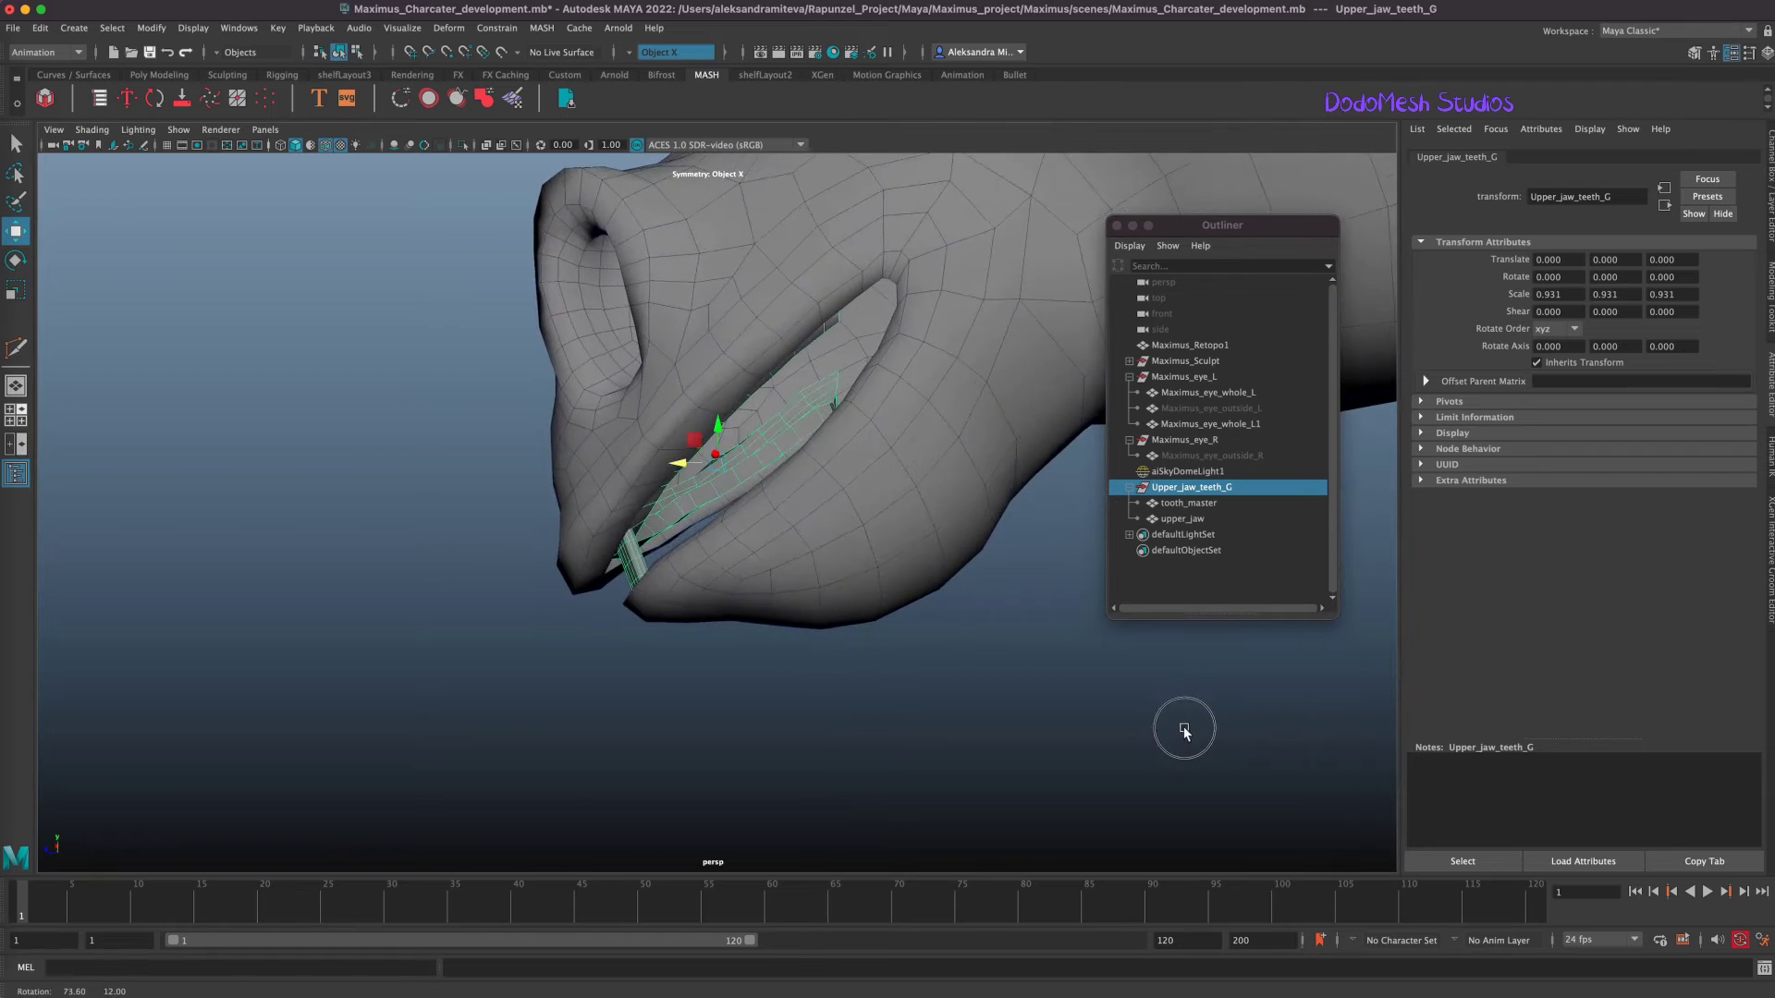
{"action": "left_click_drag", "start_coordinate": [690, 459], "coordinate": [950, 751], "text": "alt"}
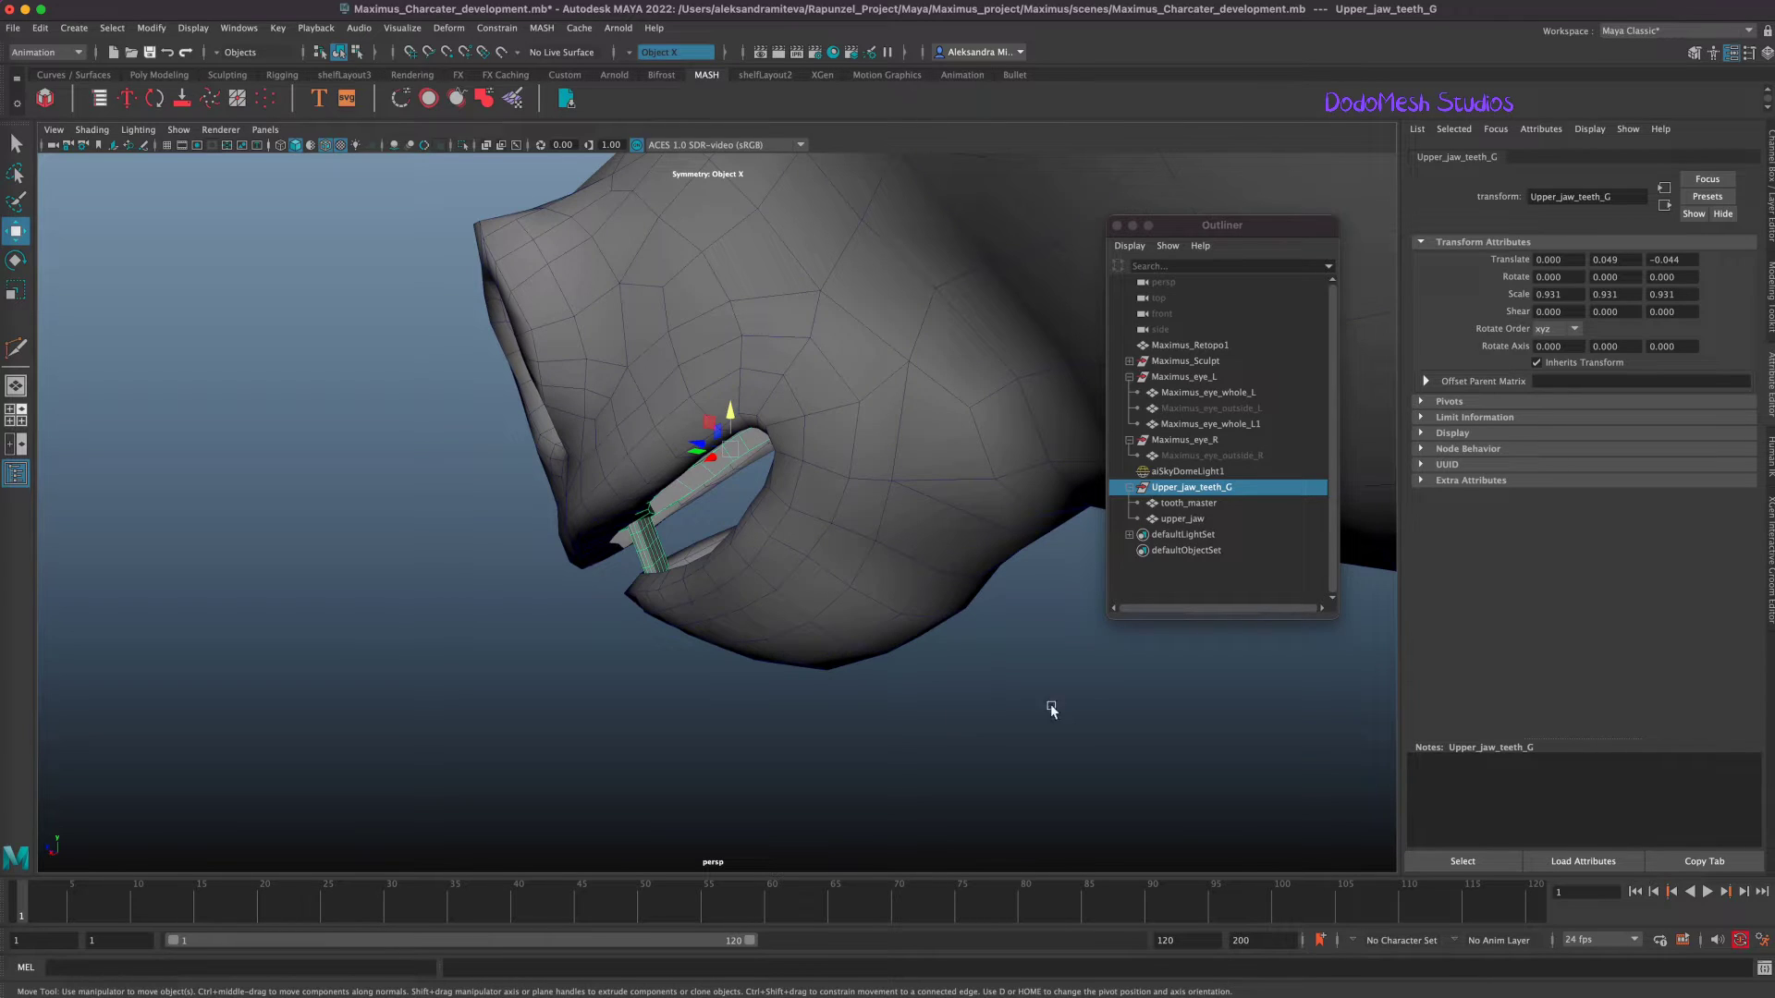
{"action": "left_click_drag", "start_coordinate": [1051, 709], "coordinate": [1161, 705], "text": "alt"}
{"action": "right_click_drag", "start_coordinate": [860, 680], "coordinate": [342, 660], "text": "alt"}
{"action": "left_click_drag", "start_coordinate": [1085, 672], "coordinate": [1173, 678], "text": "alt"}
{"action": "left_click_drag", "start_coordinate": [1054, 738], "coordinate": [894, 752], "text": "alt"}
Shorten tooth_master to a Y scale of about 0.205.
{"action": "left_click", "coordinate": [1205, 505]}
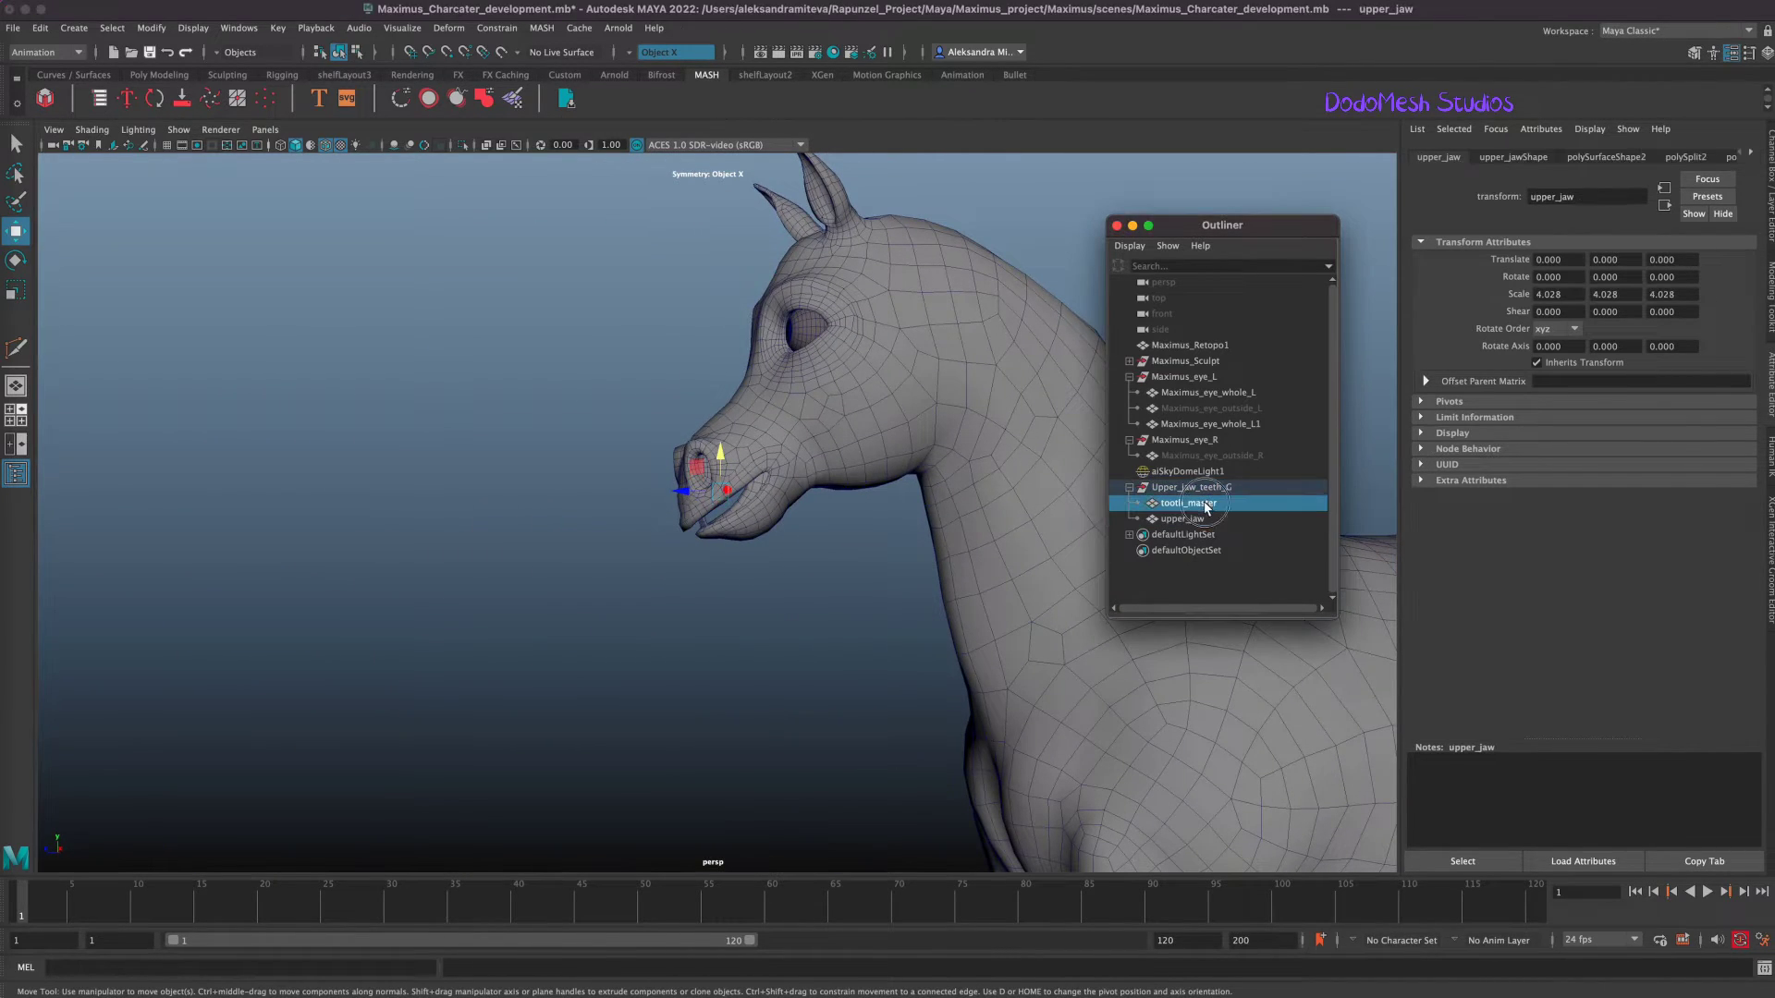
{"action": "key", "text": "r"}
{"action": "left_click_drag", "start_coordinate": [695, 496], "coordinate": [695, 492]}
{"action": "right_click_drag", "start_coordinate": [927, 527], "coordinate": [1494, 420], "text": "alt"}
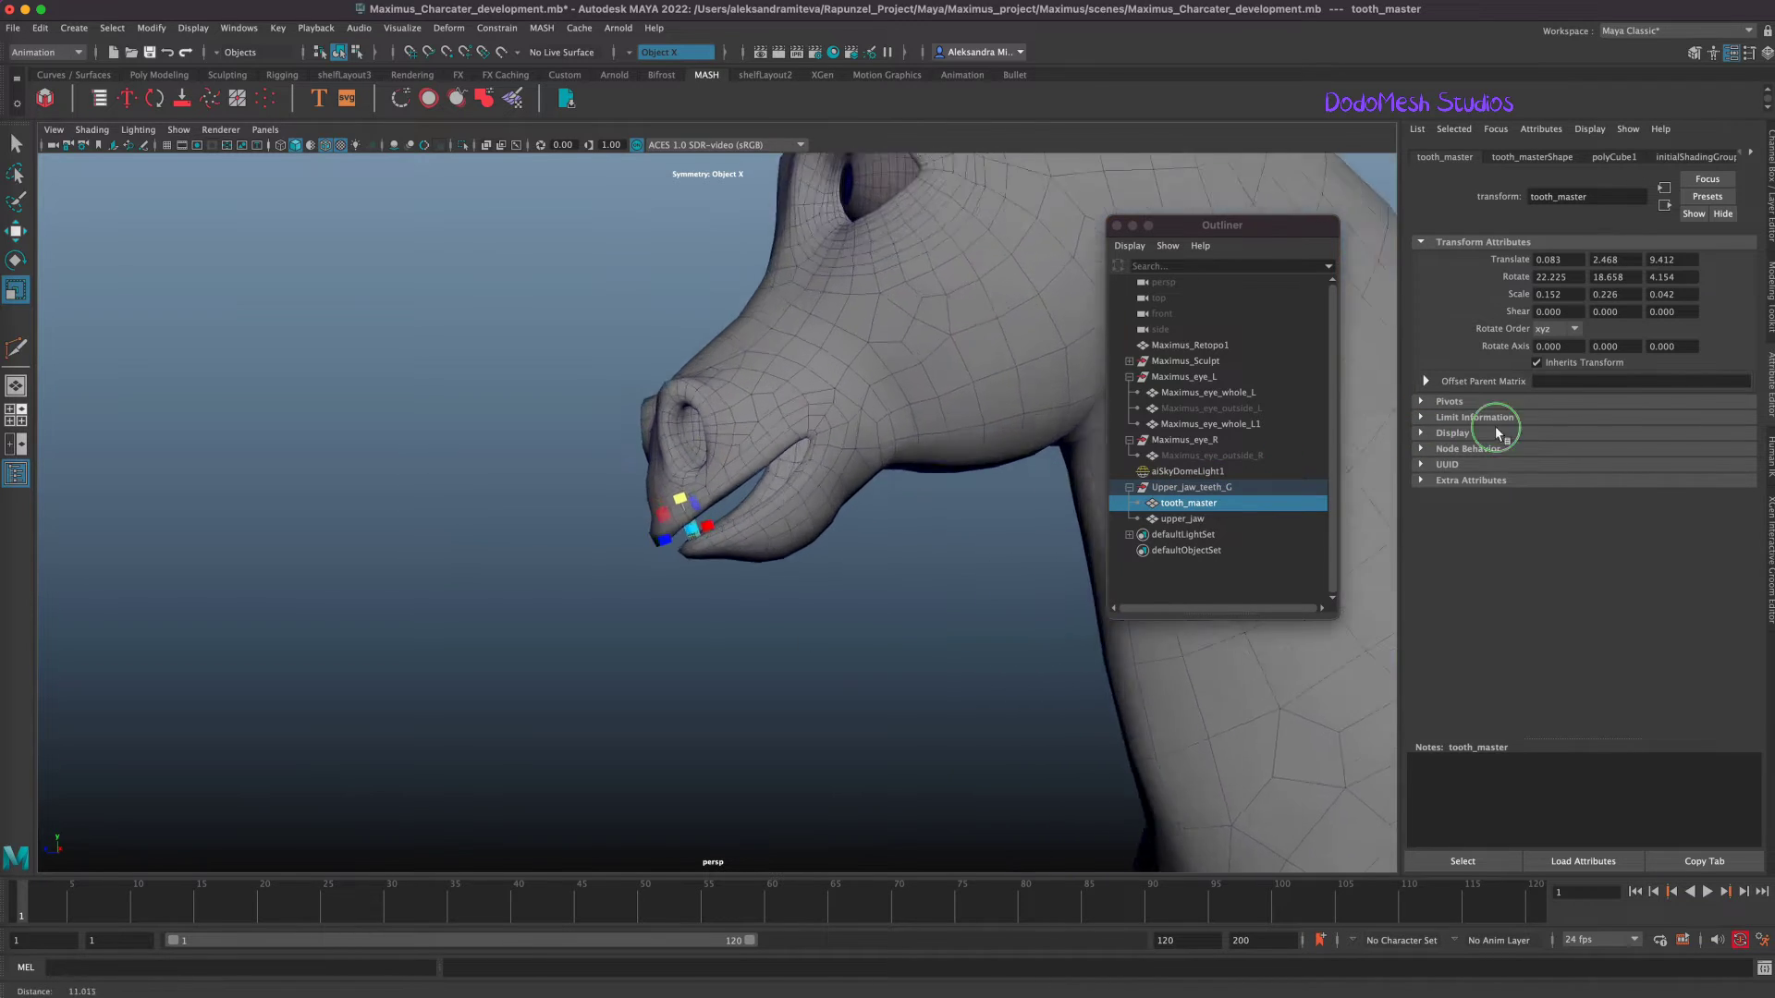
{"action": "left_click", "coordinate": [1494, 419]}
{"action": "left_click", "coordinate": [1479, 450]}
{"action": "right_click_drag", "start_coordinate": [927, 542], "coordinate": [1597, 291], "text": "alt"}
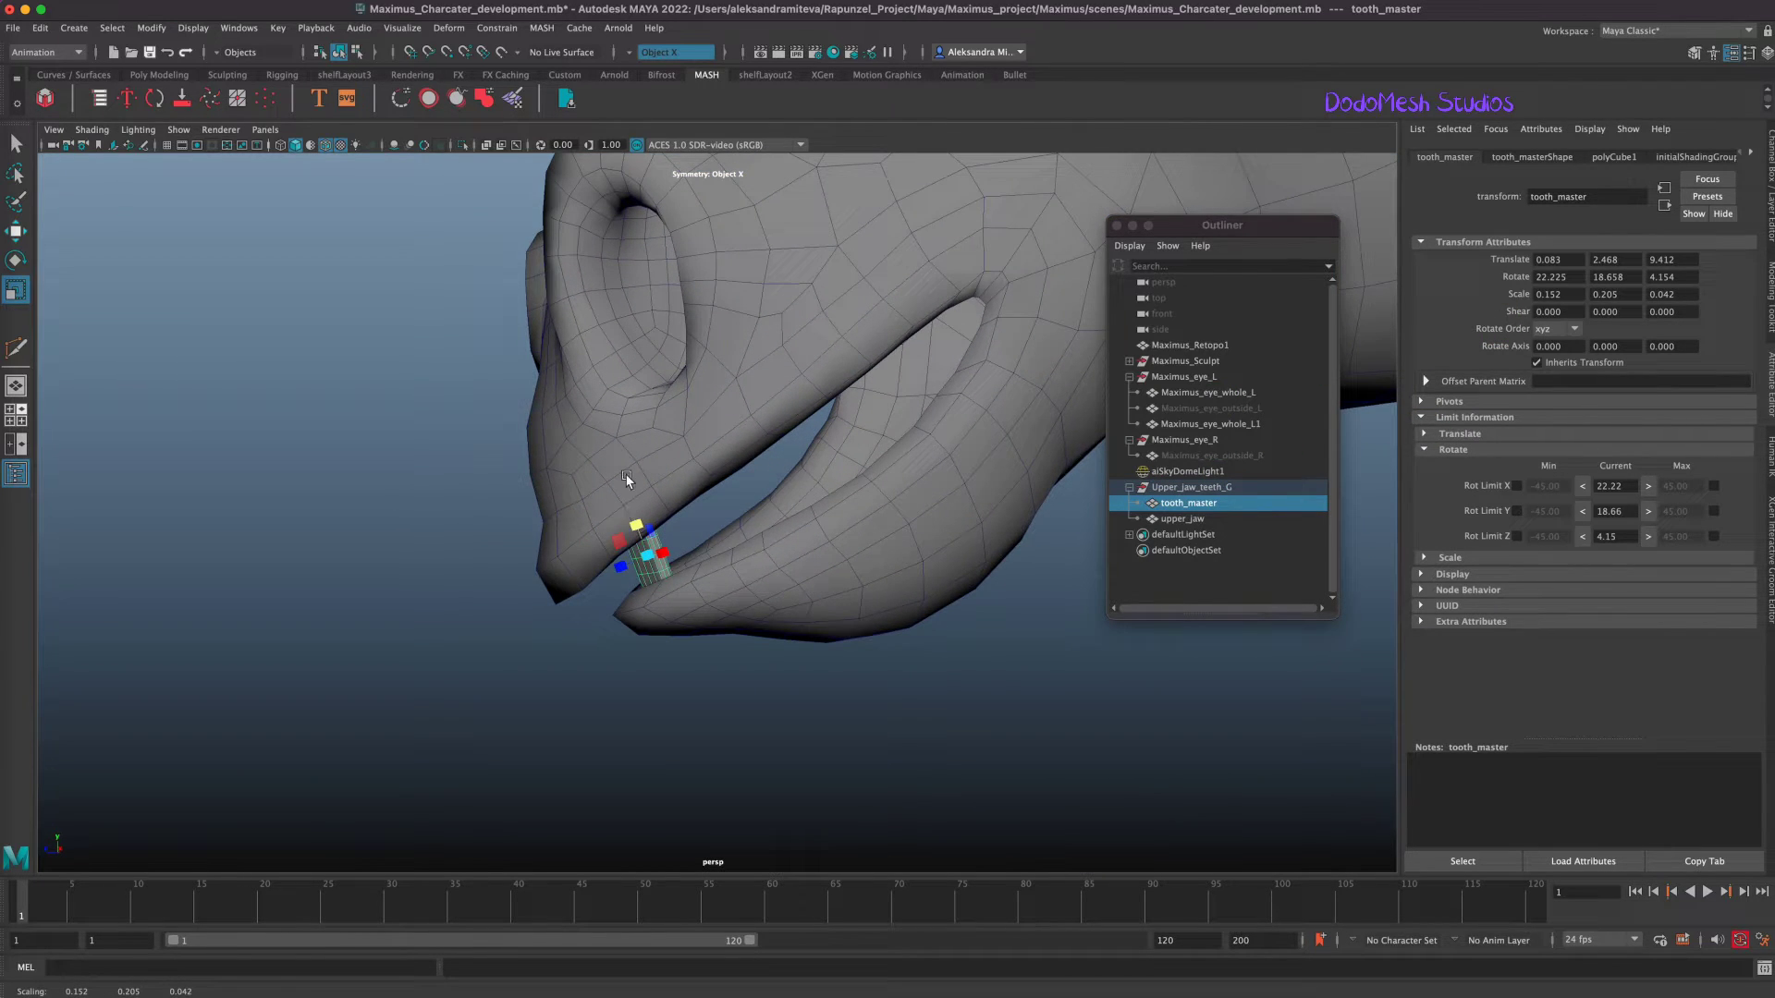
Raise tooth_master to about Y 2.503, checking its overlap with the jaw in wireframe, and restore shaded display.
{"action": "key", "text": "4"}
{"action": "key", "text": "w"}
{"action": "left_click_drag", "start_coordinate": [646, 514], "coordinate": [647, 503]}
{"action": "mouse_move", "coordinate": [904, 693]}
{"action": "left_mouse_down", "text": "alt"}
{"action": "mouse_move", "coordinate": [971, 713]}
{"action": "mouse_move", "coordinate": [602, 681]}
{"action": "mouse_move", "coordinate": [939, 706]}
{"action": "mouse_move", "coordinate": [915, 705]}
{"action": "left_mouse_up", "text": "alt"}
{"action": "key", "text": "5"}
Move the Upper_jaw_teeth_G group slightly higher in the mouth and save the scene.
{"action": "left_click", "coordinate": [1193, 488]}
{"action": "left_click_drag", "start_coordinate": [724, 438], "coordinate": [722, 423]}
{"action": "left_click_drag", "start_coordinate": [916, 591], "coordinate": [1041, 631], "text": "alt"}
{"action": "key", "text": "q"}
{"action": "key", "text": "super+s"}
Hide the Maximus_Retopo1 head mesh and select tooth_master close up at the front of the jaw.
{"action": "left_click", "coordinate": [1229, 346]}
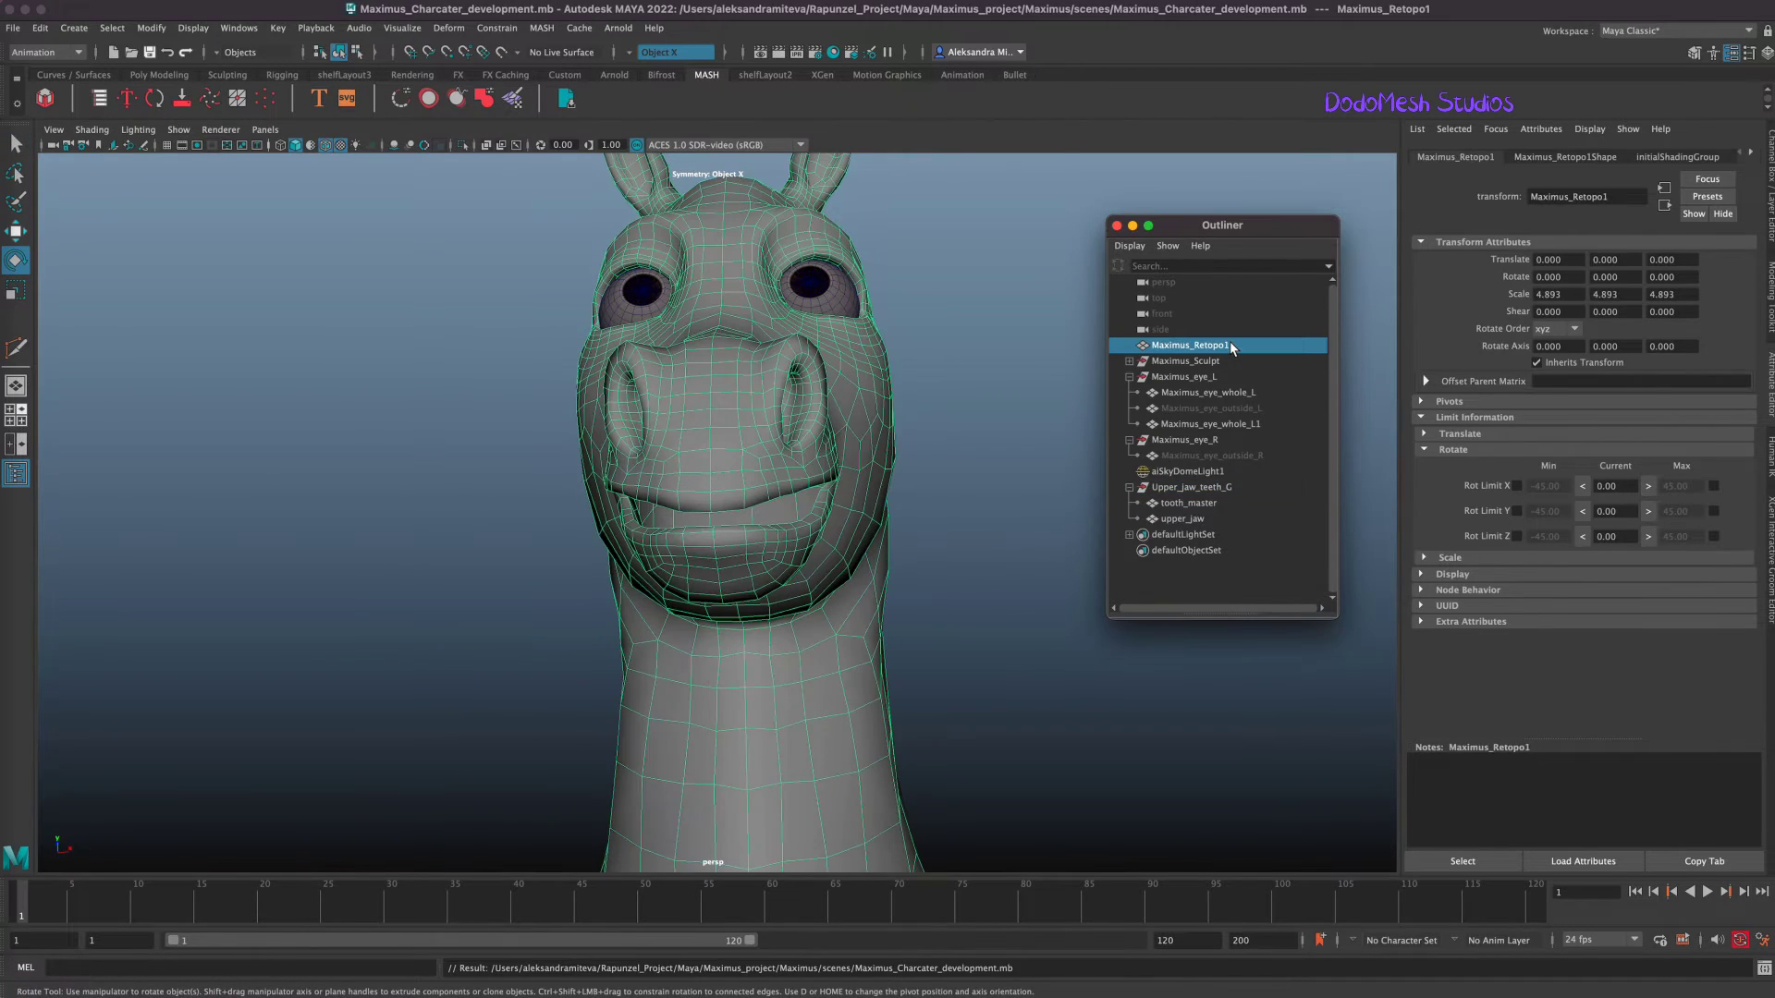
{"action": "key", "text": "ctrl+h"}
{"action": "key", "text": "e"}
{"action": "mouse_move", "coordinate": [959, 677]}
{"action": "left_mouse_down", "text": "alt"}
{"action": "mouse_move", "coordinate": [920, 689]}
{"action": "mouse_move", "coordinate": [951, 680]}
{"action": "left_mouse_up", "text": "alt"}
{"action": "left_click", "coordinate": [1189, 504]}
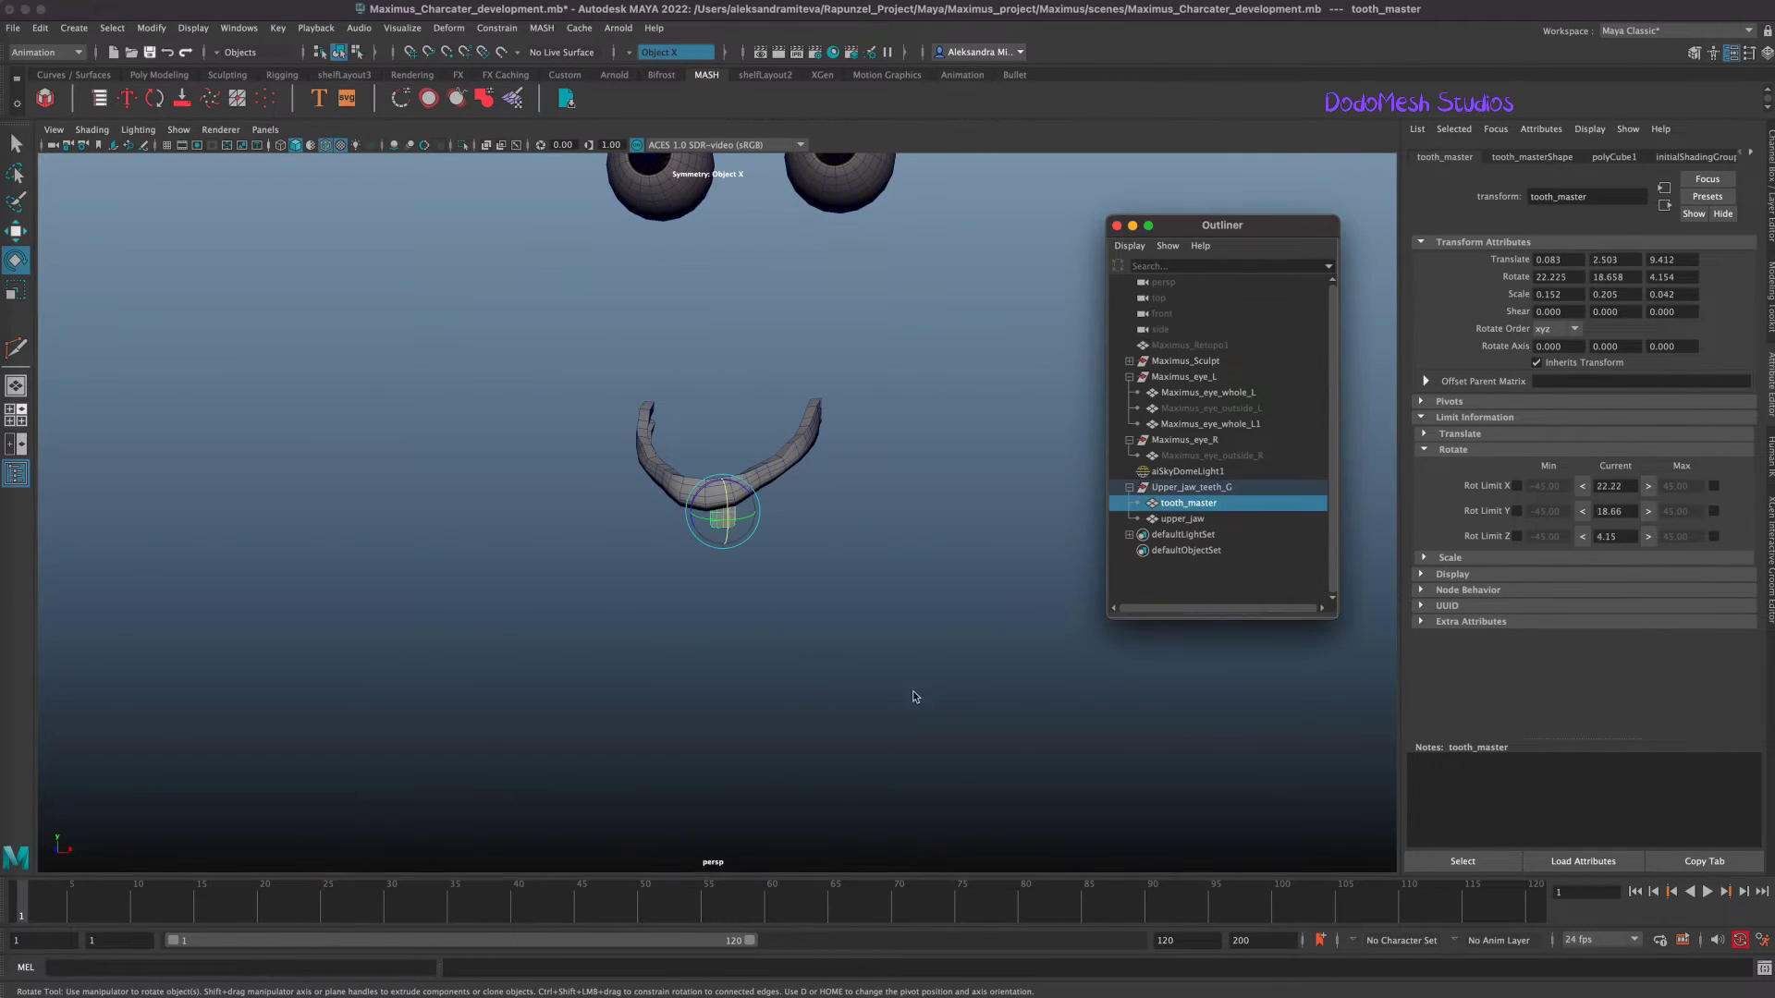
{"action": "scroll", "coordinate": [773, 647], "scroll_direction": "up", "scroll_amount": 10}
{"action": "left_click", "coordinate": [1047, 718]}
{"action": "right_click_drag", "start_coordinate": [1047, 717], "coordinate": [714, 672], "text": "alt"}
{"action": "left_click", "coordinate": [1210, 511]}
Rotate tooth_master to about 22.6, 17.0, 8.1 degrees and shift it along the front of the jaw.
{"action": "left_click_drag", "start_coordinate": [841, 698], "coordinate": [892, 682], "text": "alt"}
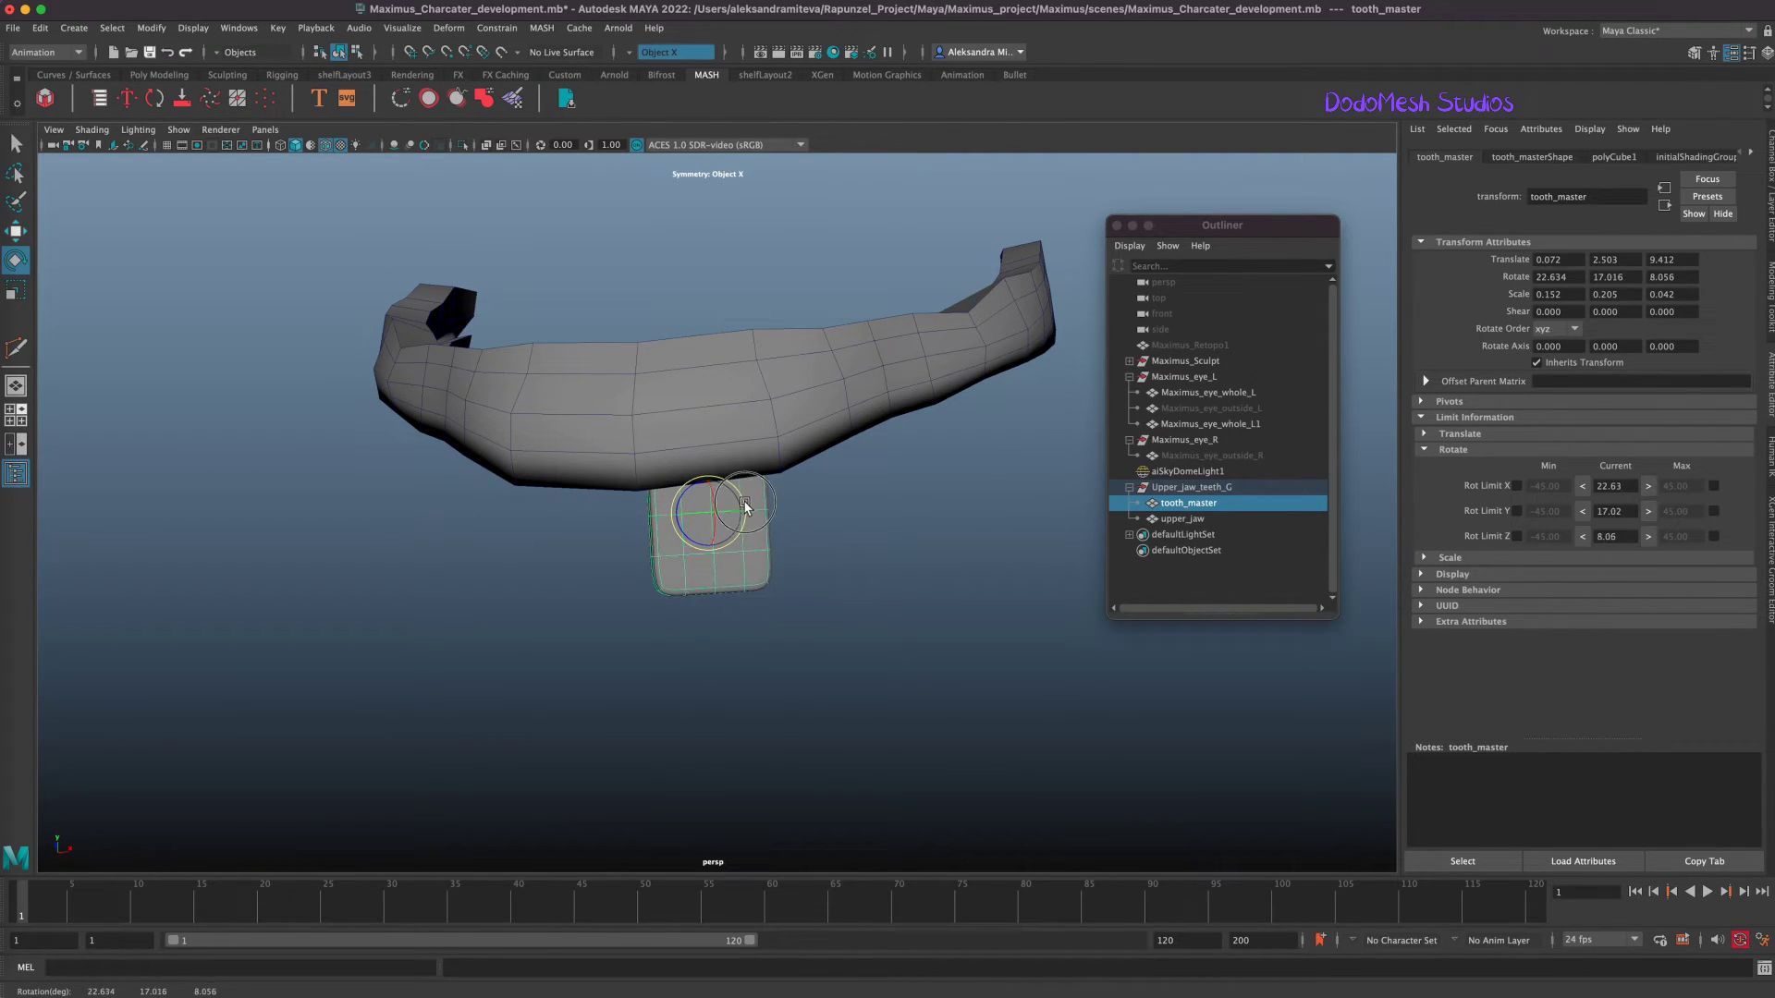
{"action": "left_click_drag", "start_coordinate": [750, 502], "coordinate": [765, 677], "text": "alt"}
{"action": "key", "text": "w"}
{"action": "left_click_drag", "start_coordinate": [685, 524], "coordinate": [659, 532]}
Reposition tooth_master to about X 0.081, Y 2.476, Z 9.454 and rotate it to about 21.9, 6.8, 4.8 degrees.
{"action": "left_click_drag", "start_coordinate": [849, 659], "coordinate": [964, 703], "text": "alt"}
{"action": "left_click_drag", "start_coordinate": [713, 492], "coordinate": [705, 491]}
{"action": "left_click_drag", "start_coordinate": [892, 670], "coordinate": [862, 628], "text": "alt"}
{"action": "left_click_drag", "start_coordinate": [704, 491], "coordinate": [706, 496]}
{"action": "left_click_drag", "start_coordinate": [722, 610], "coordinate": [968, 677], "text": "alt"}
{"action": "left_click_drag", "start_coordinate": [748, 511], "coordinate": [740, 511]}
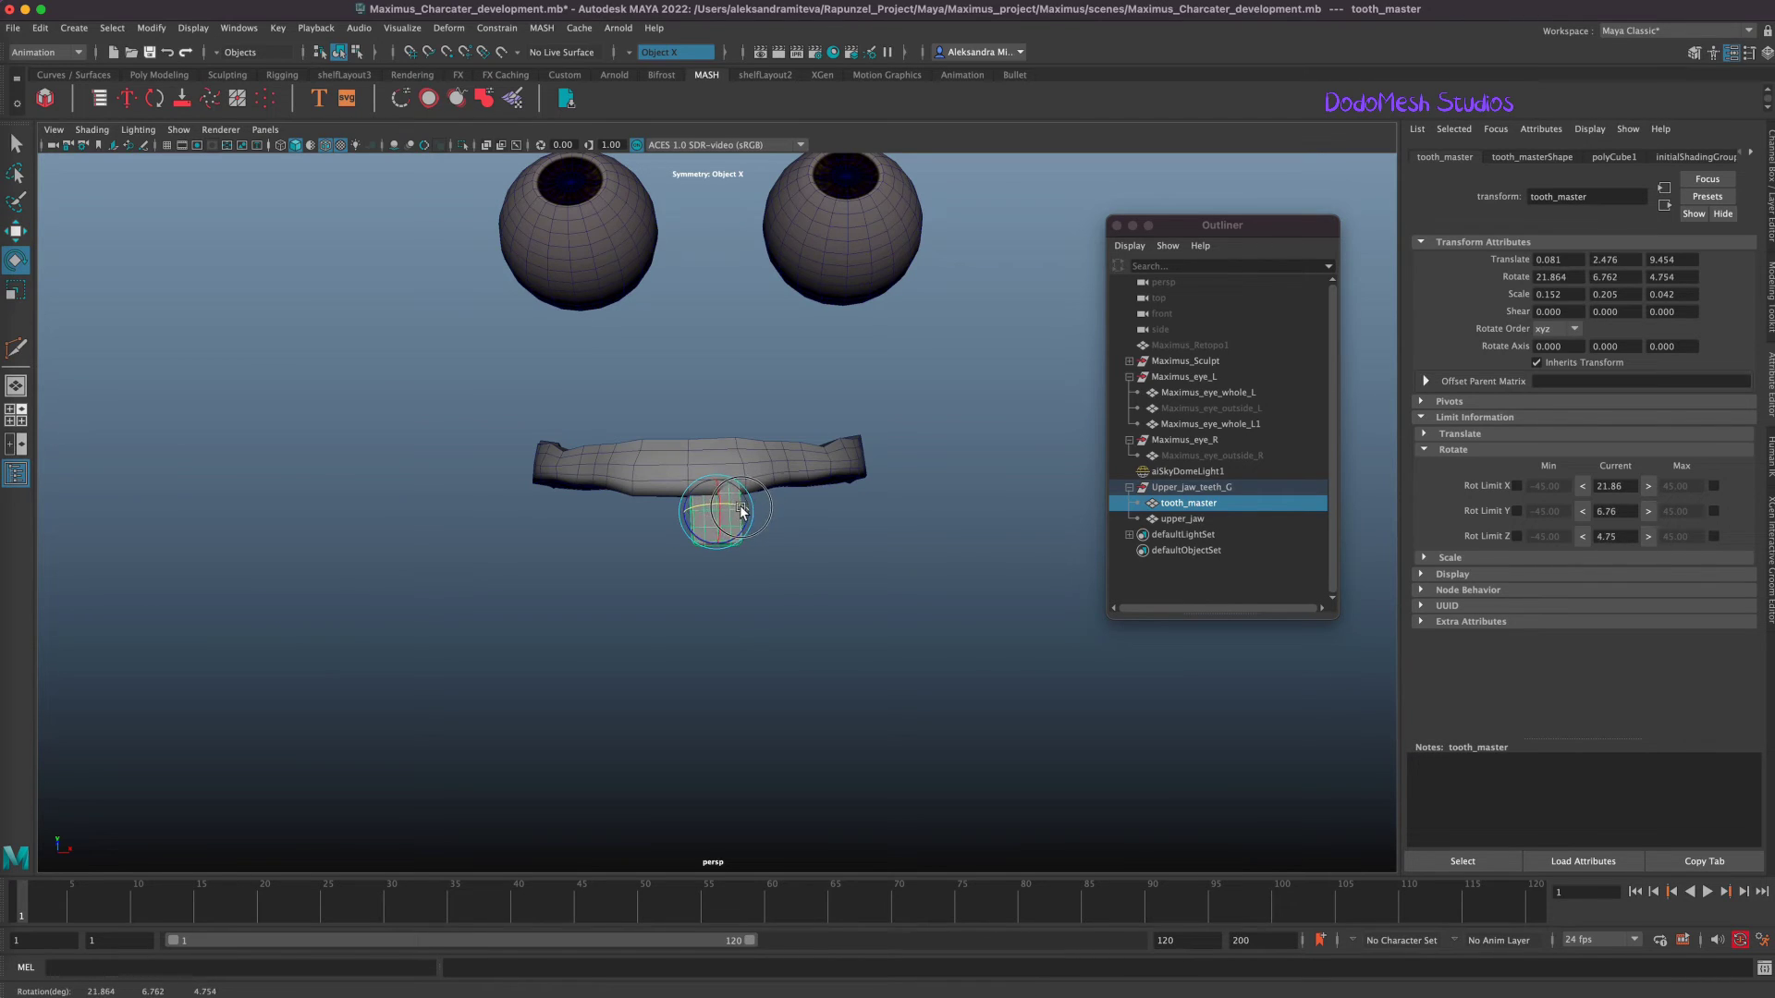
Fine-tune tooth_master's angle and position beneath the jaw's front edge and clear the selection.
{"action": "left_click_drag", "start_coordinate": [739, 512], "coordinate": [667, 525], "text": "alt"}
{"action": "key", "text": "w"}
{"action": "left_click_drag", "start_coordinate": [804, 615], "coordinate": [941, 644], "text": "alt"}
{"action": "left_click_drag", "start_coordinate": [723, 514], "coordinate": [761, 517], "text": "alt"}
{"action": "left_click_drag", "start_coordinate": [864, 675], "coordinate": [990, 715], "text": "alt"}
{"action": "left_click", "coordinate": [858, 645]}
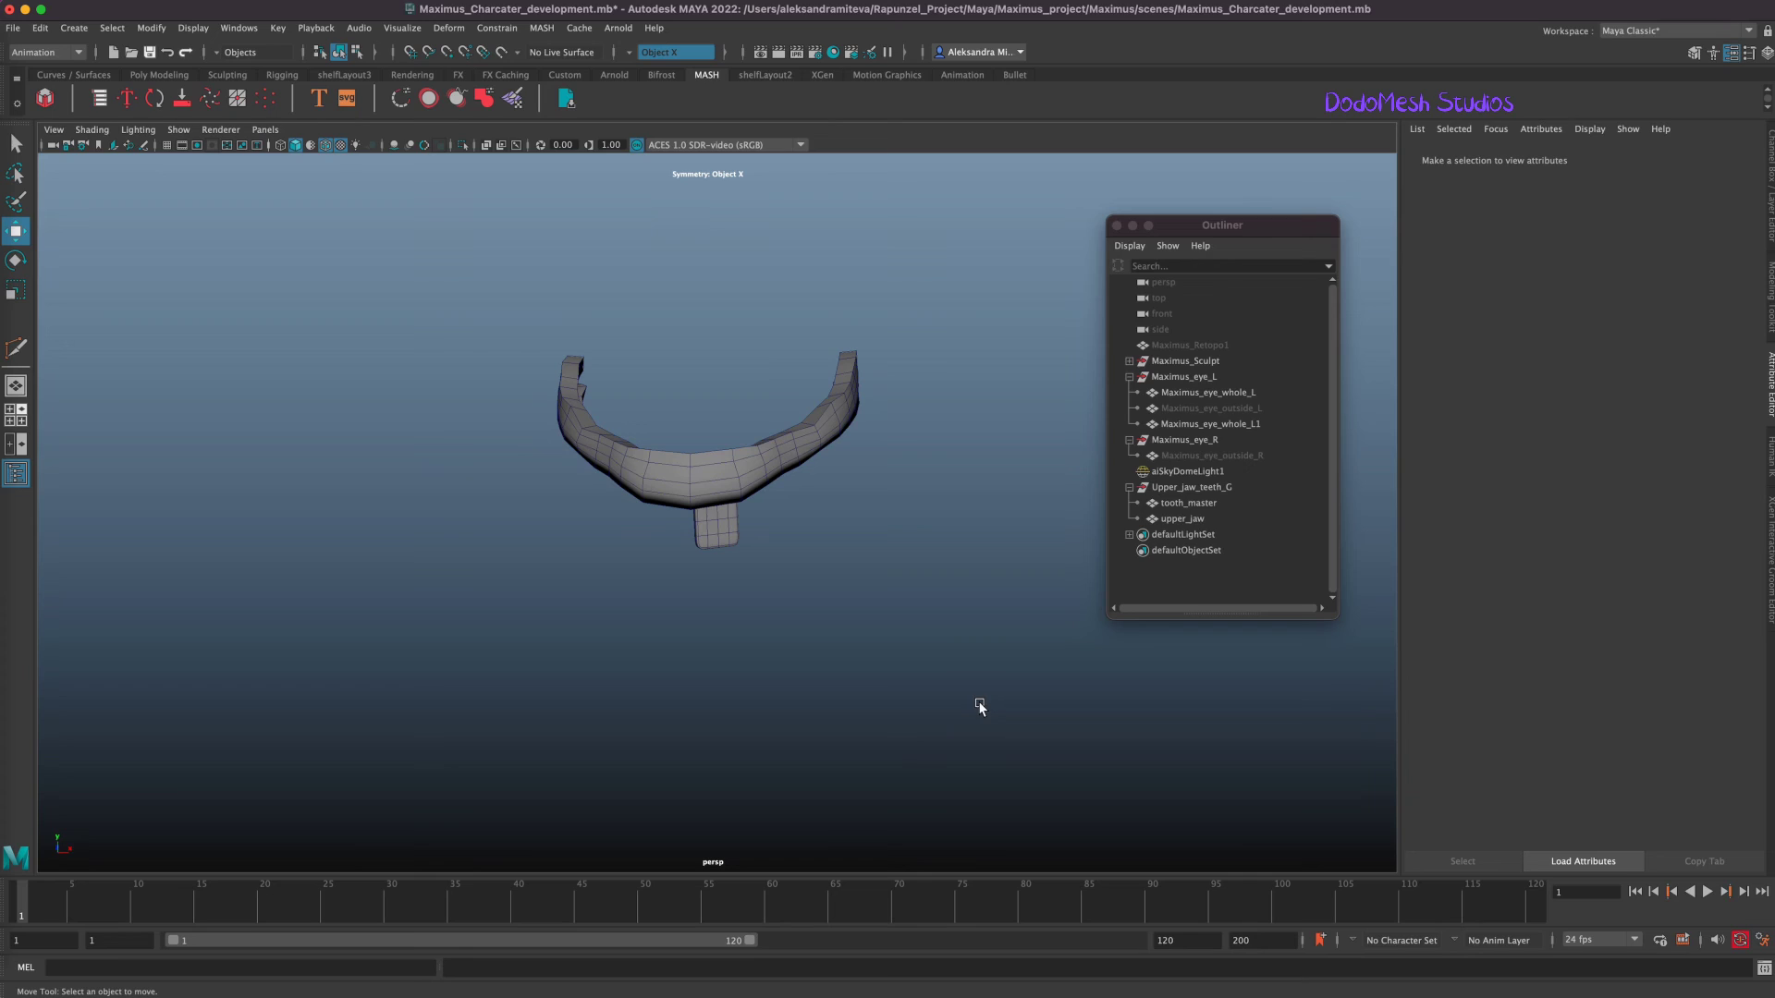